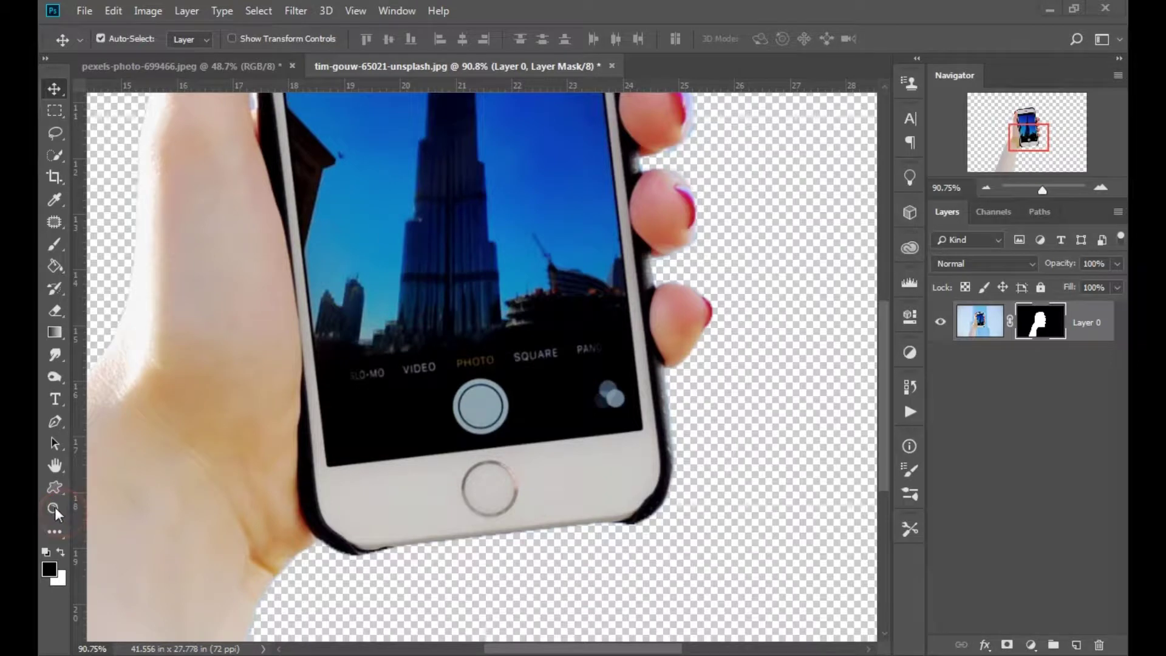
- Move the masked hand-and-phone layer into the pexels-photo-699466.jpeg document, placing it over the Eiffel Tower photo
click(54, 509)
click(501, 42)
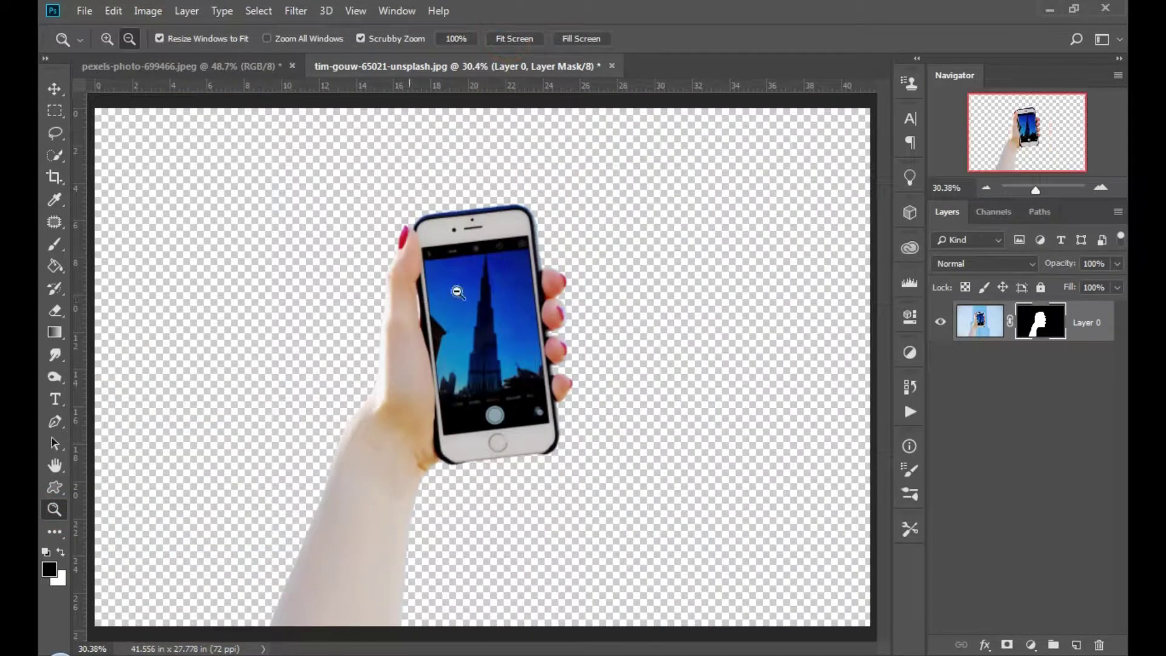
click(54, 88)
drag(451, 293, 519, 381)
drag(492, 331, 537, 322)
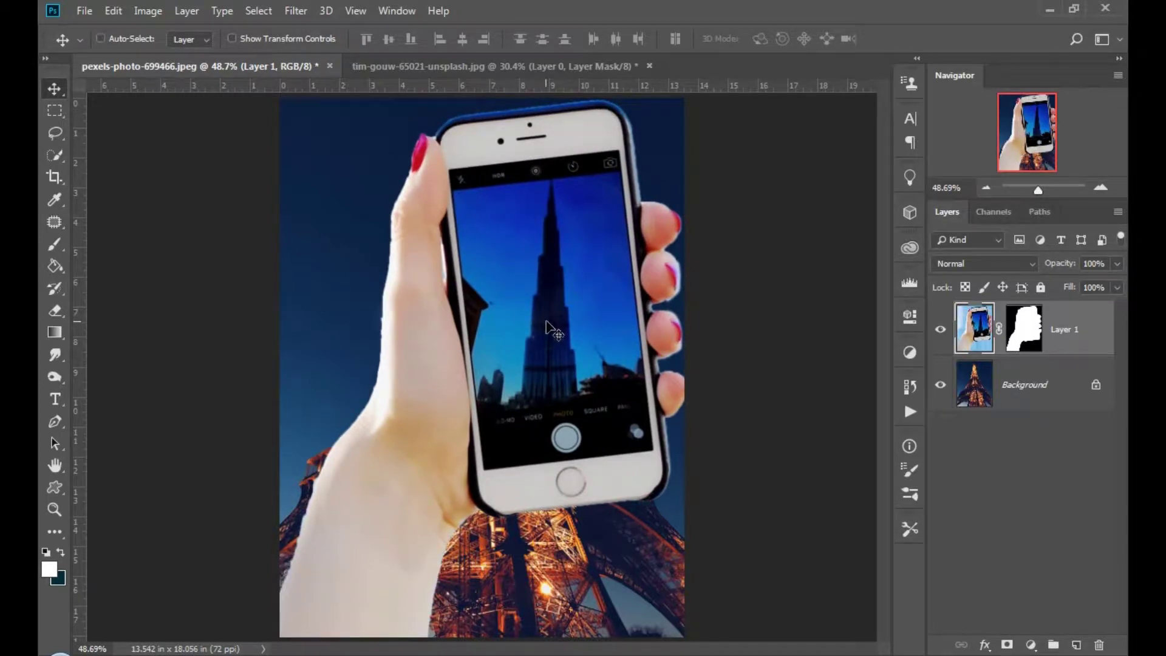
- Free-transform the hand-and-phone layer to about 73.8% of its size, positioned in front of the tower with the forearm at the lower left
key(ctrl+t)
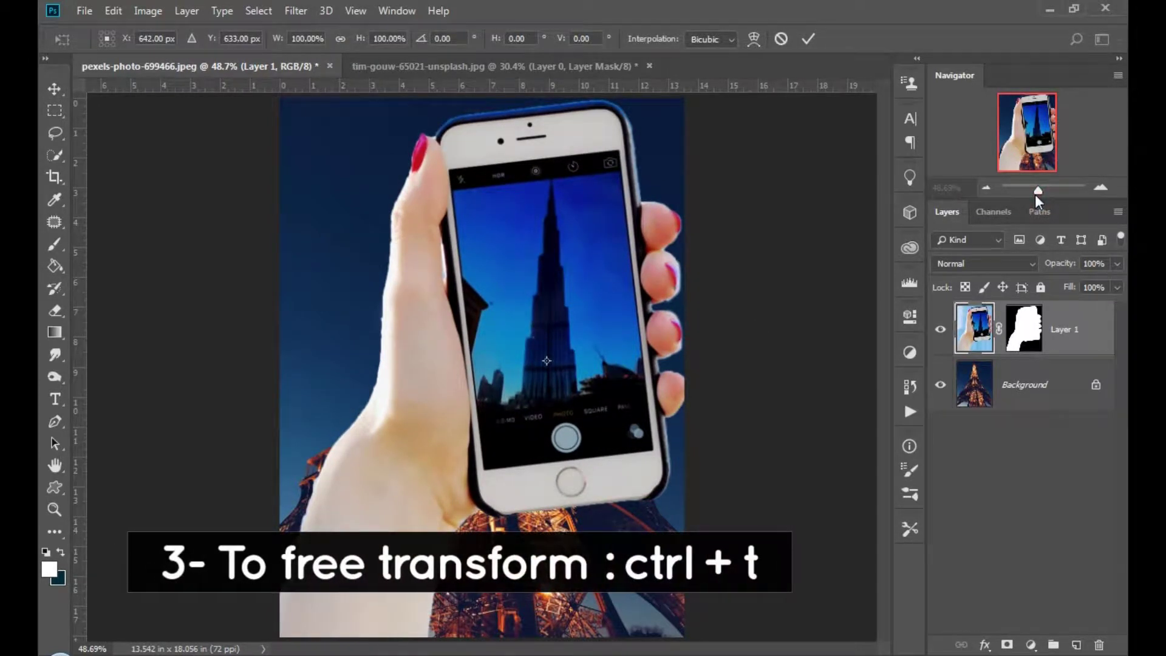
drag(1037, 190, 1033, 190)
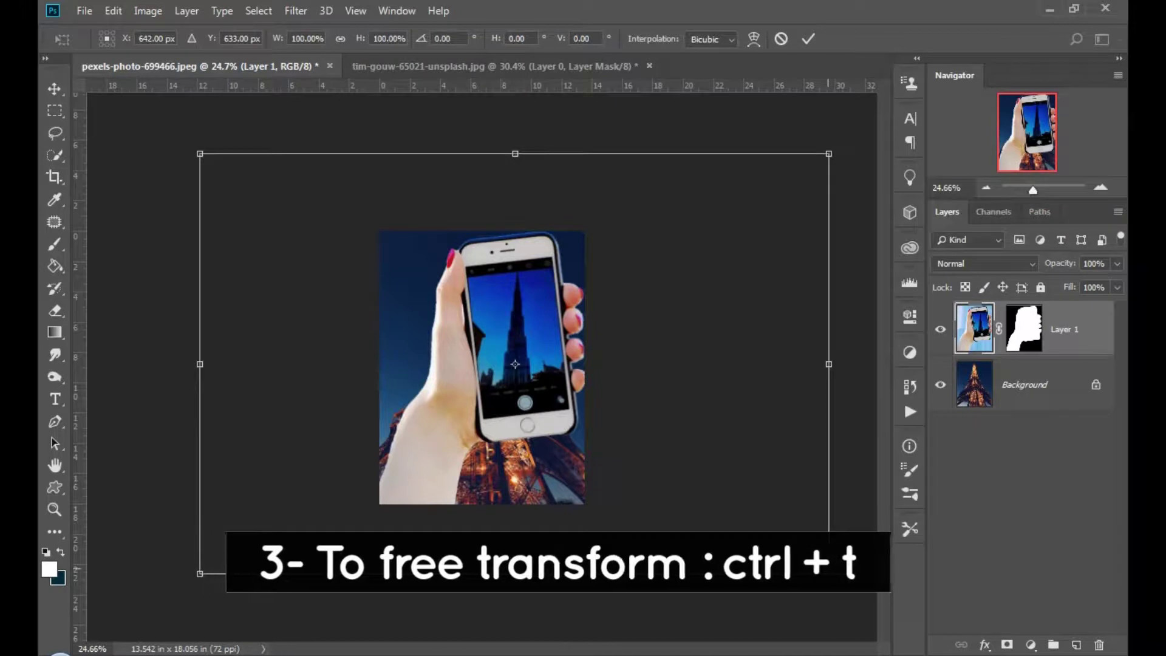
drag(829, 573, 781, 541)
mouse_move(708, 494)
mouse_down()
mouse_move(684, 496)
mouse_move(716, 459)
mouse_move(702, 456)
mouse_move(687, 500)
mouse_up()
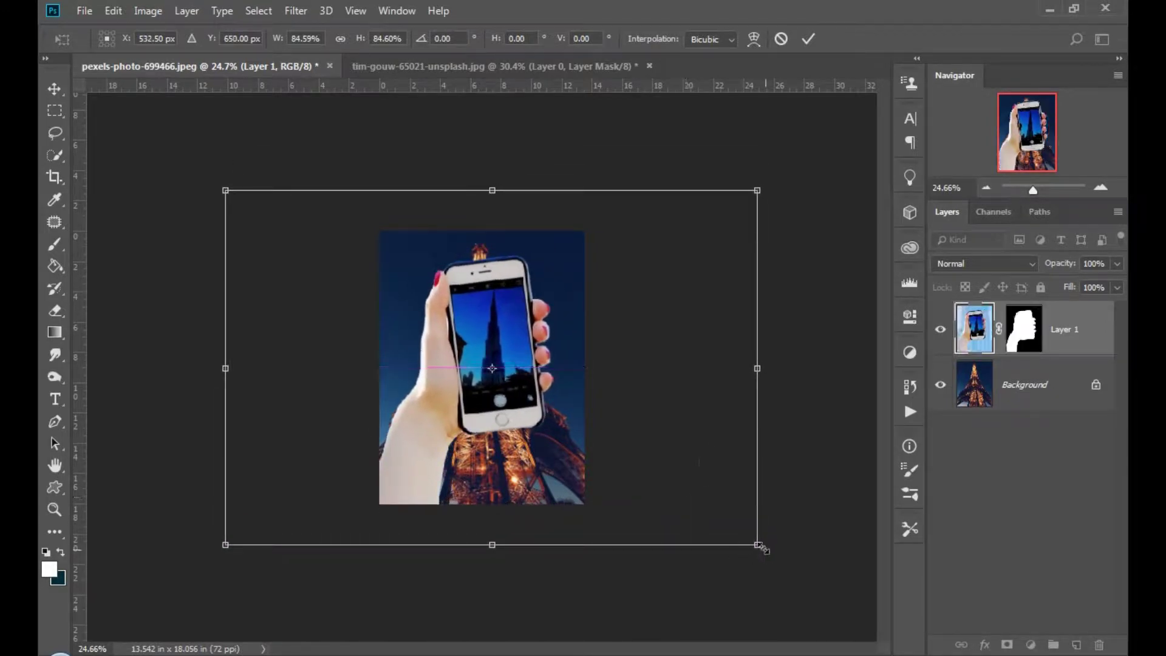
drag(760, 545, 722, 522)
drag(696, 478, 688, 472)
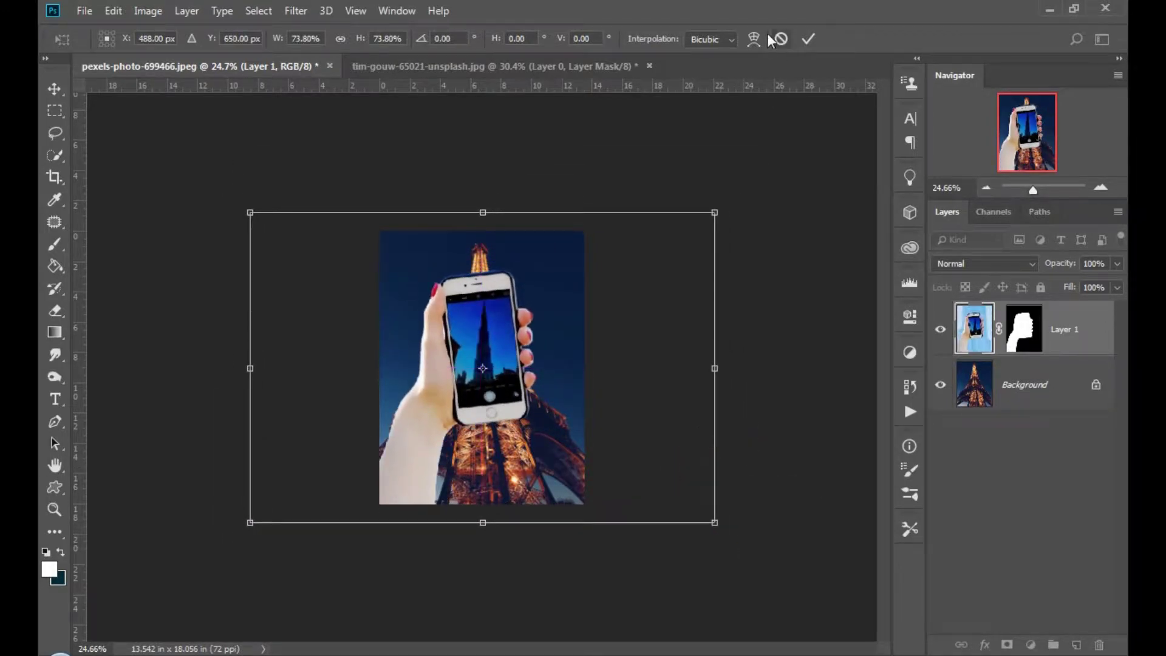
click(807, 39)
- Paint black with a 9 px brush on Layer 1's mask to clean the cutout along the thumb's and wrist's left edge
click(55, 509)
drag(550, 382, 520, 403)
drag(230, 372, 297, 362)
click(1023, 328)
key(d)
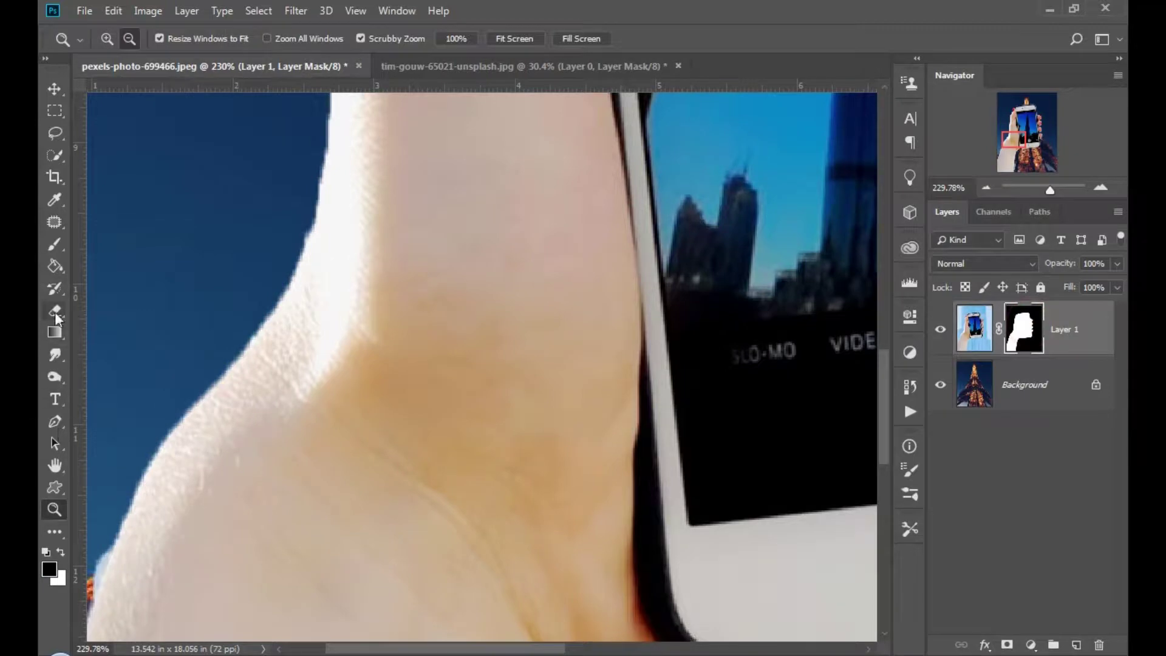
key(b)
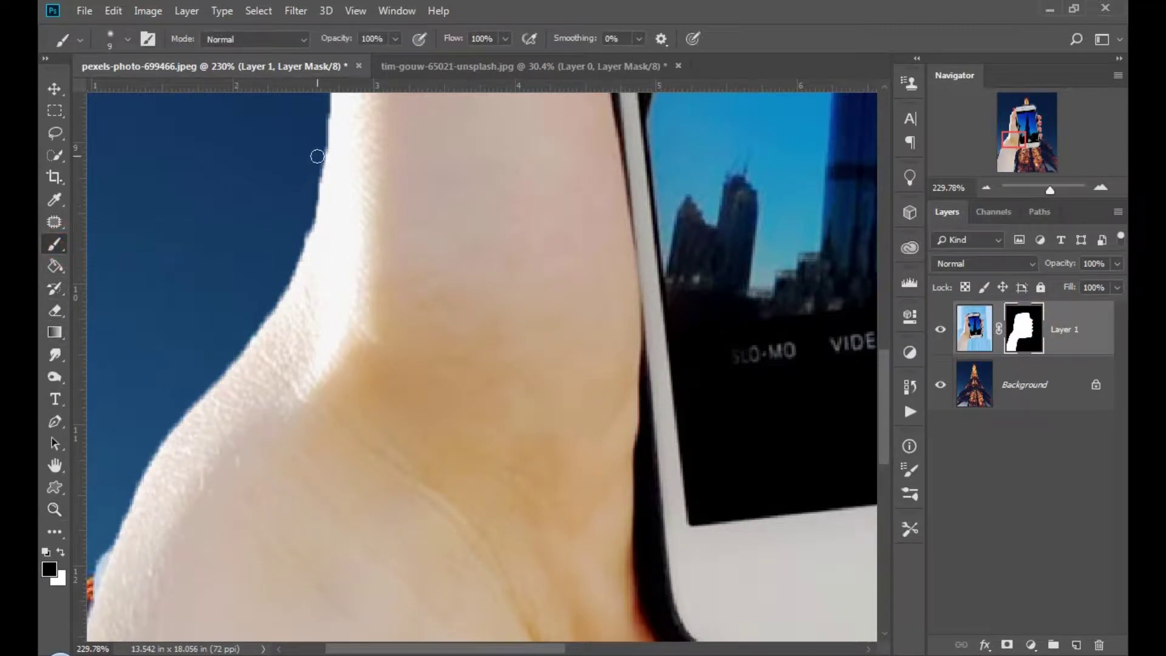
drag(317, 156, 294, 246)
scroll(328, 183, up, 2)
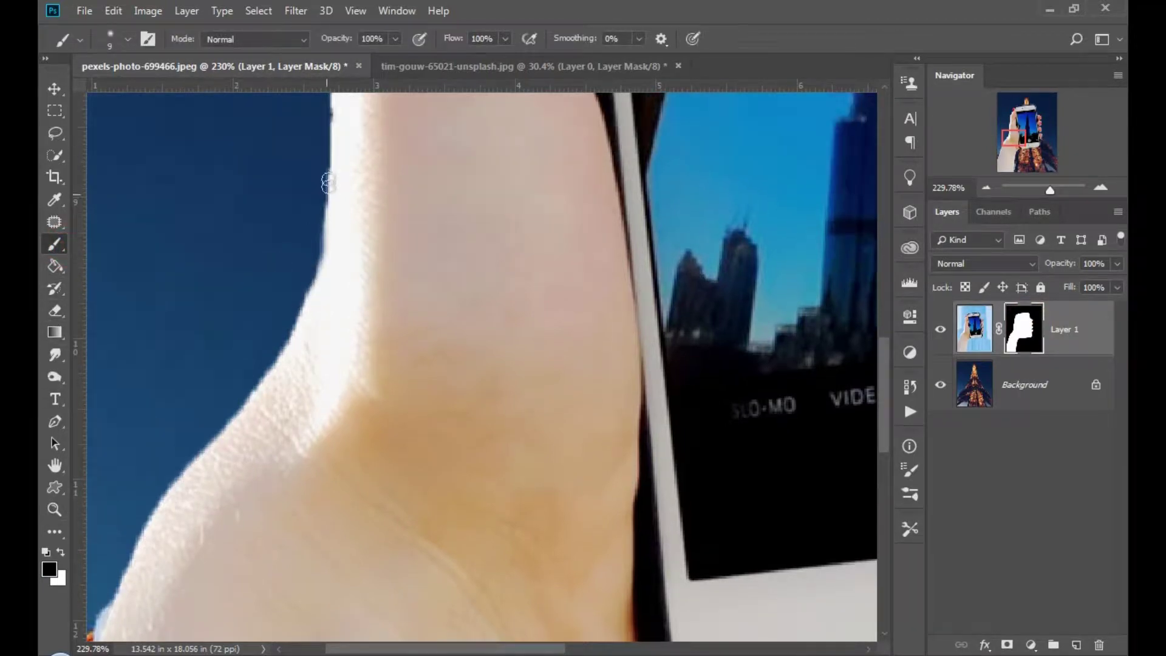
scroll(253, 294, up, 7)
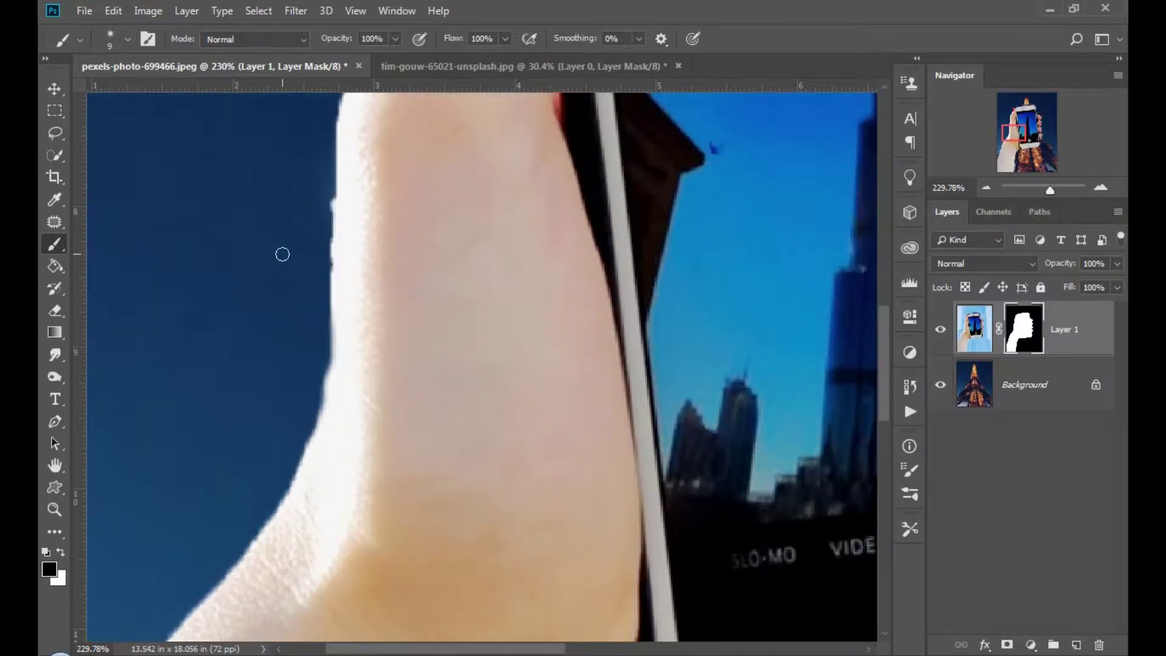
drag(325, 238, 315, 266)
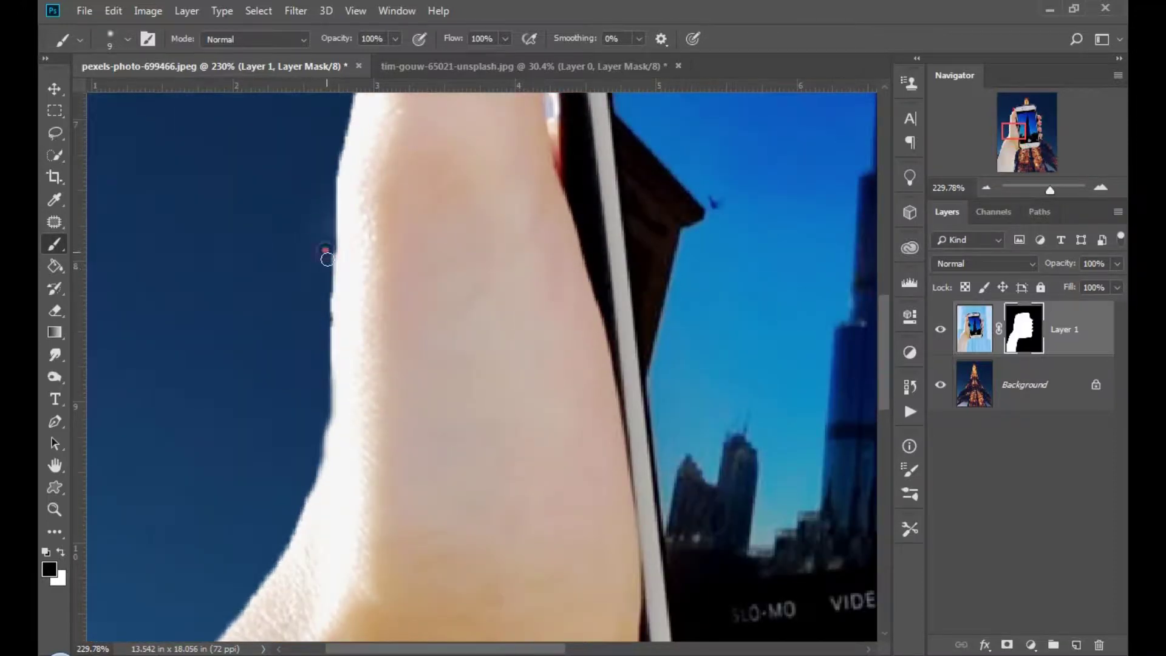
scroll(533, 559, down, 3)
- Brush black on the layer mask down the forearm's left edge to remove the light fringe, redoing one misplaced stroke
drag(546, 650, 469, 652)
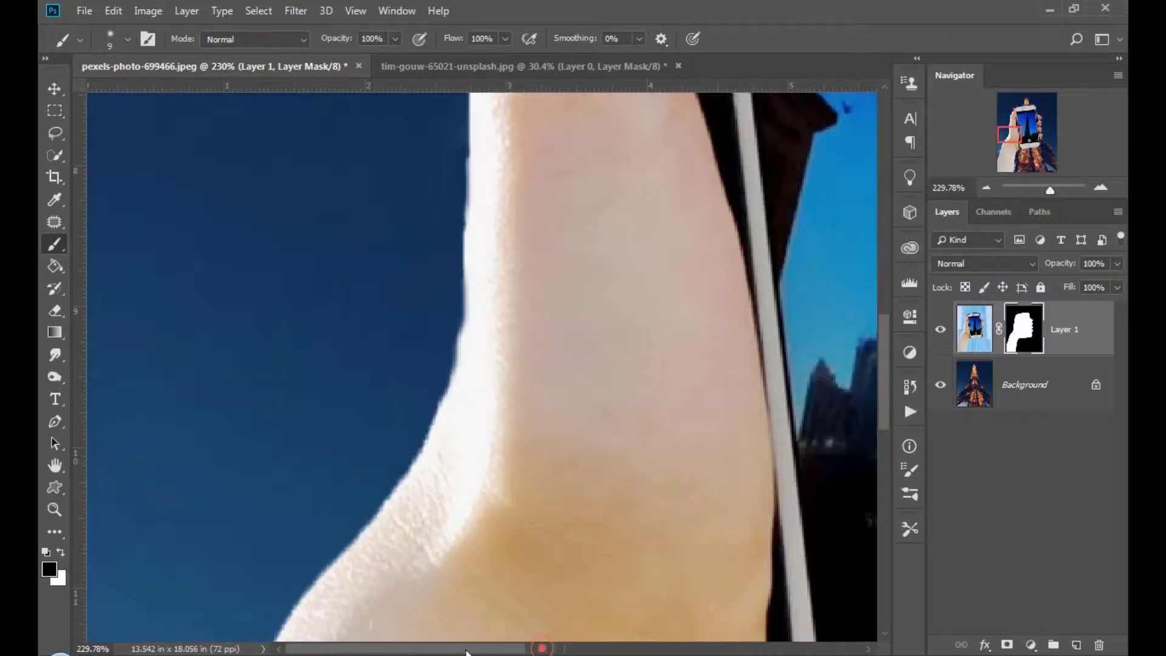
scroll(289, 541, down, 9)
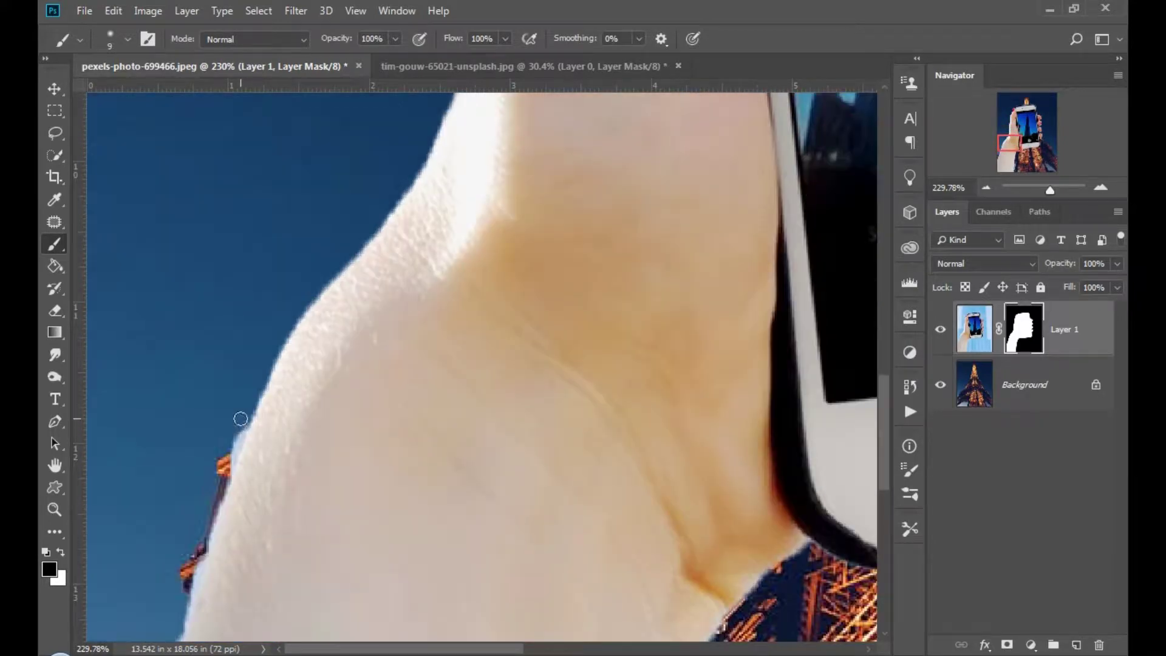
scroll(170, 437, down, 5)
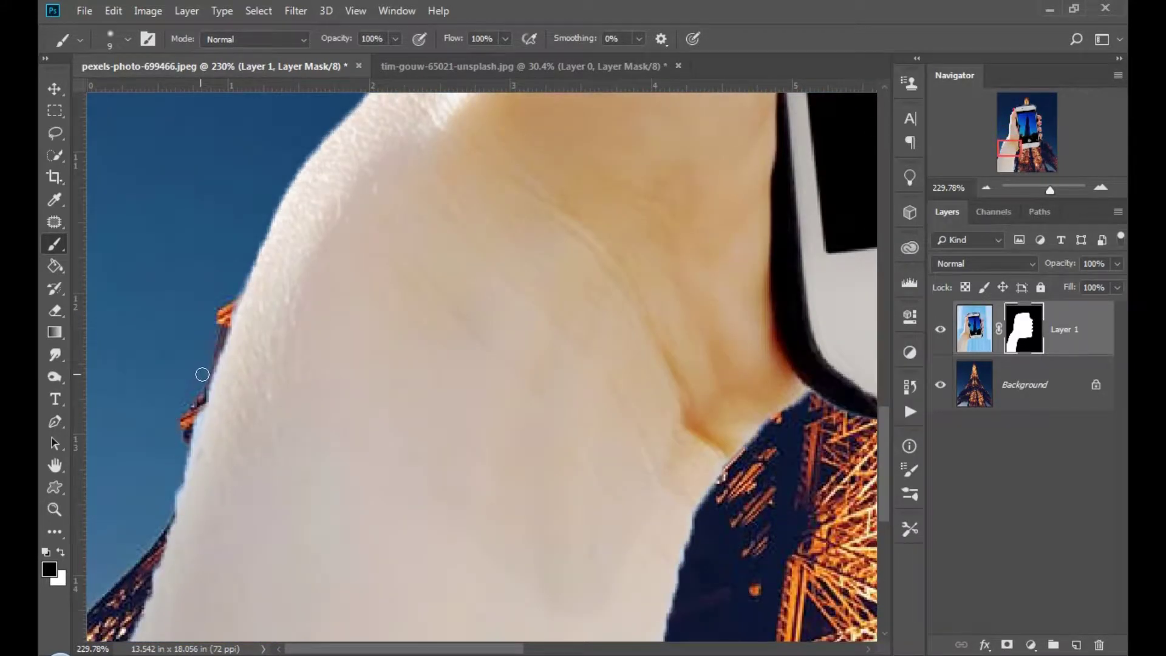
scroll(147, 525, down, 3)
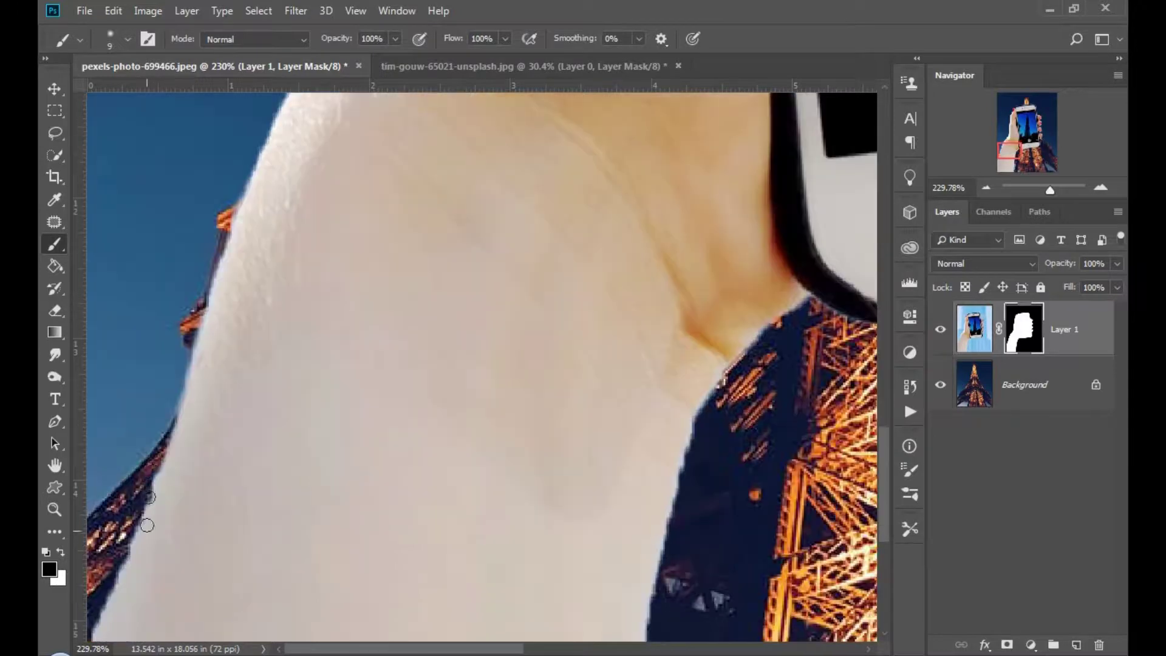
click(159, 426)
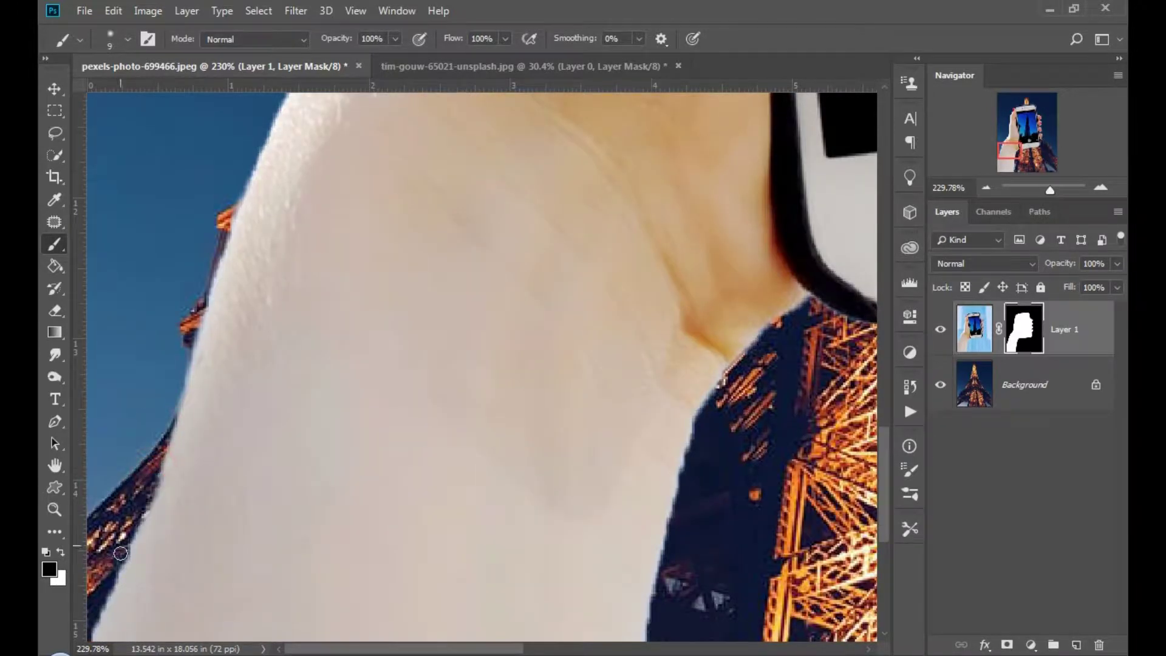
scroll(122, 524, down, 6)
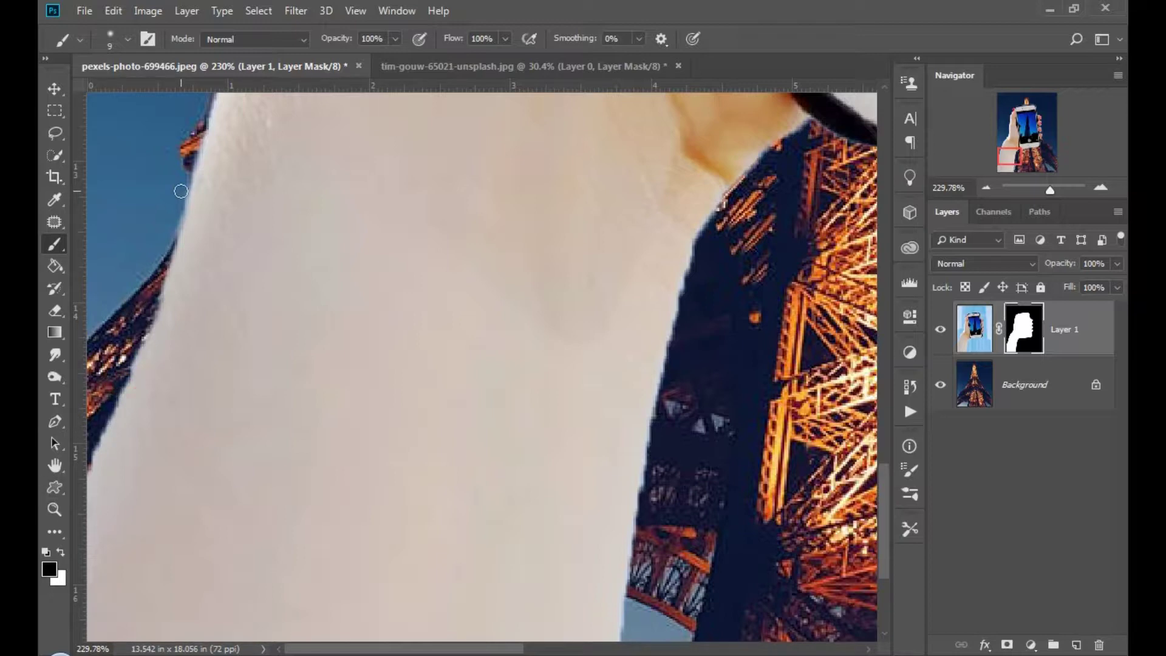
mouse_move(181, 192)
mouse_down()
mouse_move(173, 185)
mouse_move(106, 414)
mouse_up()
key(ctrl+z)
drag(181, 199, 166, 250)
drag(145, 322, 123, 366)
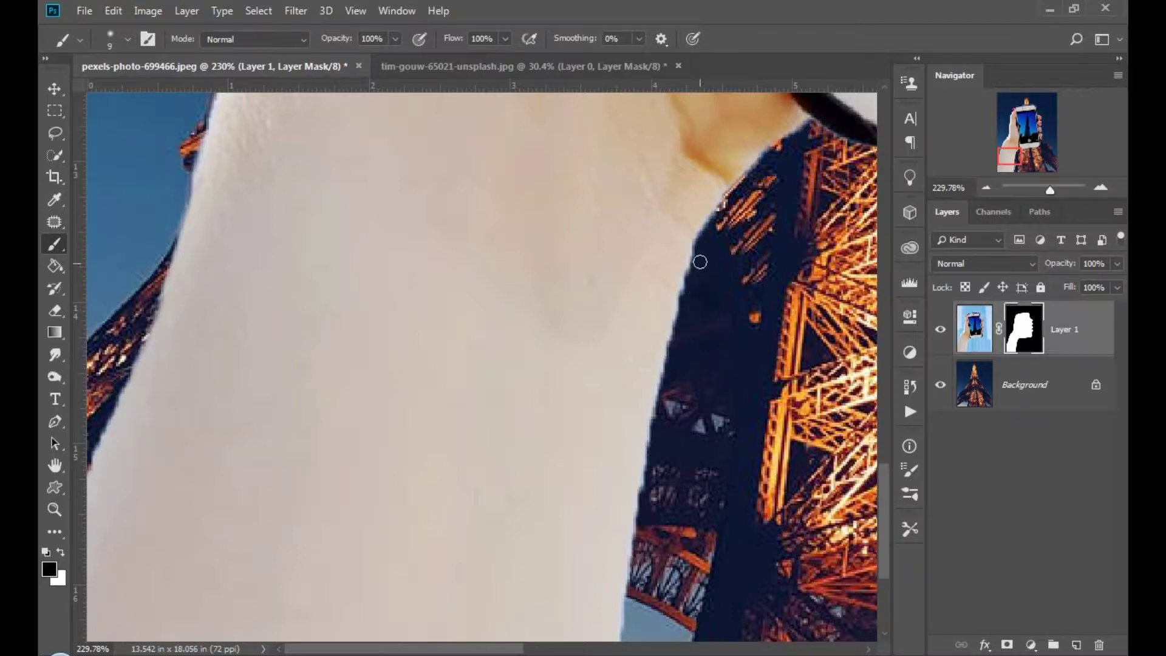
- Brush black on the layer mask down the lower forearm's right edge to remove its light fringe
drag(699, 255, 684, 327)
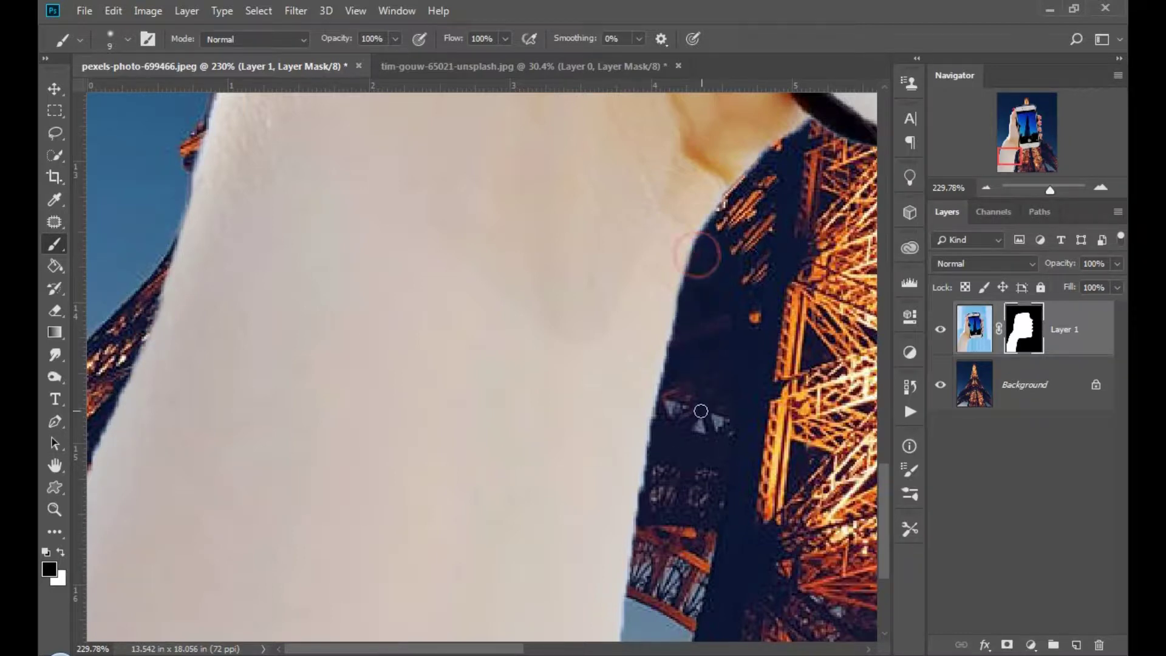
drag(661, 418, 651, 518)
drag(653, 471, 651, 555)
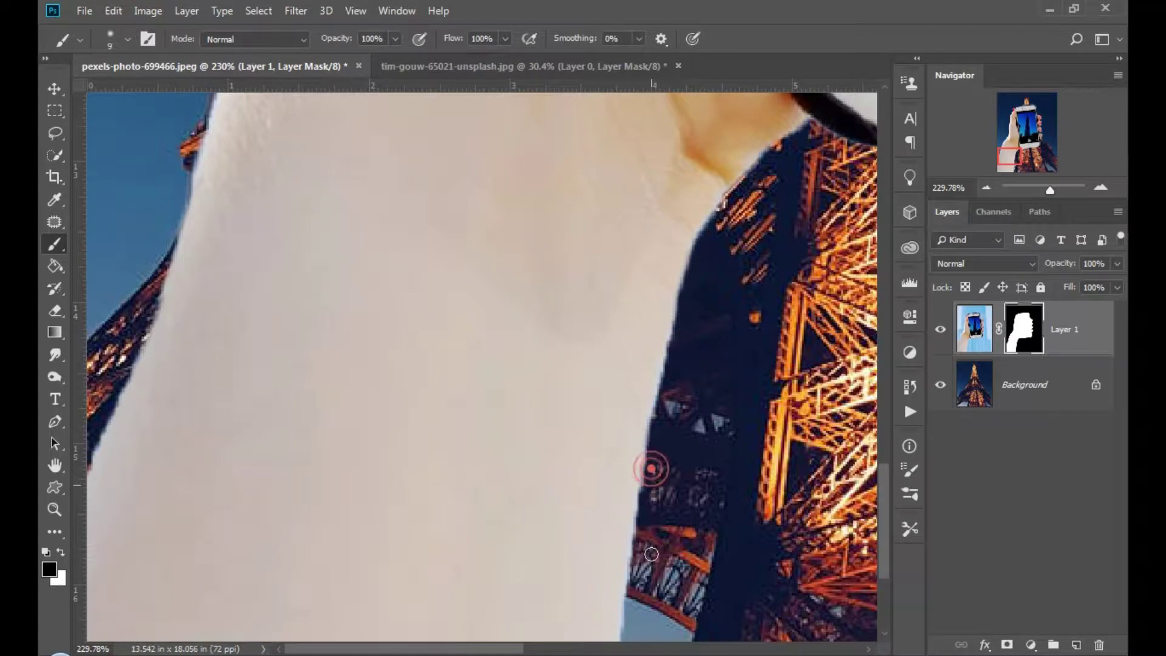
mouse_move(657, 461)
mouse_down()
mouse_move(654, 563)
mouse_move(646, 526)
mouse_up()
click(651, 463)
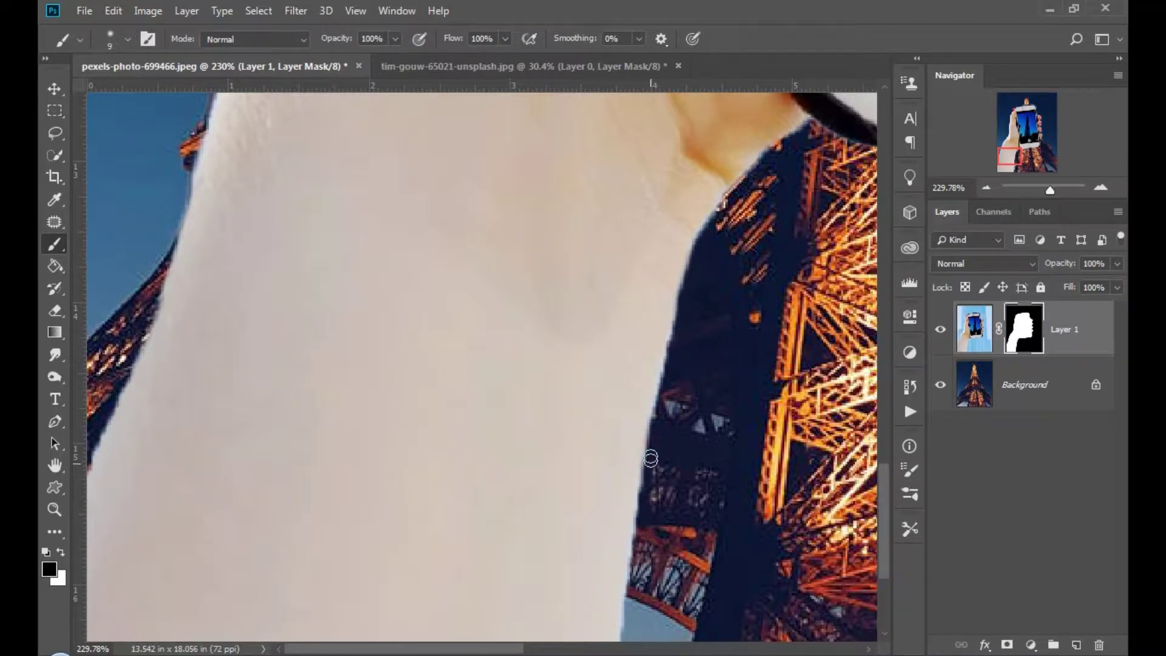
drag(654, 438, 645, 548)
drag(655, 427, 658, 572)
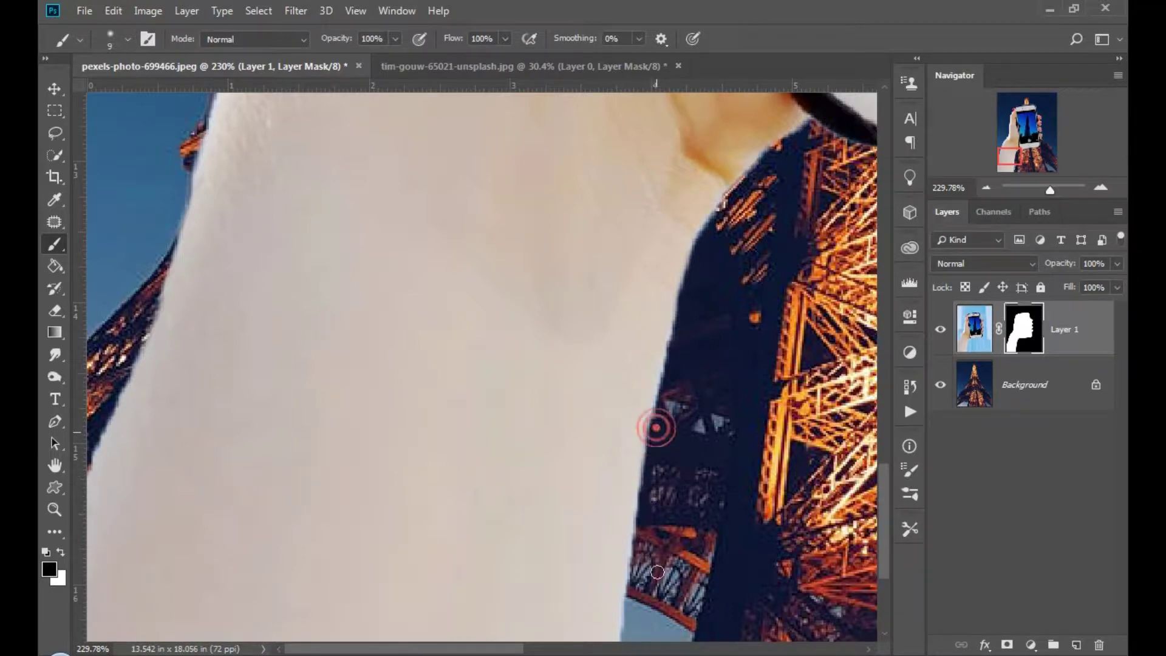
drag(640, 518, 636, 591)
click(630, 577)
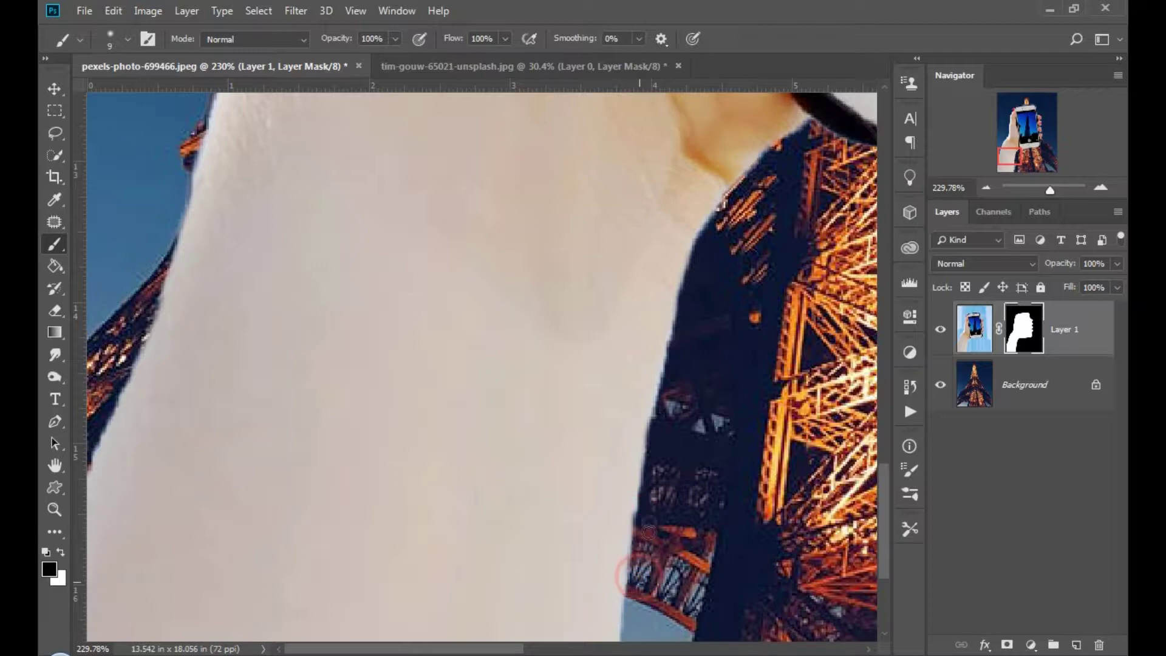
click(658, 409)
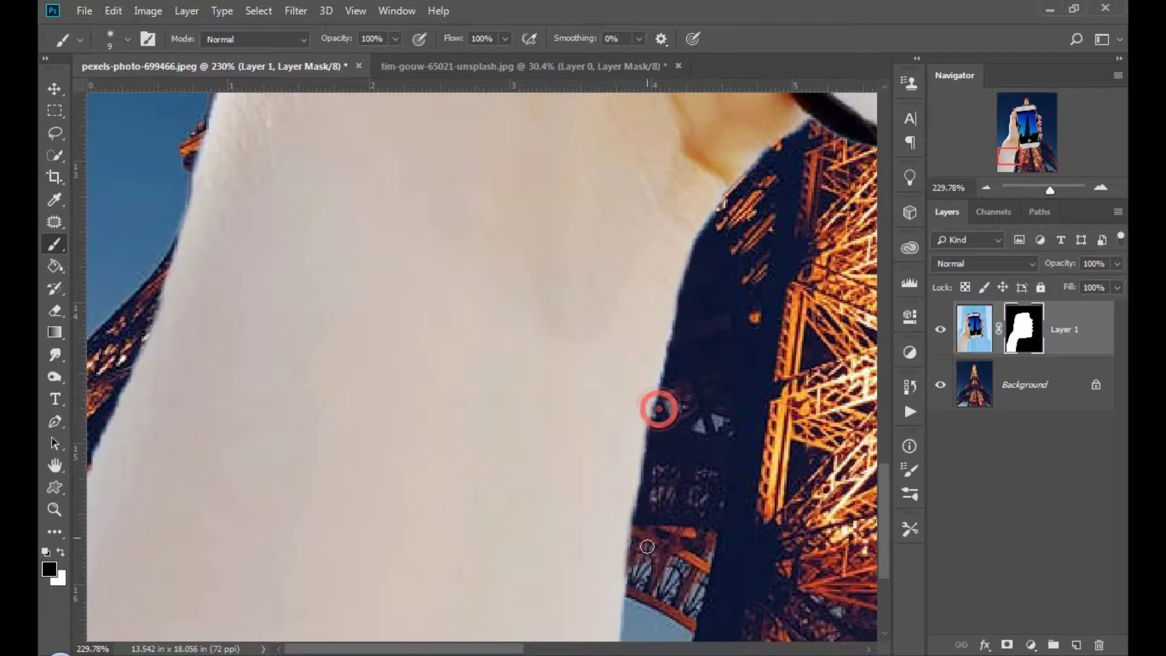
- Continue masking out the fringe on the forearm's right edge up toward the wrist
scroll(676, 408, up, 2)
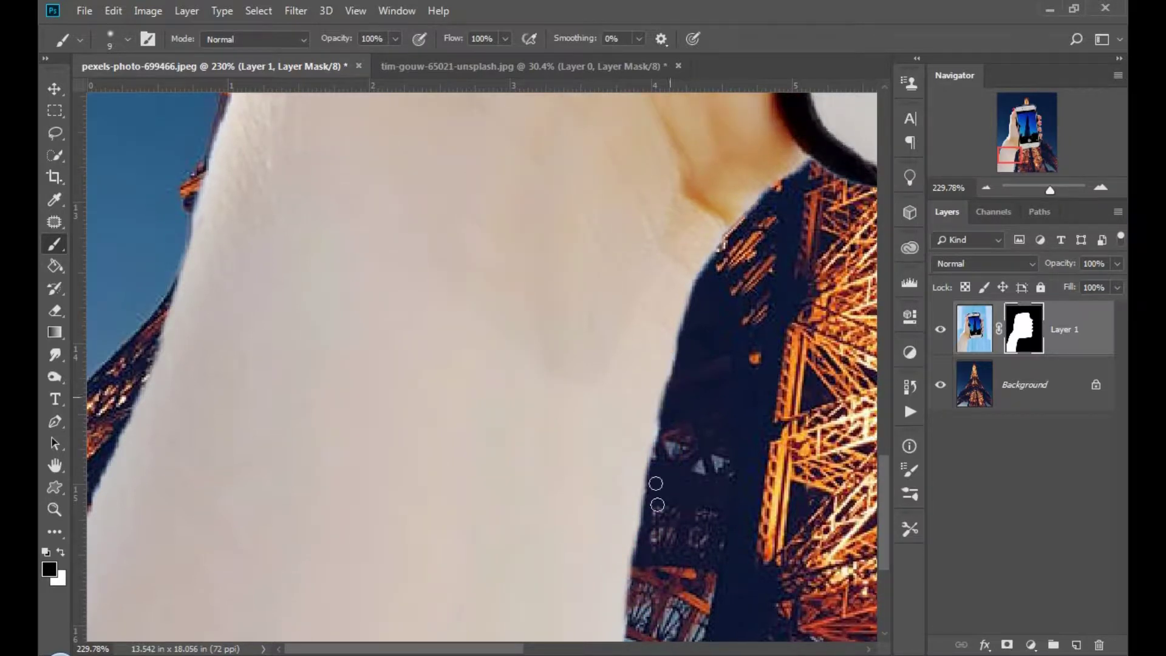
scroll(677, 440, up, 3)
click(681, 406)
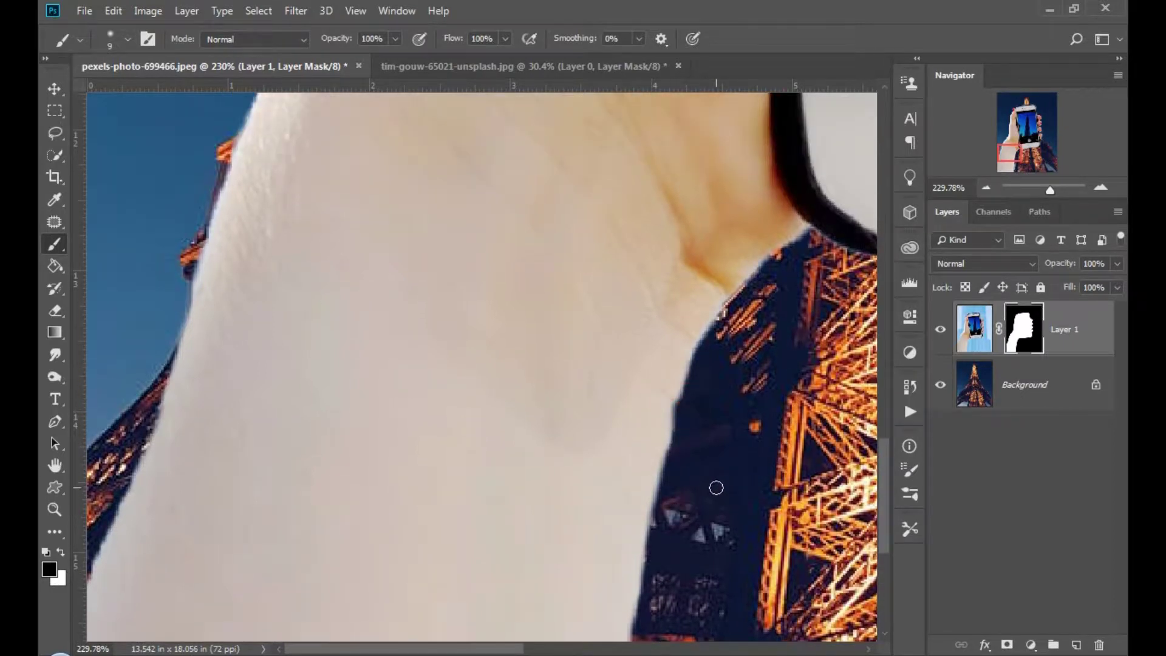
scroll(717, 488, up, 3)
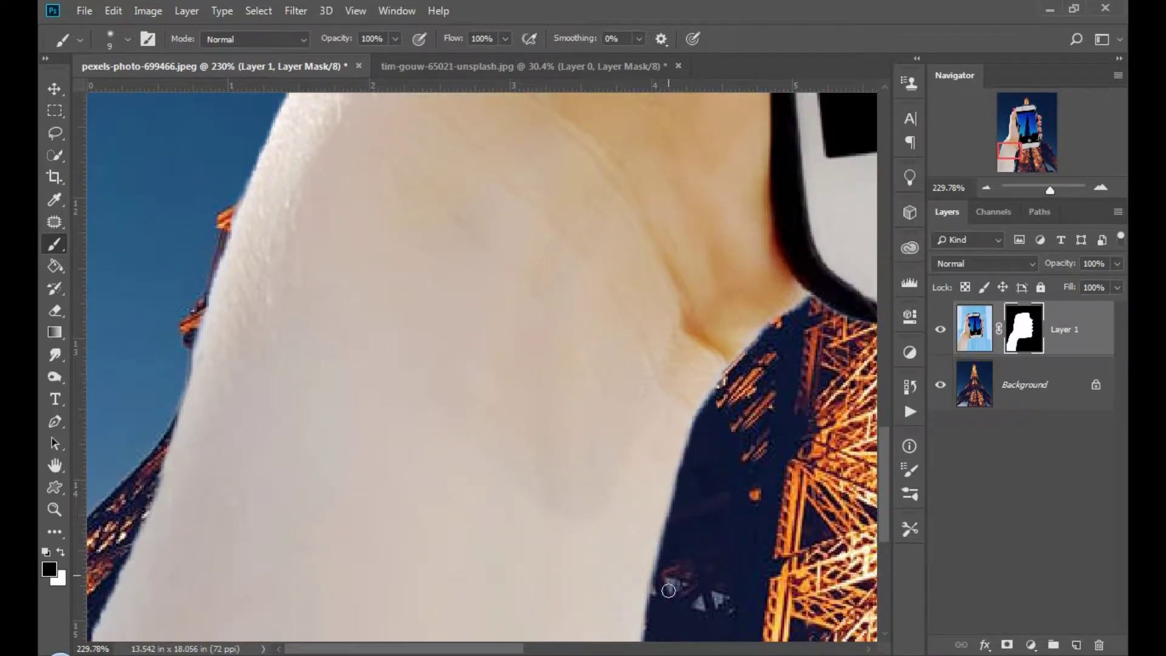
- Mask out the leftover fringe along the phone's bottom edge below the home button
click(533, 652)
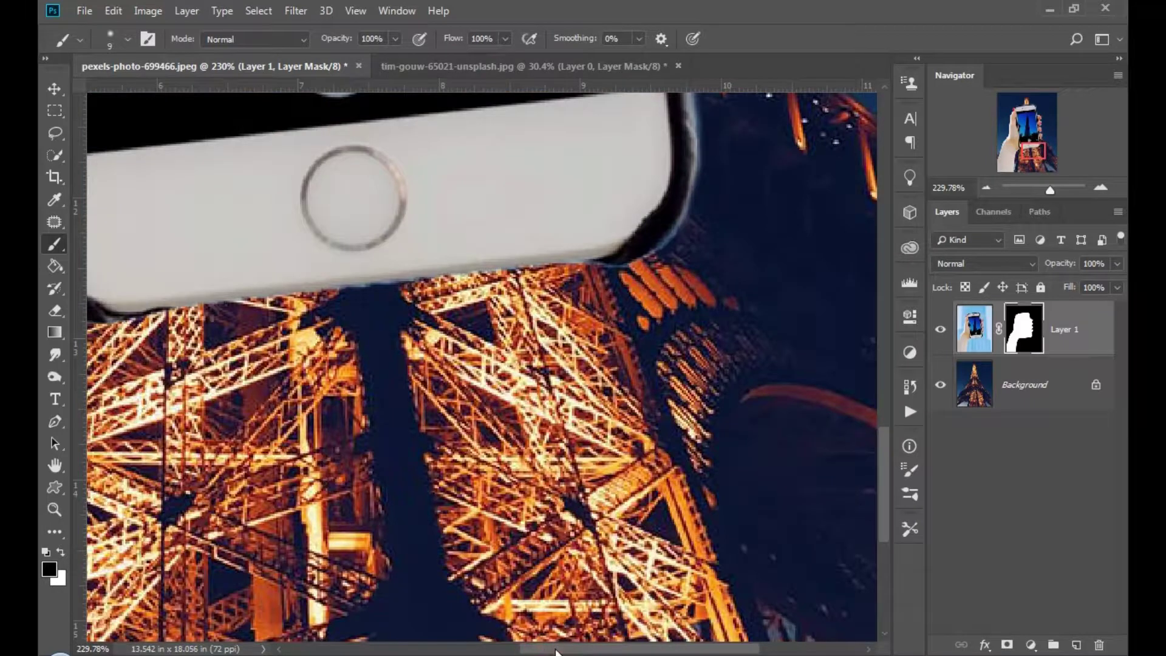
scroll(492, 433, up, 4)
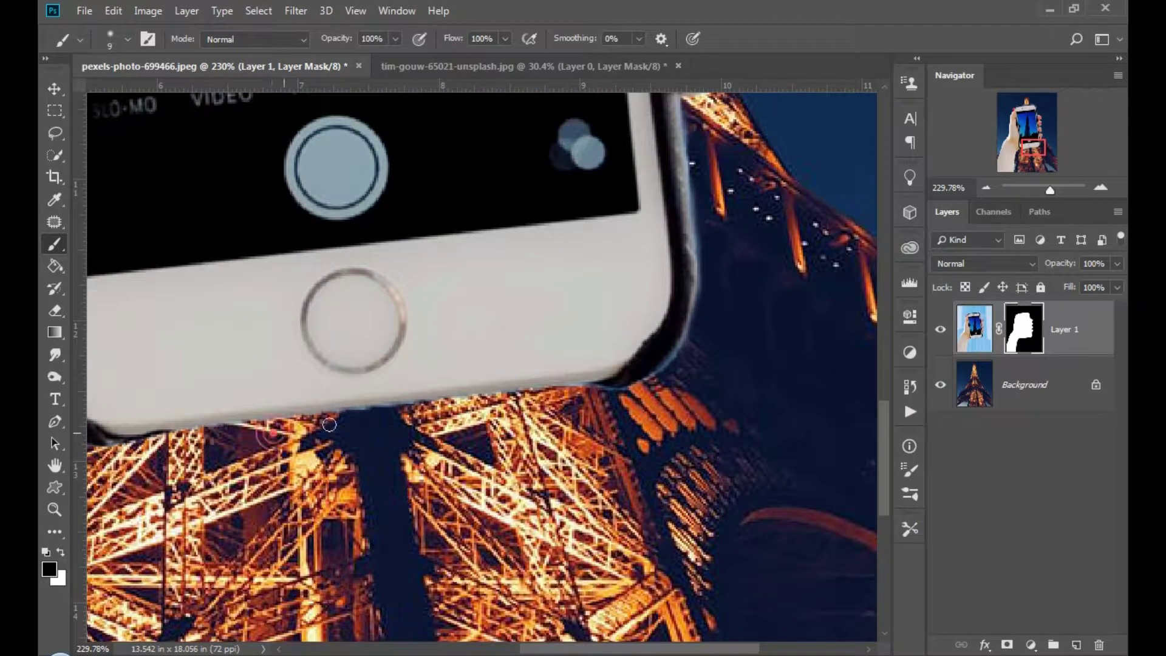
drag(354, 414, 357, 449)
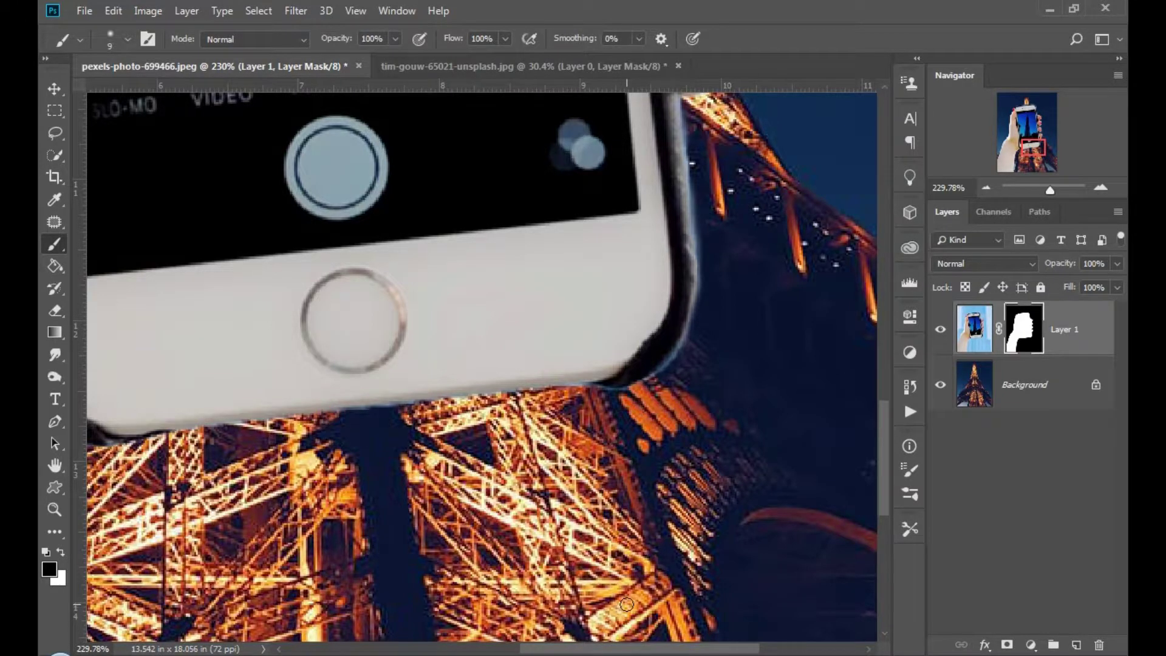
- Brush black on the layer mask around the fingertips beside the phone's right edge to remove their light fringe
scroll(627, 604, up, 14)
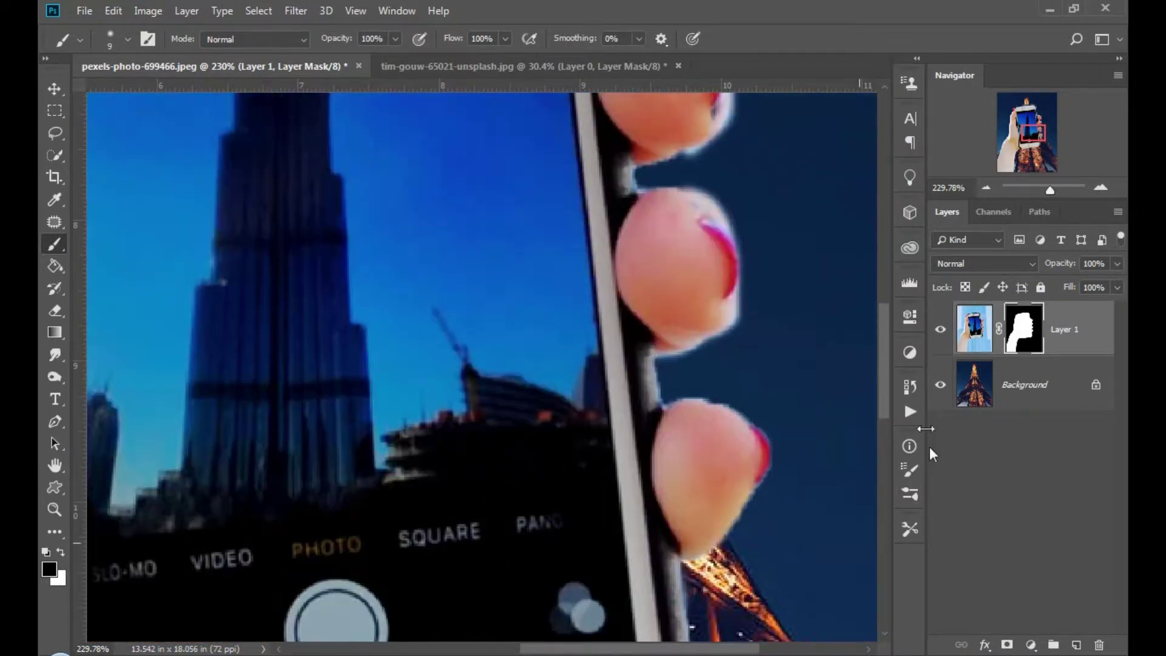
drag(745, 308, 691, 356)
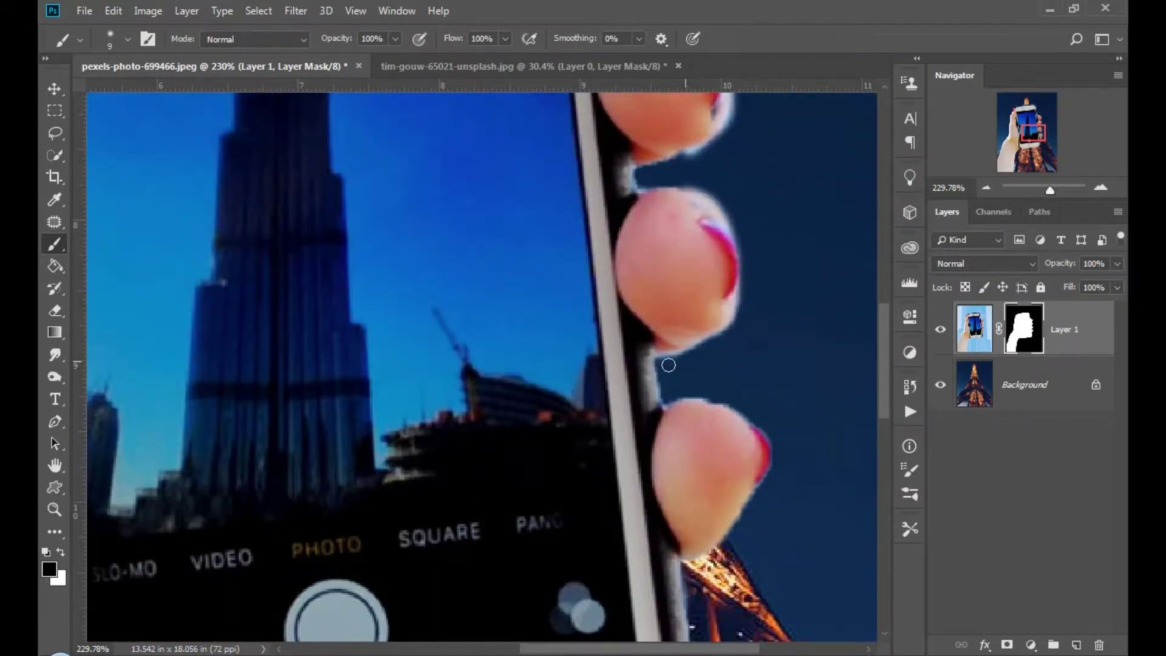
scroll(752, 343, up, 5)
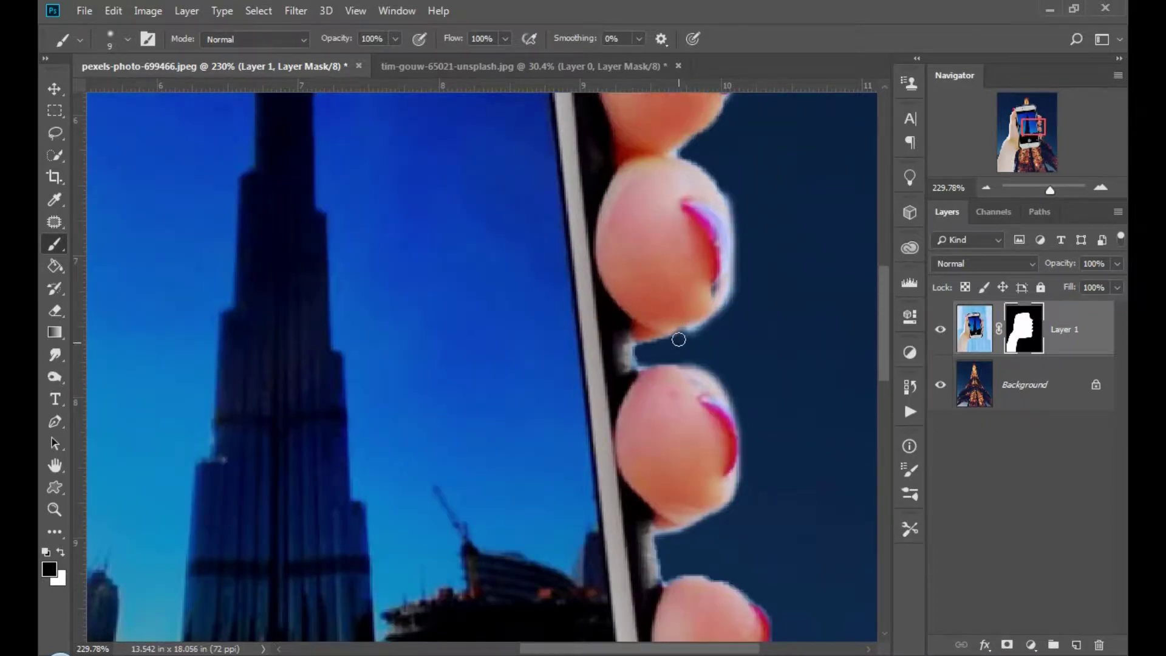
drag(677, 341, 722, 323)
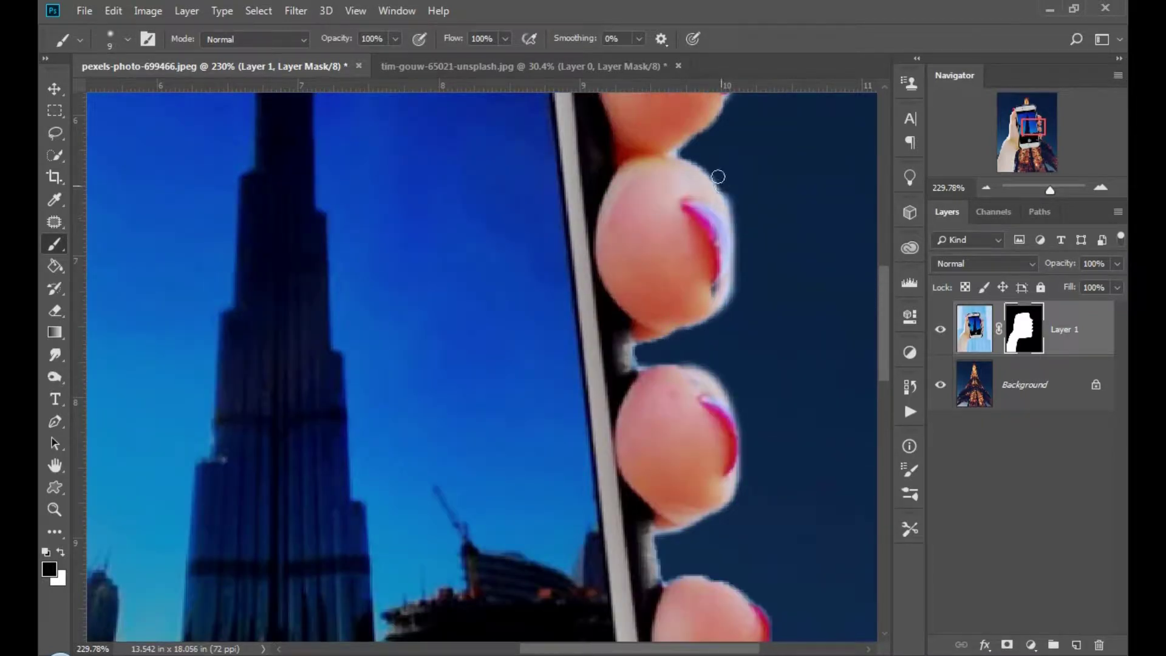
drag(718, 177, 731, 192)
scroll(757, 254, up, 6)
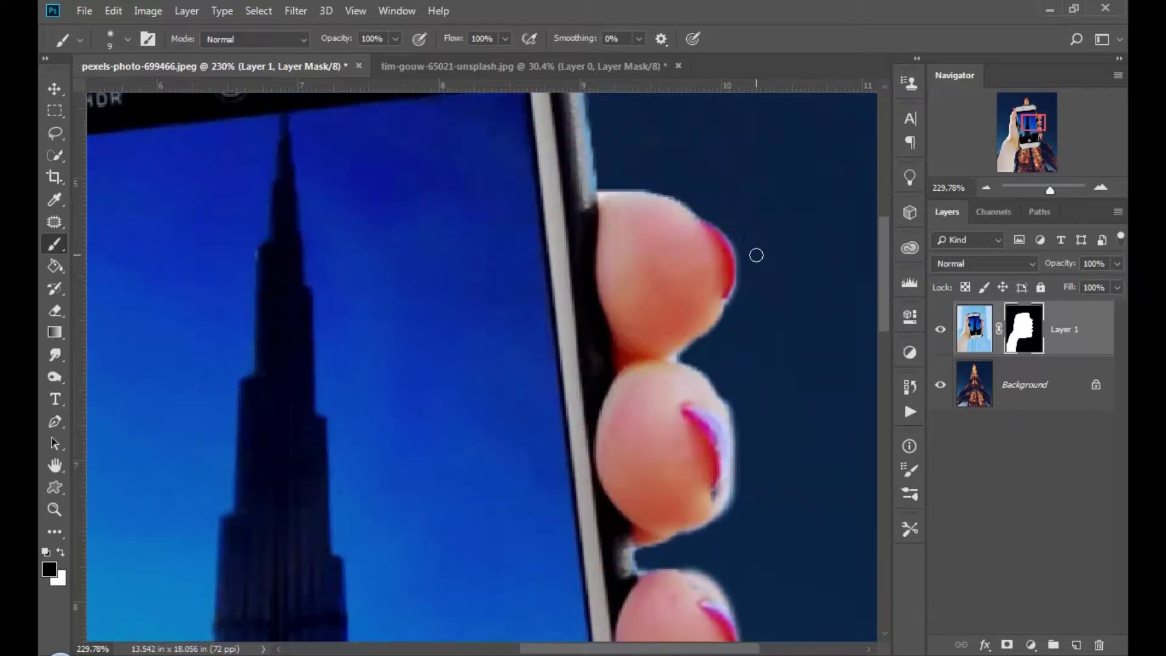
- Mask out the fringe along the phone case's top edge, from its left corner across the tower to the right corner
scroll(755, 255, up, 12)
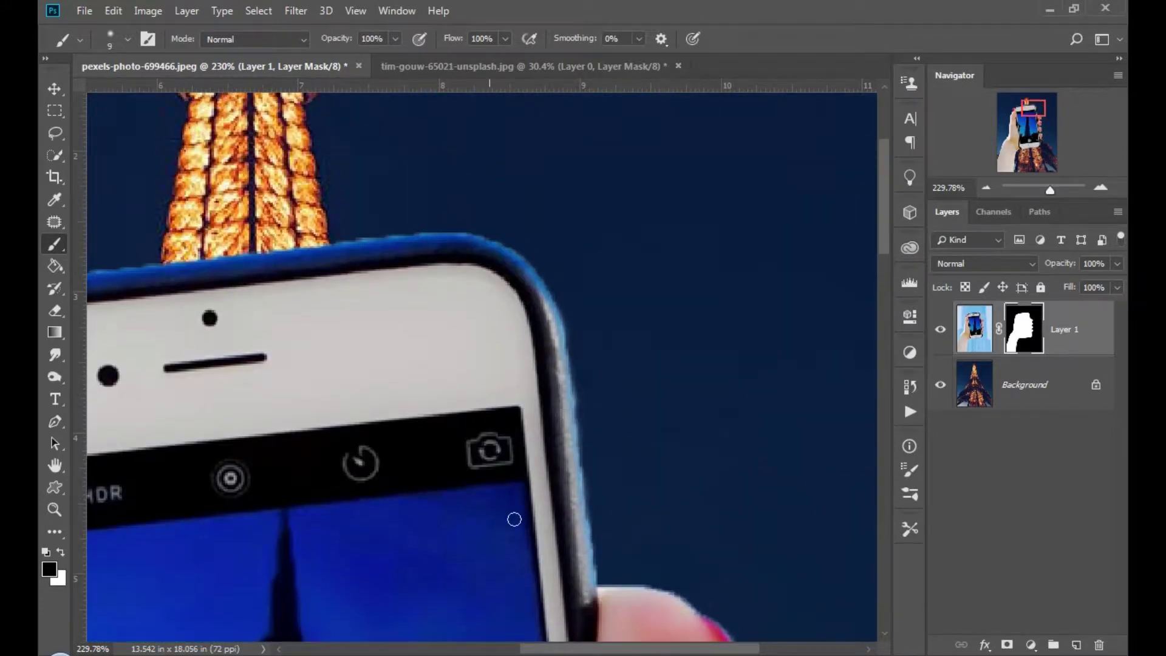
drag(684, 648, 584, 648)
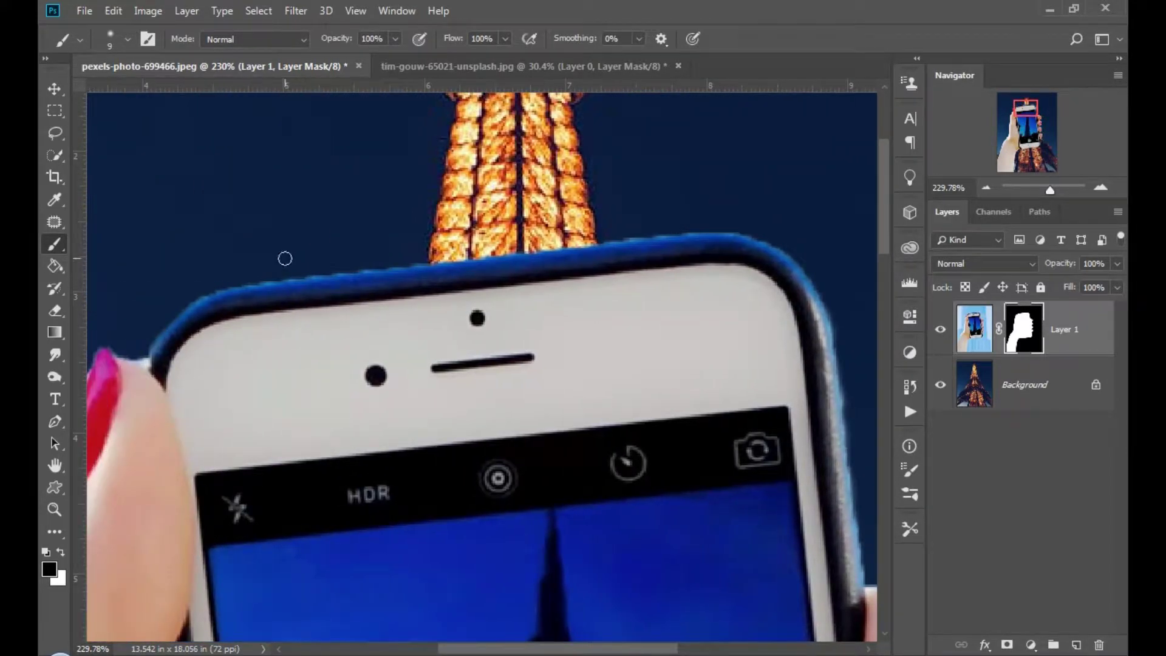
drag(334, 268, 363, 265)
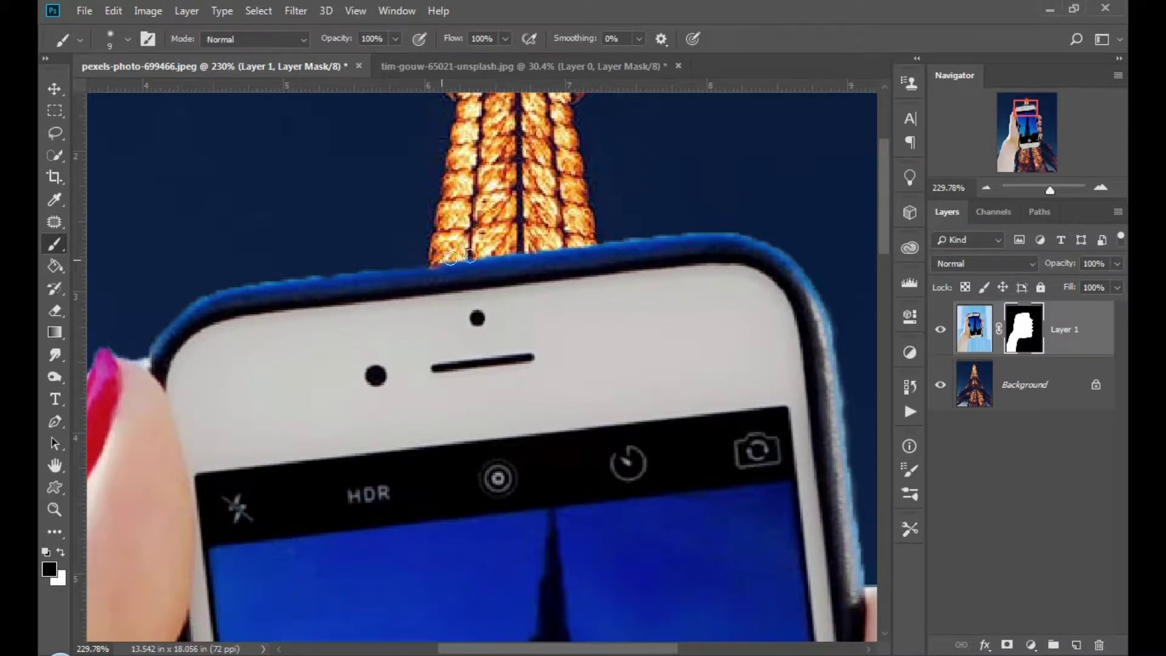
drag(608, 236, 787, 230)
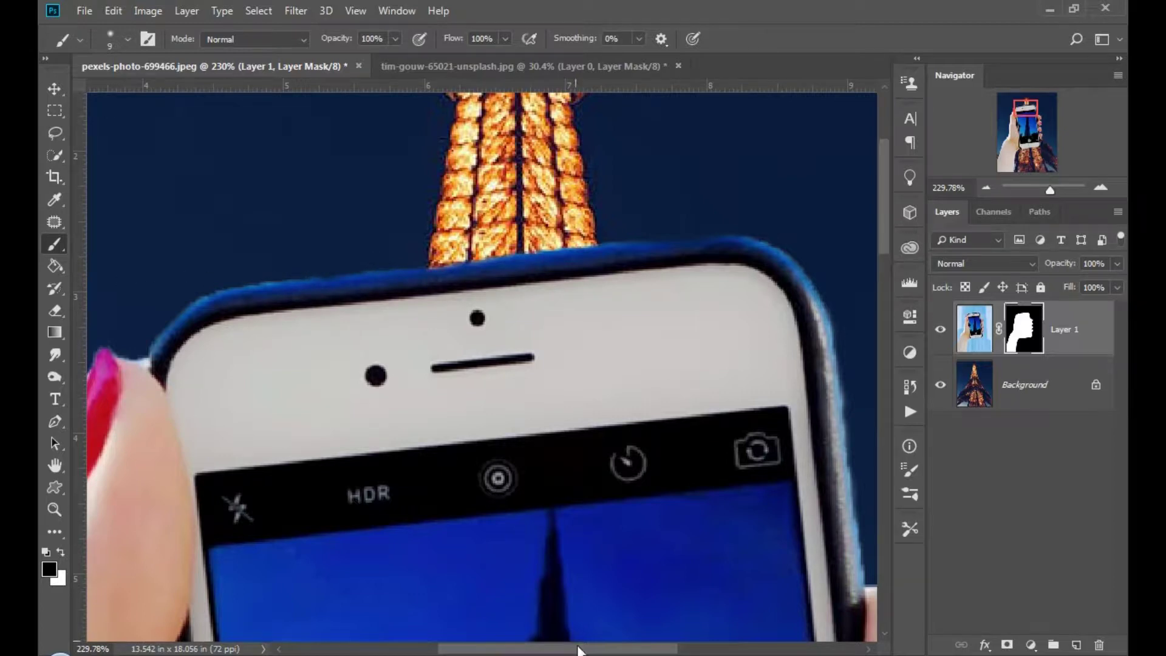
- Paint black on the layer mask along the thumb's nail and outer edge down to the knuckle to clean the outline
drag(578, 650, 445, 649)
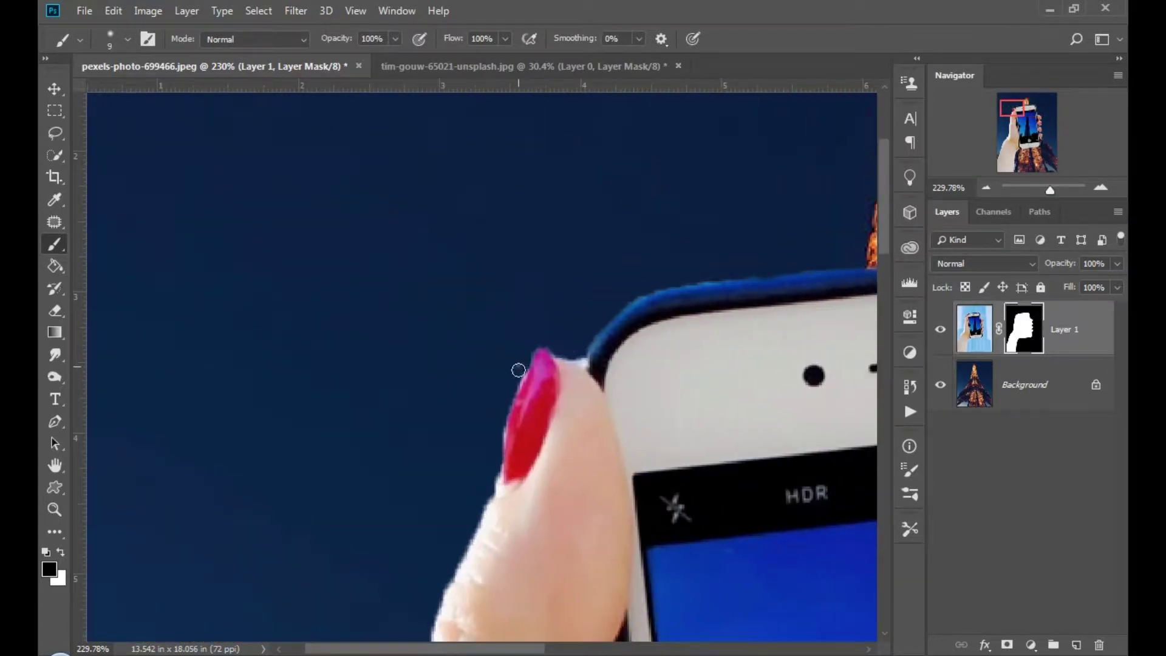
drag(518, 369, 501, 422)
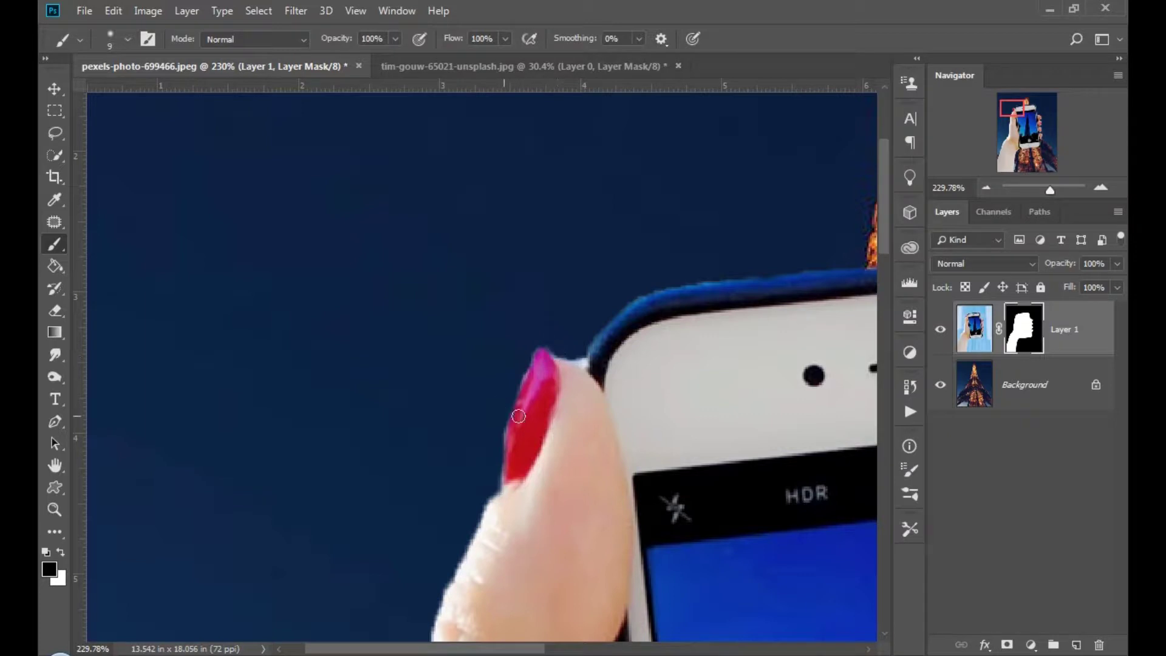
scroll(417, 513, down, 5)
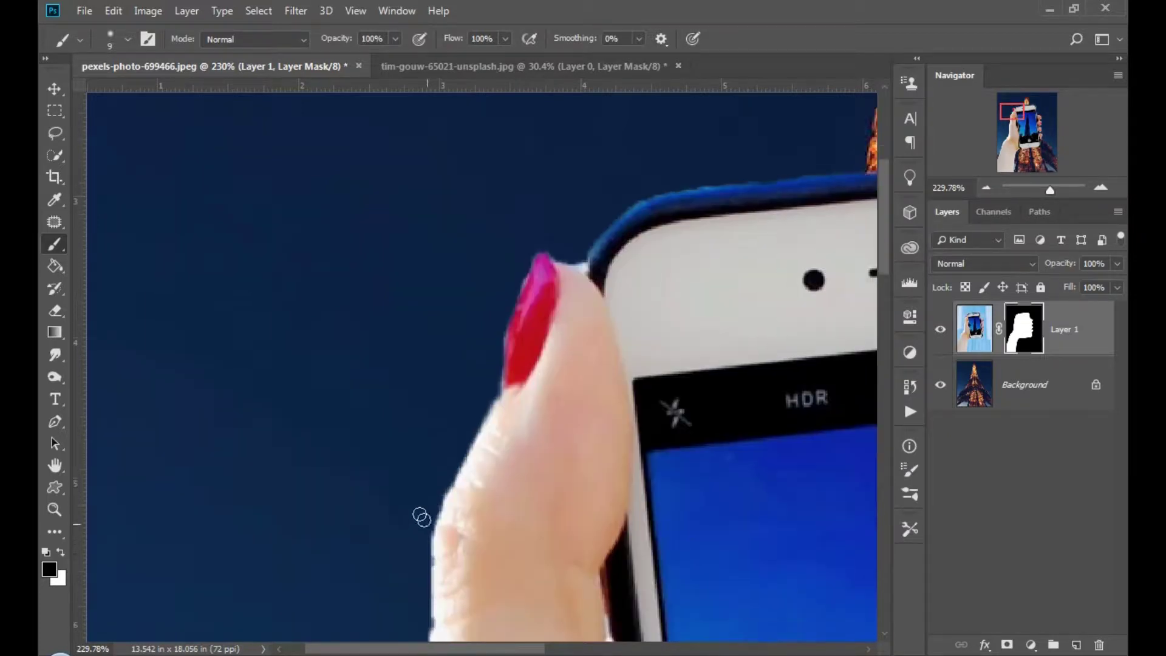
scroll(415, 496, down, 1)
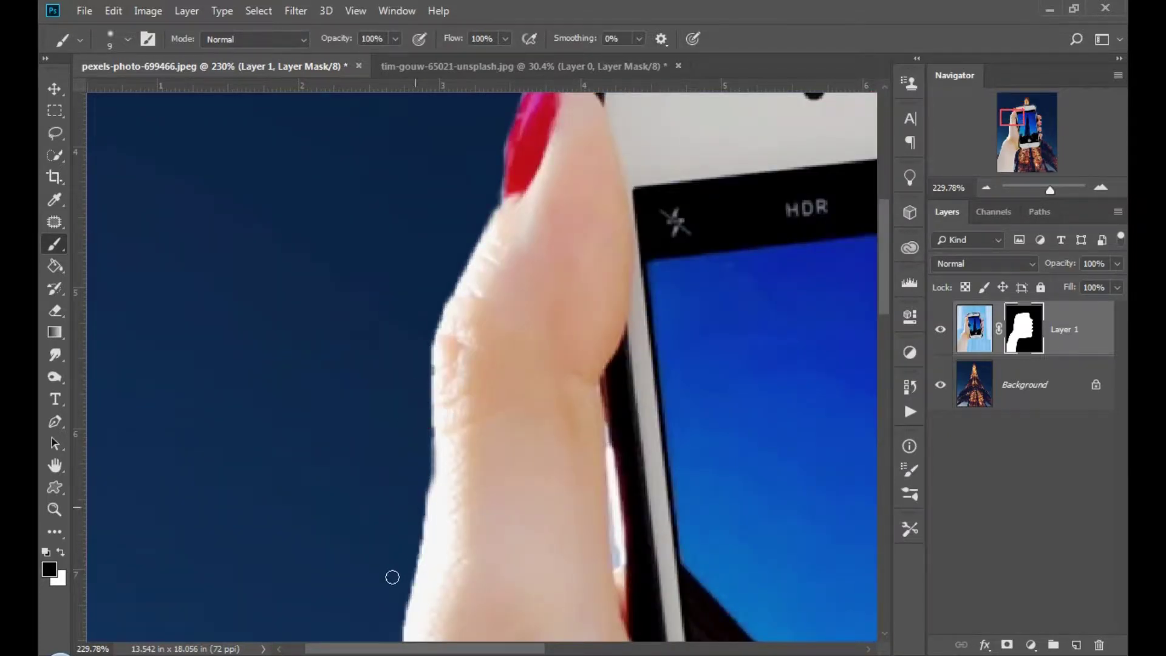
- Continue masking out the fringe on the hand's left edge from below the thumb knuckle toward the wrist, undoing a misplaced stroke
scroll(382, 535, down, 2)
scroll(382, 533, down, 4)
drag(395, 408, 401, 561)
key(ctrl+z)
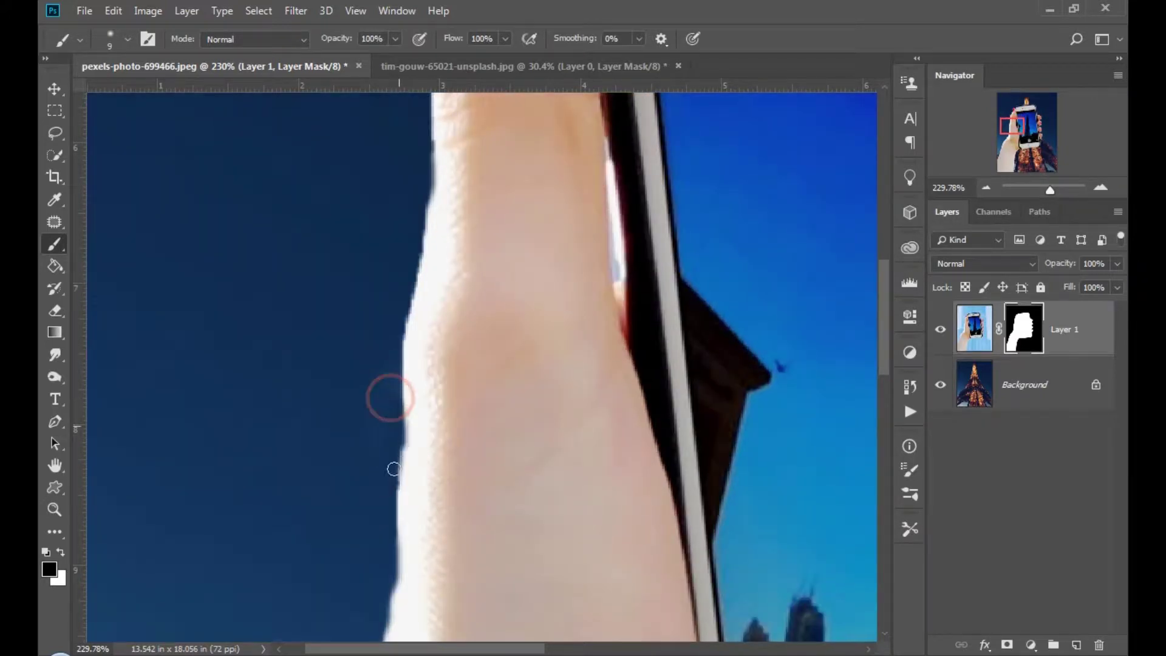
scroll(369, 424, down, 2)
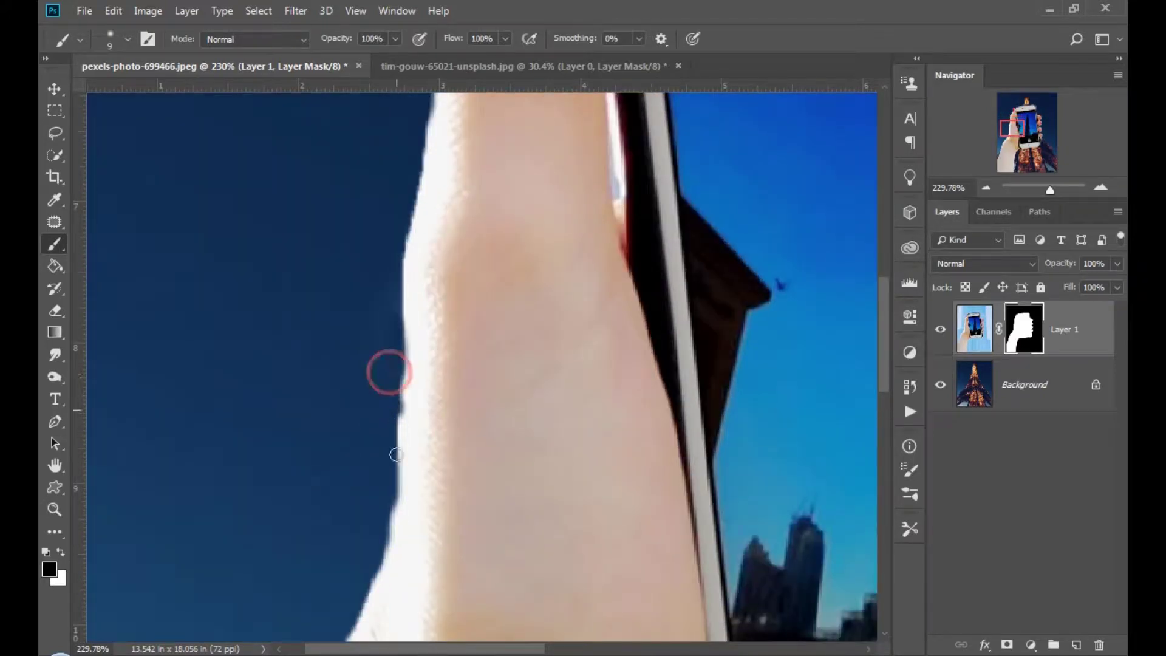
scroll(300, 512, down, 5)
scroll(249, 454, down, 2)
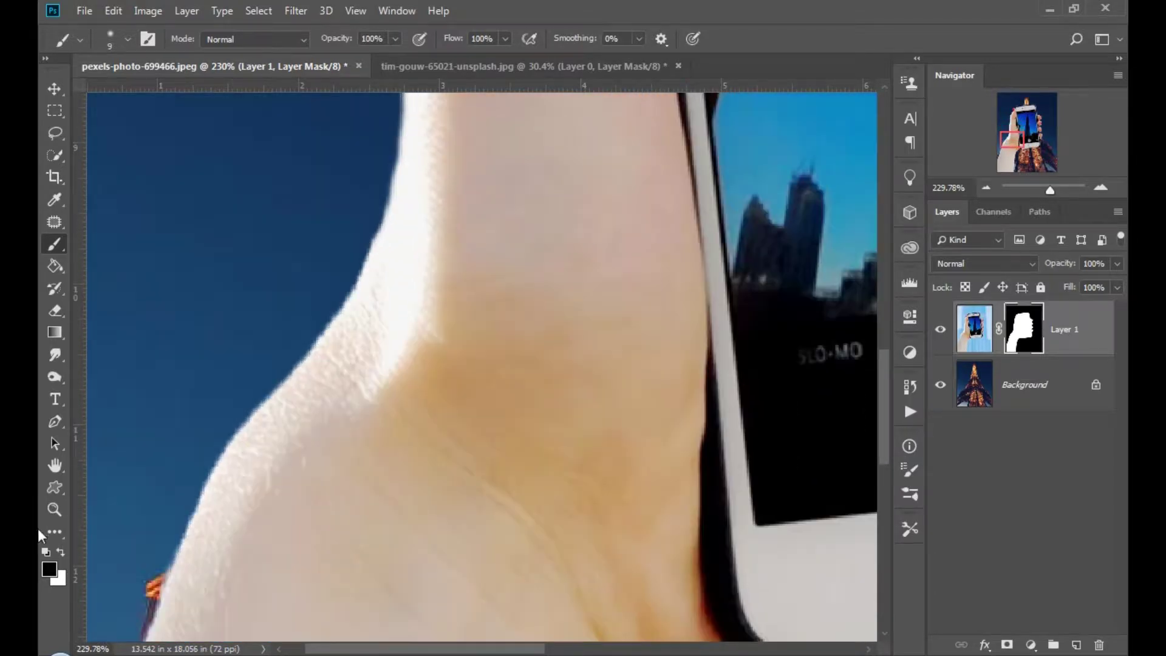
- Mask out the white gap between the thumb and the phone's left edge with the Brush tool, redoing the first stroke
click(54, 510)
click(503, 38)
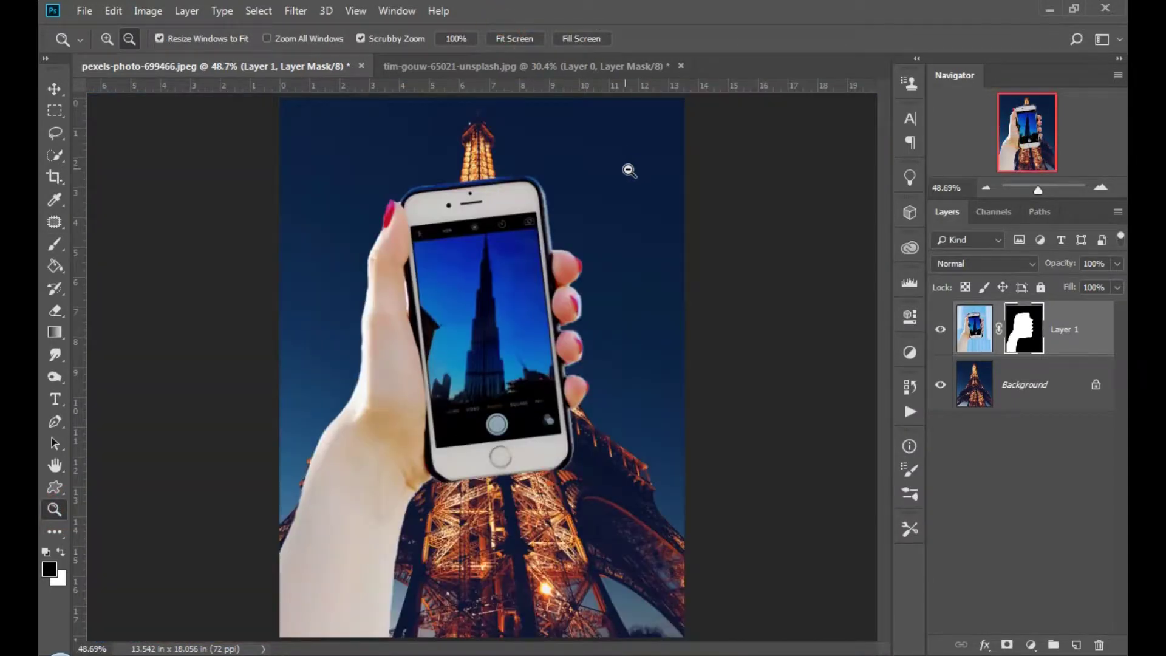
drag(411, 303, 507, 287)
drag(399, 175, 399, 171)
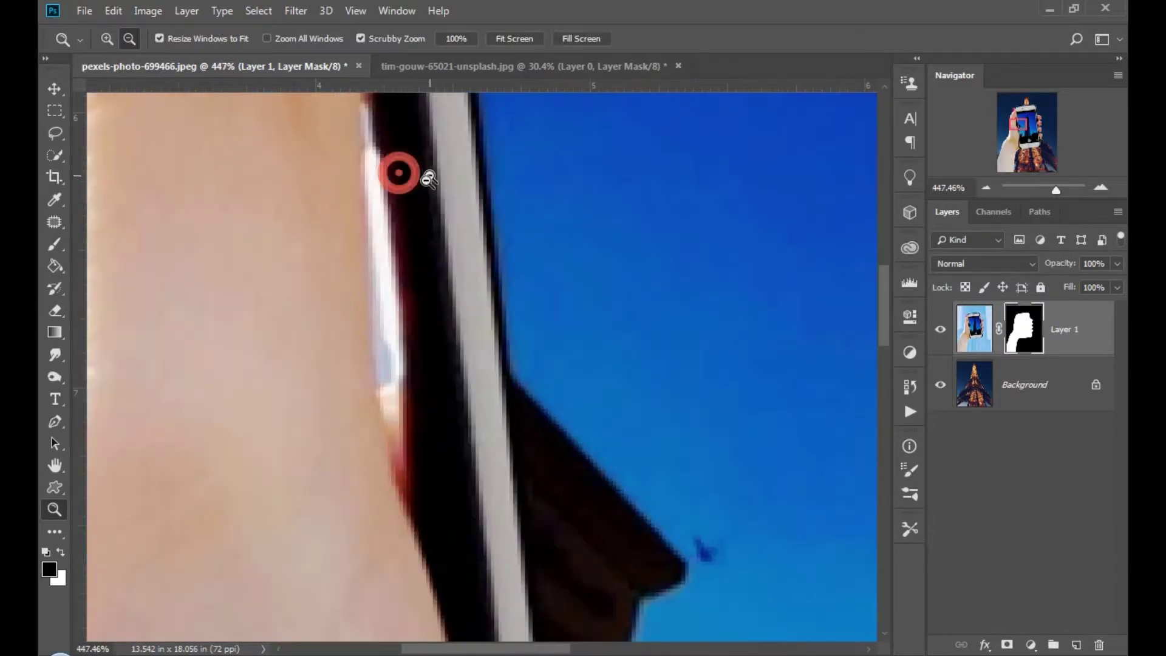
click(54, 222)
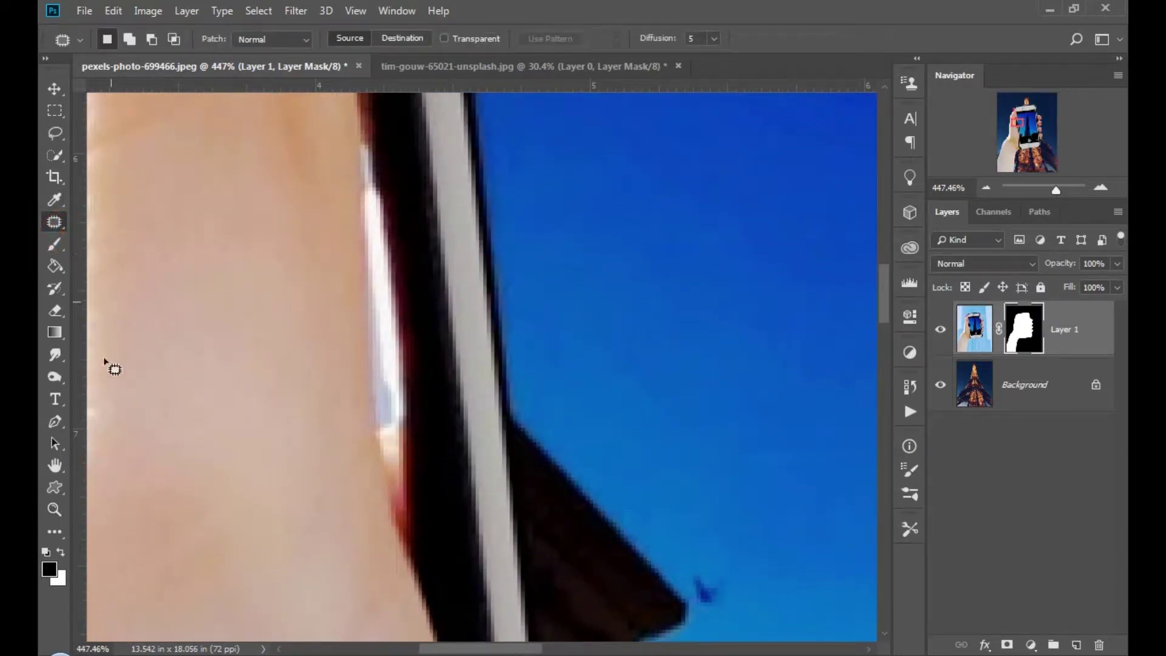
click(56, 244)
drag(368, 213, 389, 447)
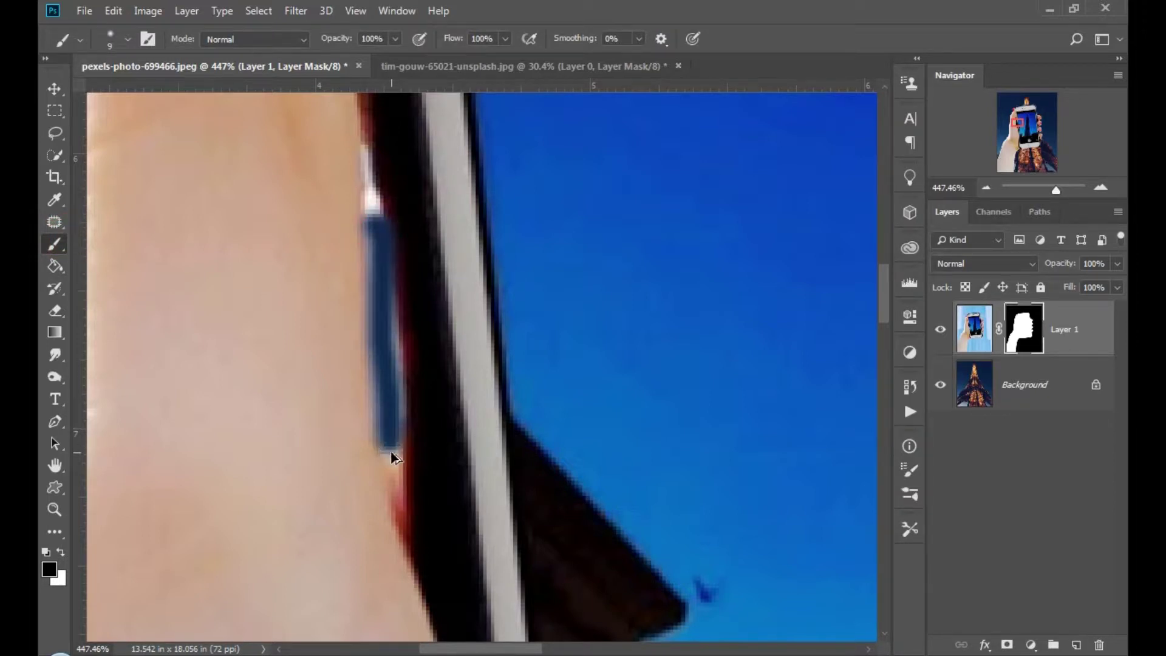
key(ctrl+z)
drag(390, 416, 367, 140)
- Reduce the brush size to 5, refine both edges of the gap beside the thumb, and fit the image on screen
key([)
key(bracketleft)
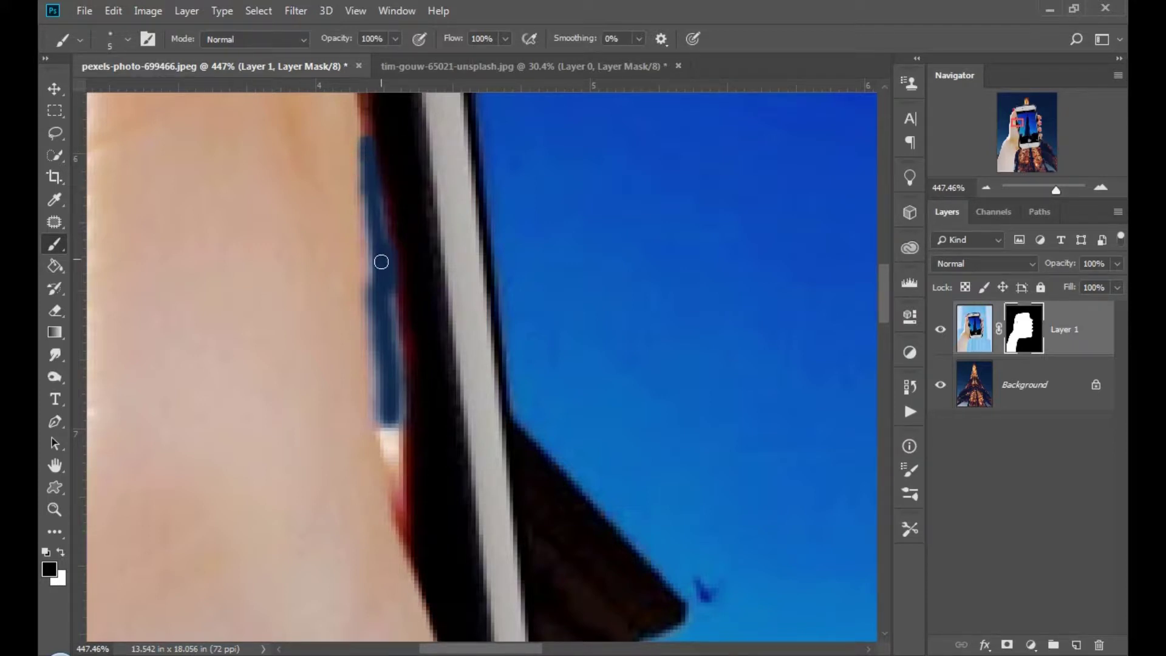
drag(390, 325, 394, 335)
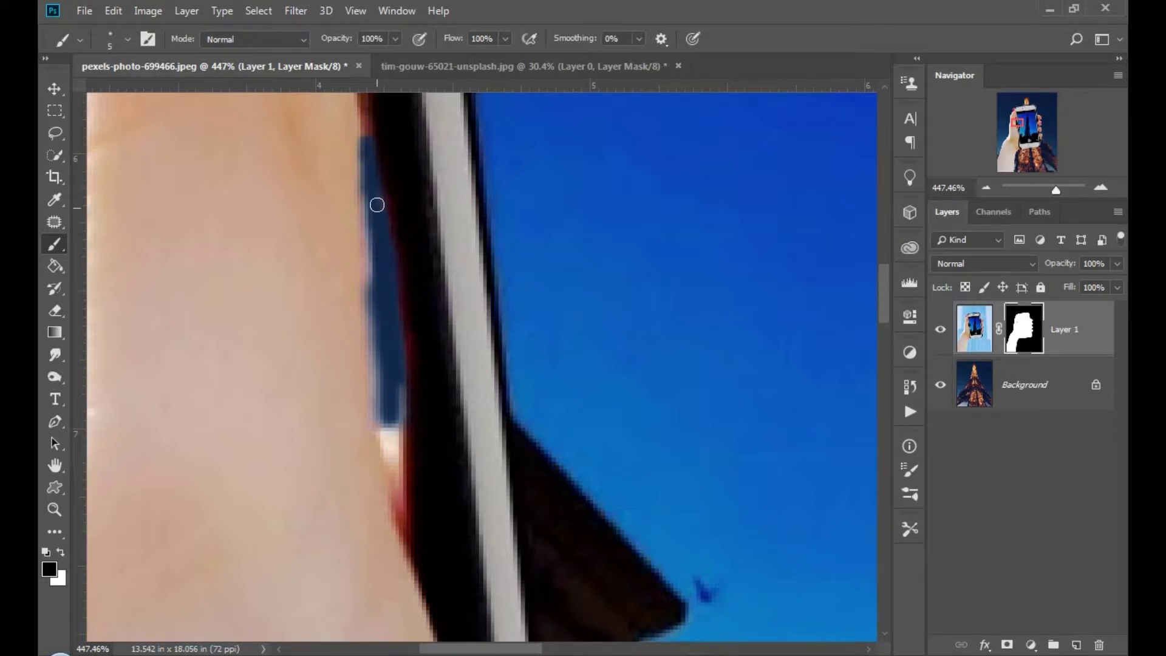
drag(377, 205, 377, 270)
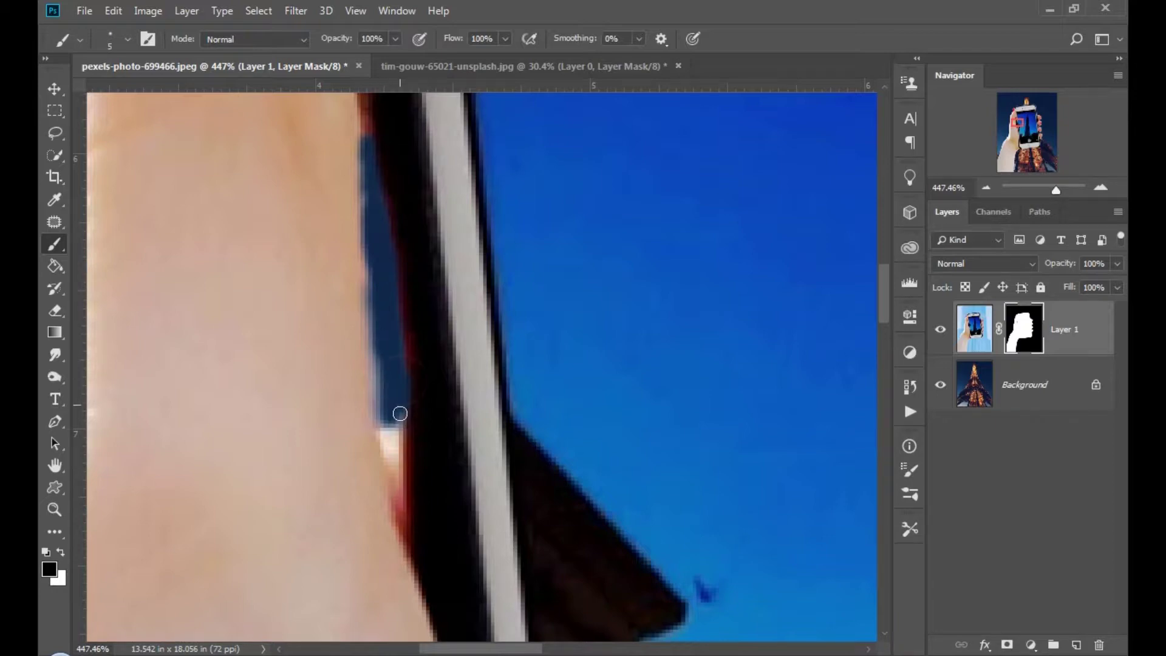
scroll(395, 390, up, 3)
click(54, 509)
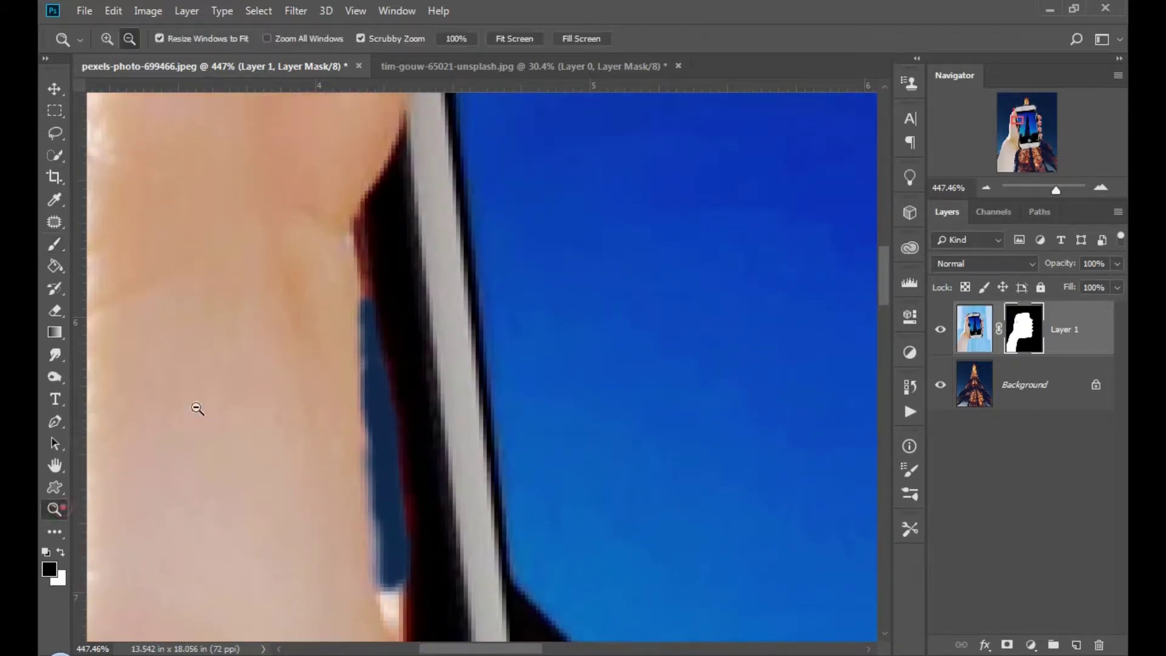
click(525, 40)
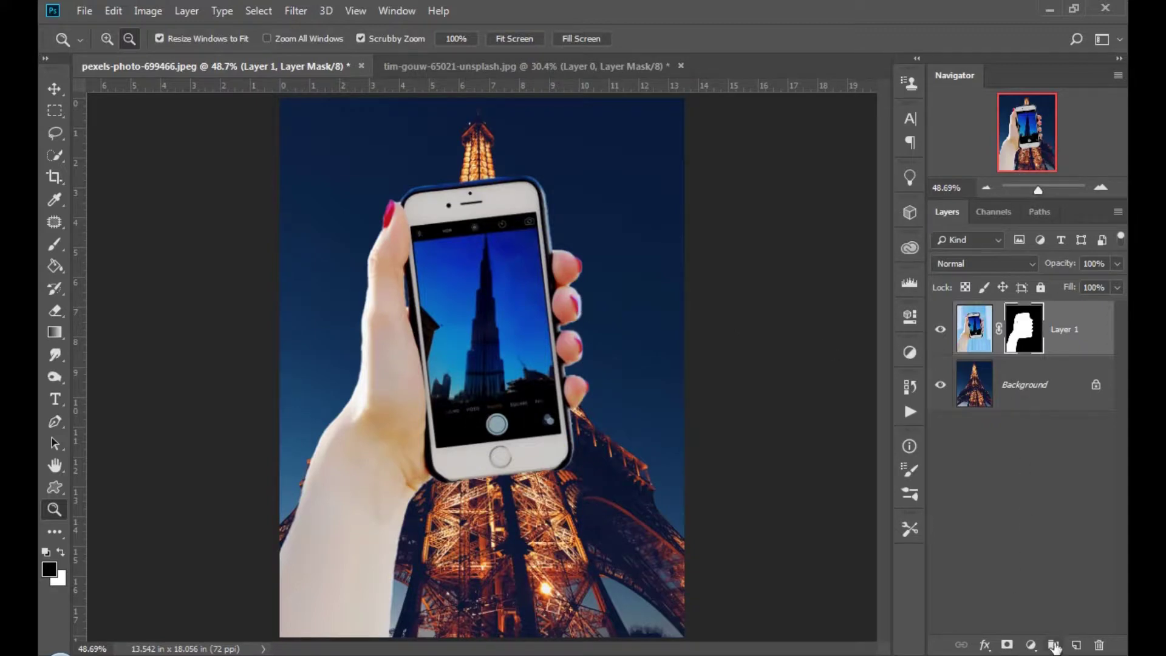
- Add a Hue/Saturation adjustment clipped to Layer 1 with Saturation -48 and Lightness -30
click(1030, 645)
click(1058, 485)
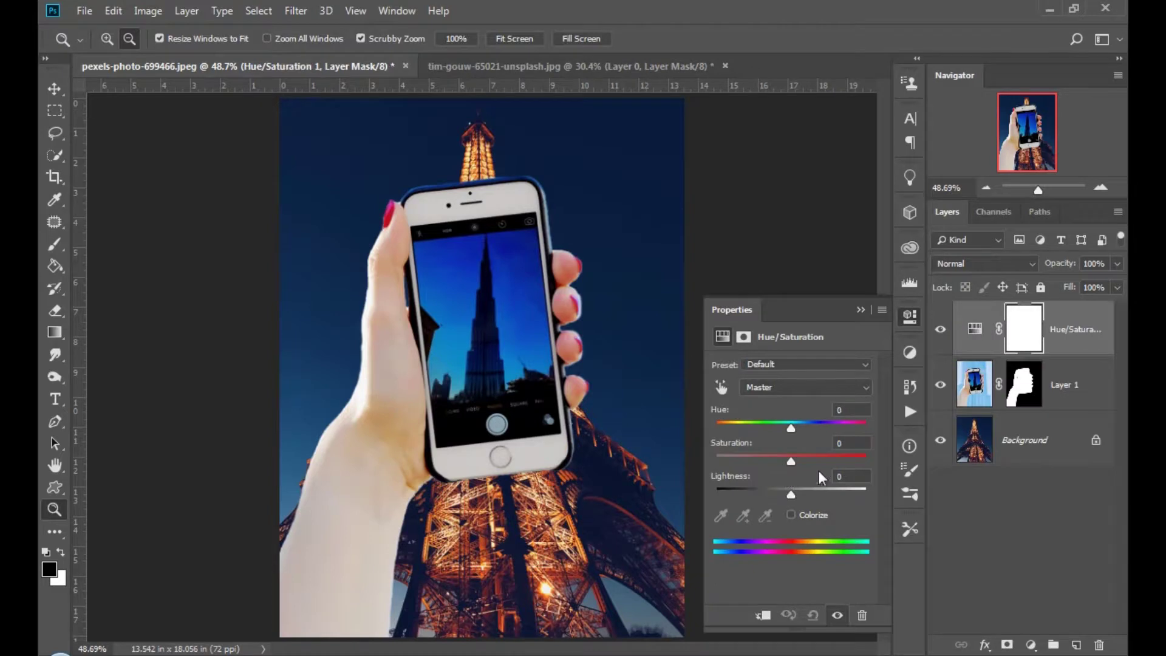
drag(791, 461, 767, 496)
click(763, 615)
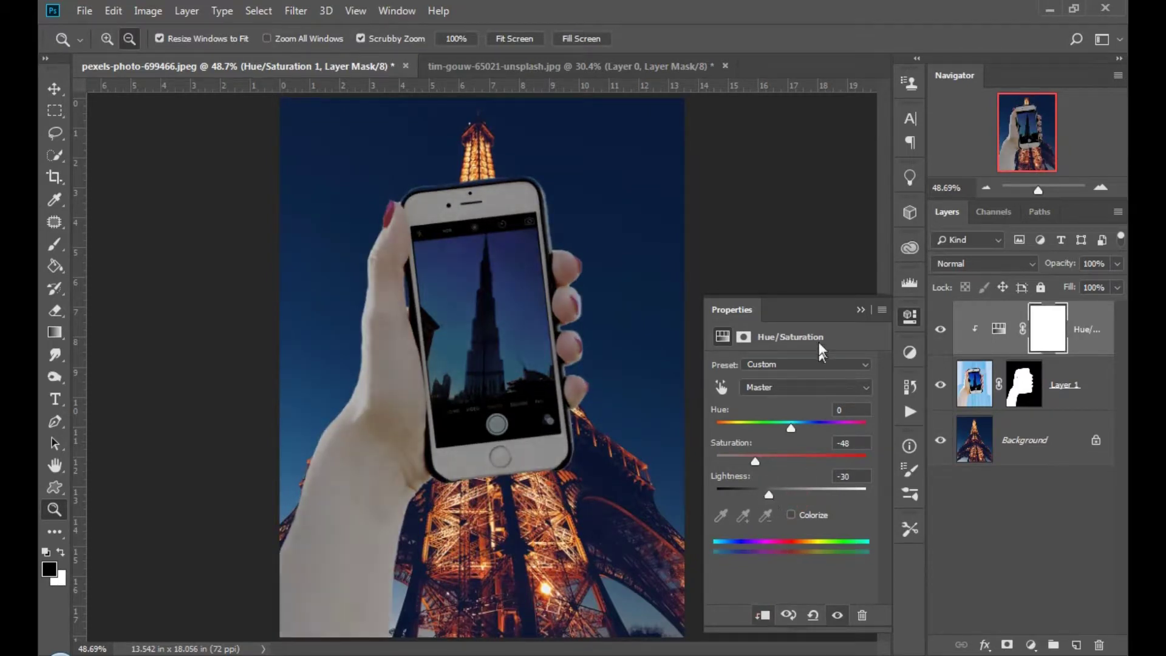
click(910, 315)
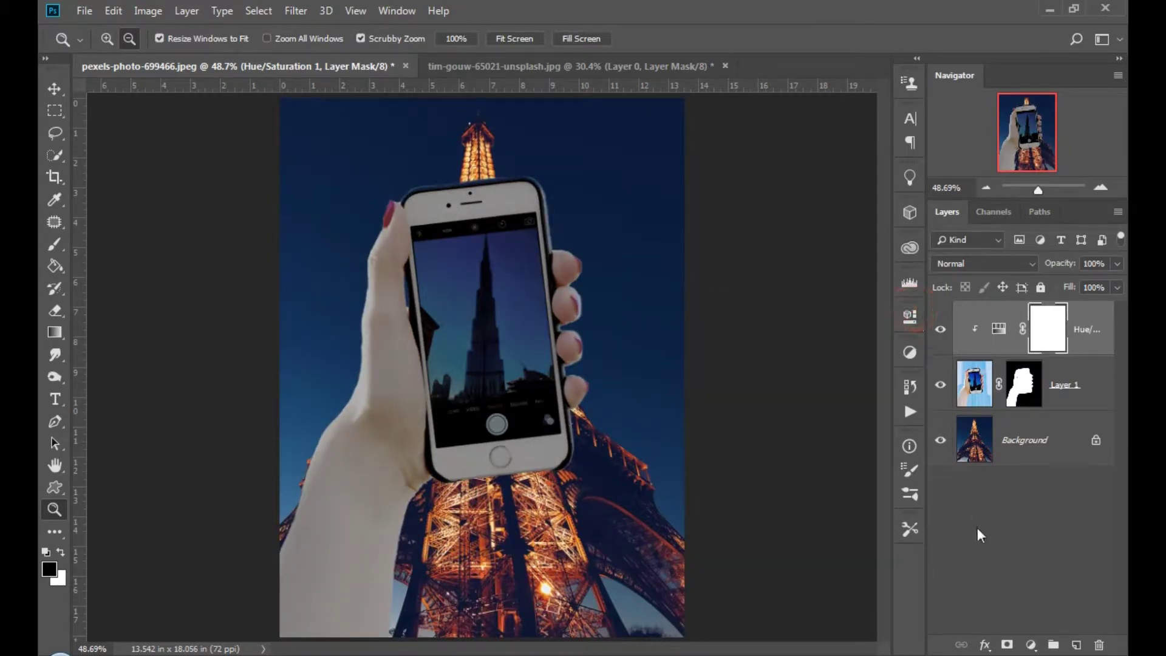
- Make the Background layer active and hide Layer 1 to expose the whole Eiffel Tower
click(1020, 452)
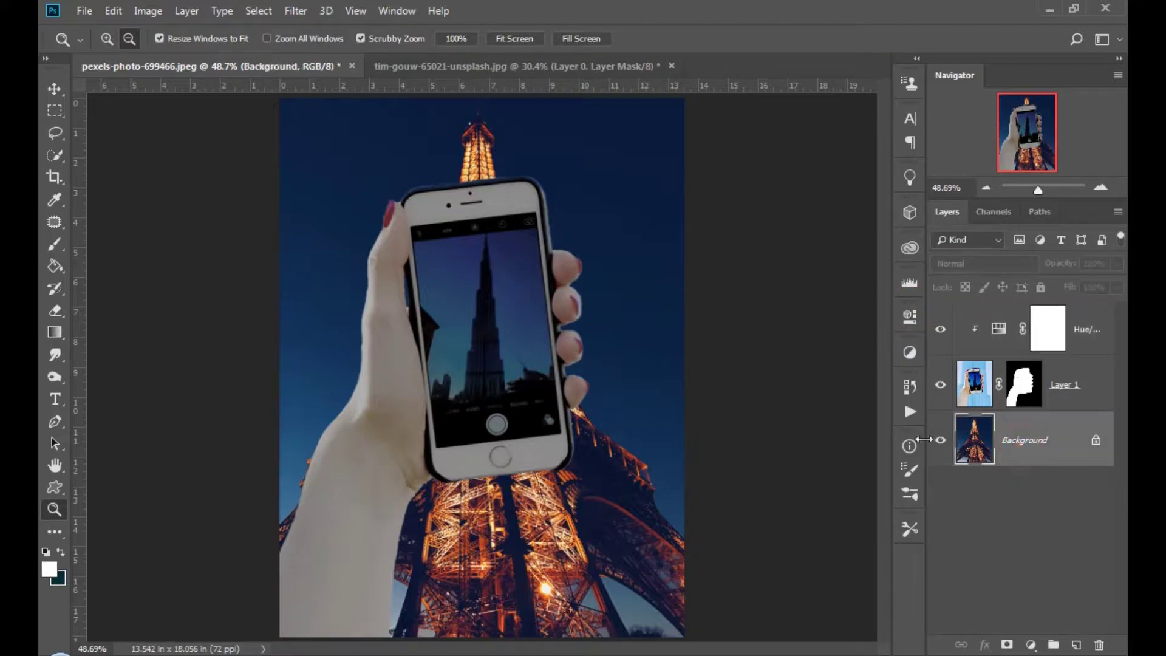
click(940, 383)
mouse_move(391, 314)
mouse_down()
mouse_move(525, 242)
mouse_move(595, 252)
mouse_up()
- Select the middle of the Eiffel Tower and its upper platform on the Background layer with the Quick Selection tool at size 40
key(b)
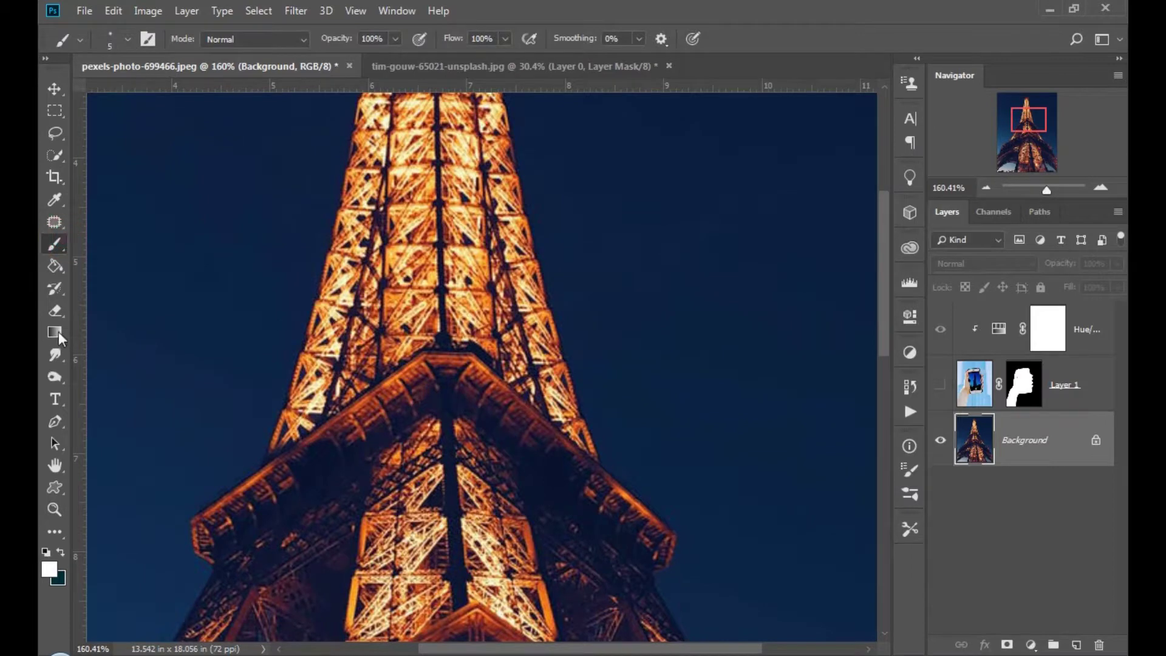
click(55, 155)
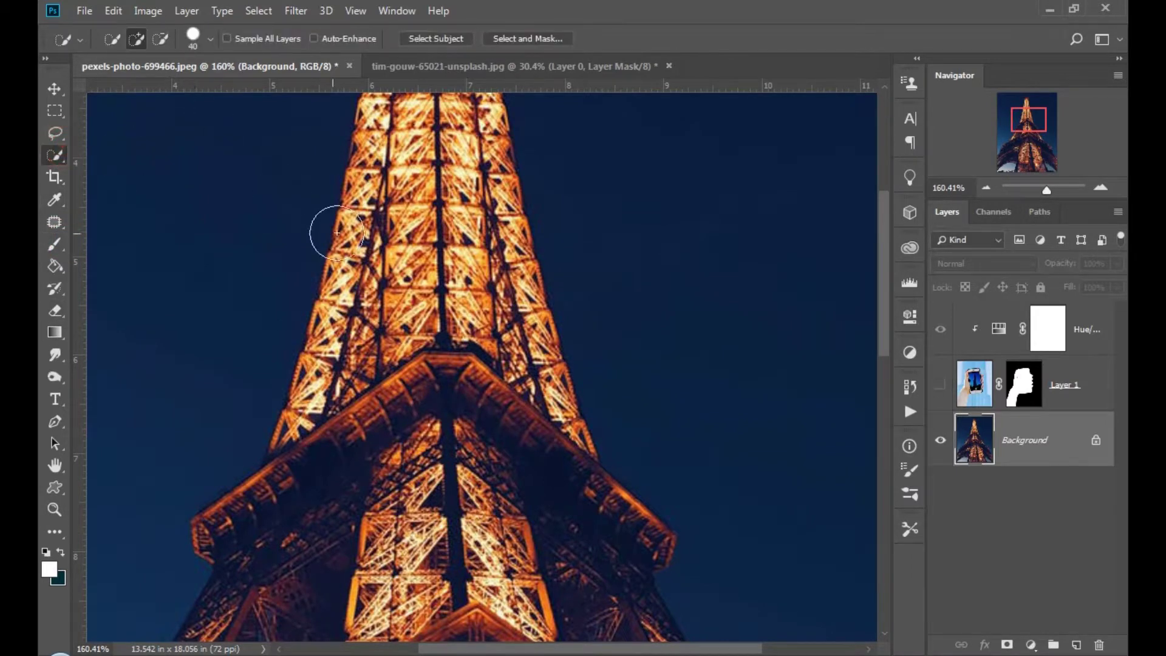
mouse_move(413, 149)
mouse_down()
mouse_move(447, 403)
mouse_move(435, 509)
mouse_move(274, 592)
mouse_move(370, 333)
mouse_move(336, 421)
mouse_move(384, 214)
mouse_up()
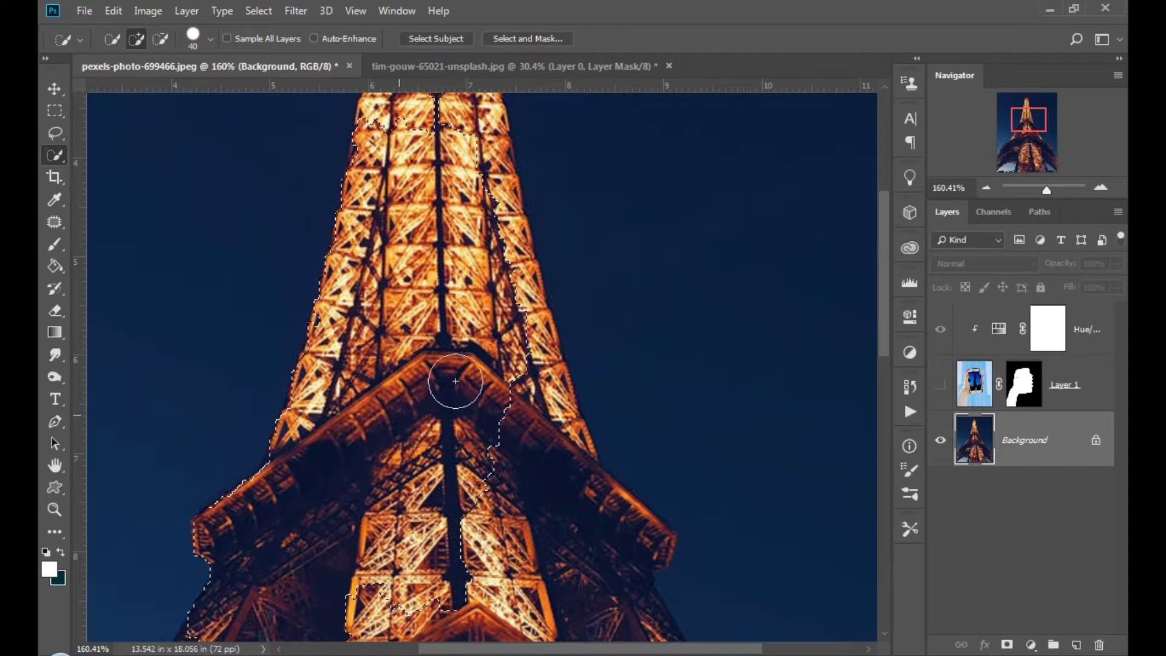
mouse_move(455, 380)
mouse_down()
mouse_move(559, 518)
mouse_move(476, 461)
mouse_up()
- Extend the quick selection up the tower's shaft to its top
scroll(434, 425, up, 5)
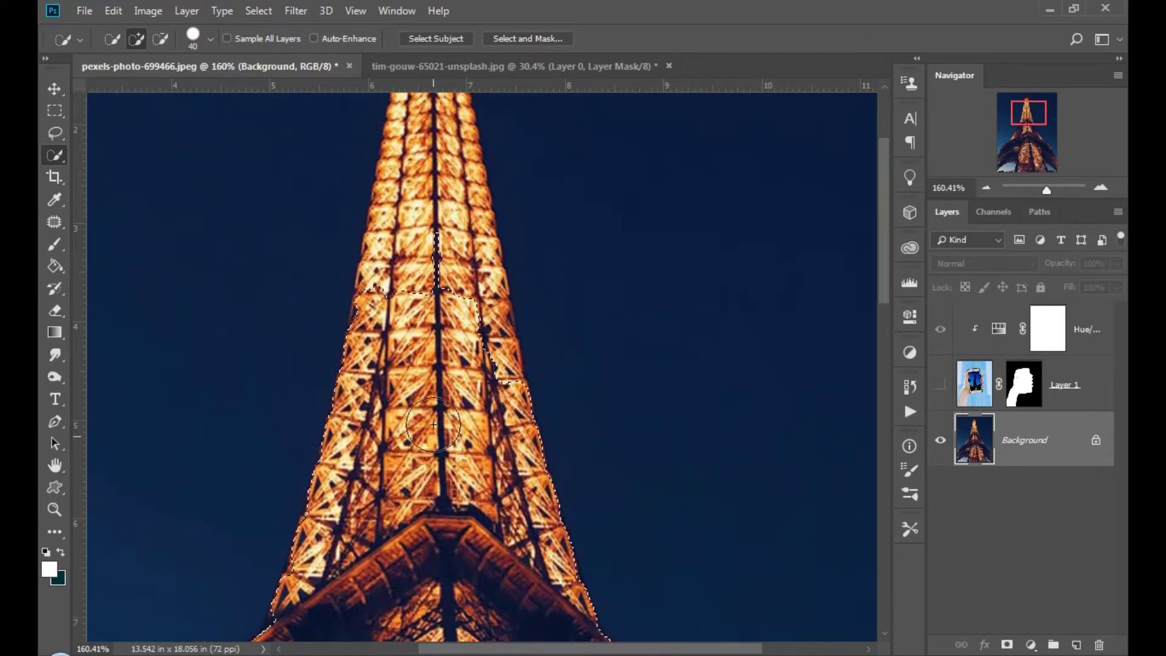
scroll(434, 425, up, 2)
mouse_move(494, 326)
mouse_down()
mouse_move(463, 148)
mouse_move(474, 160)
mouse_move(435, 216)
mouse_up()
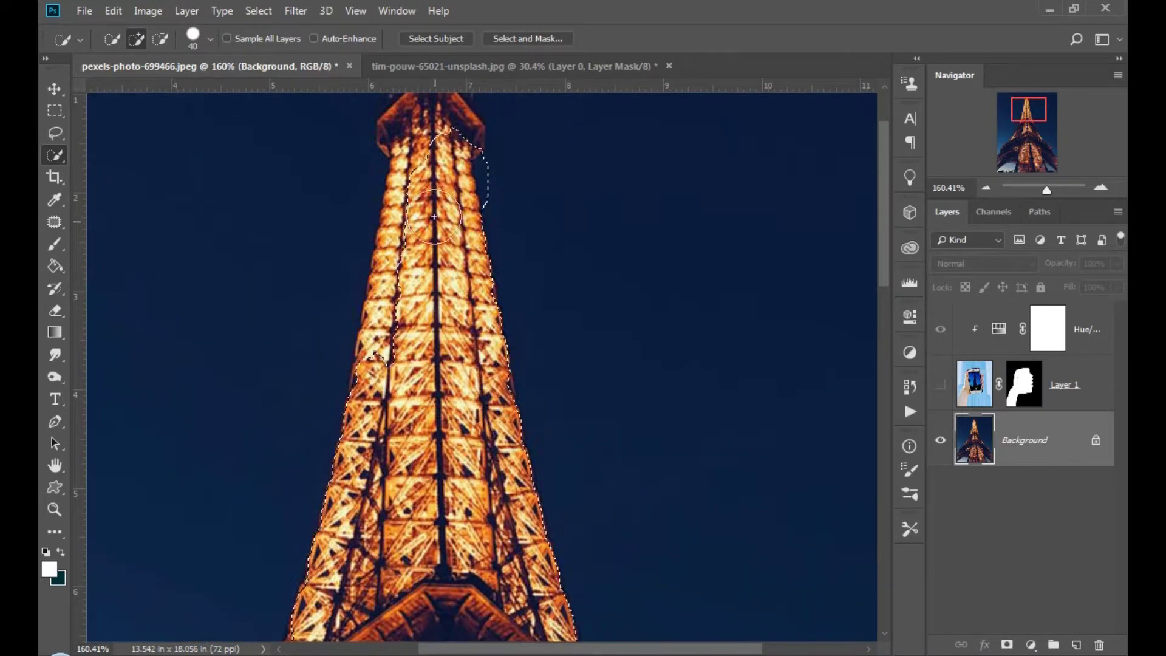
scroll(413, 332, up, 2)
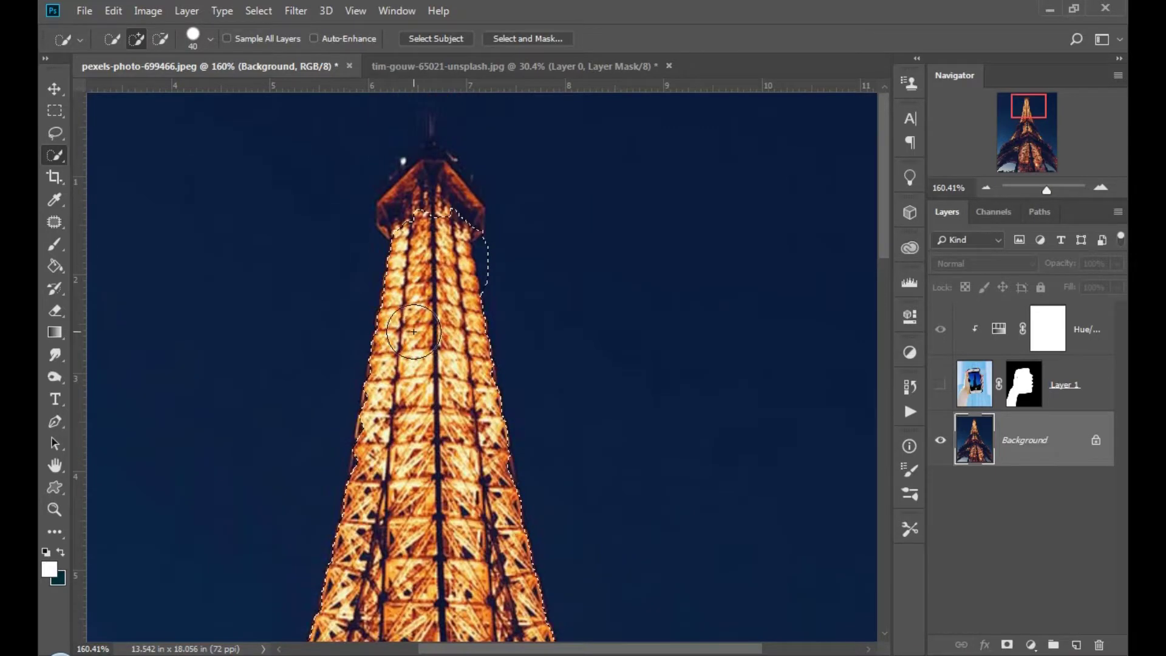
scroll(414, 332, up, 1)
mouse_move(435, 230)
mouse_down()
mouse_move(426, 173)
mouse_move(474, 195)
mouse_up()
- Extend the quick selection down across the platform and the structure beneath it
scroll(500, 377, down, 8)
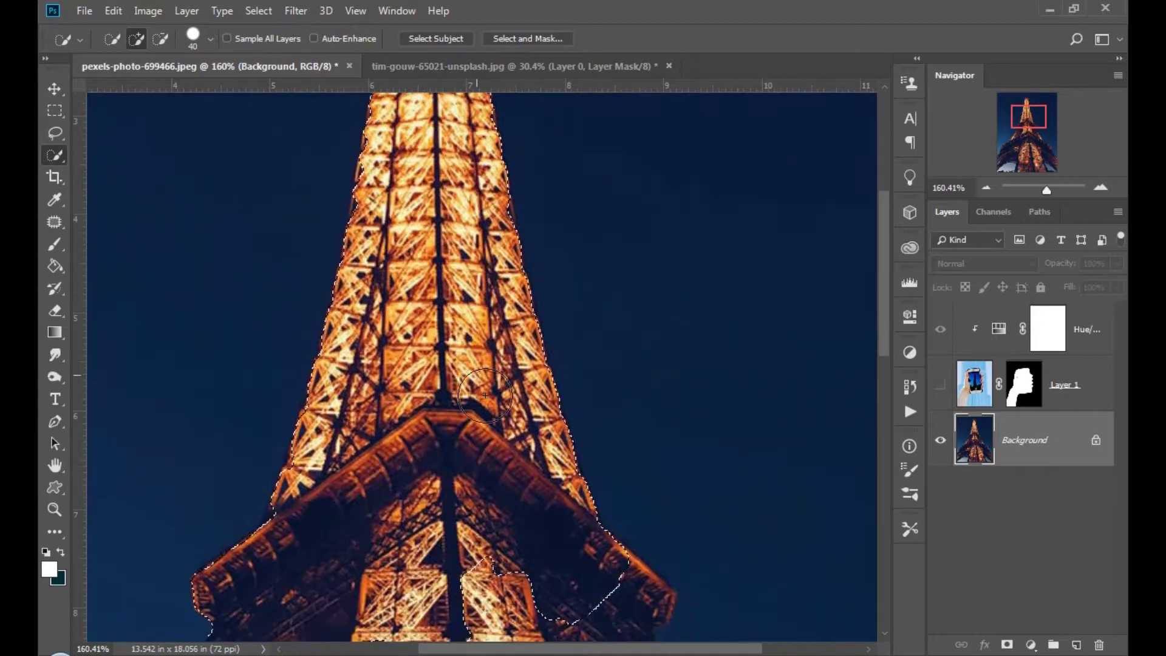
scroll(495, 389, down, 5)
mouse_move(507, 381)
mouse_down()
mouse_move(394, 507)
mouse_move(499, 531)
mouse_up()
scroll(789, 441, up, 2)
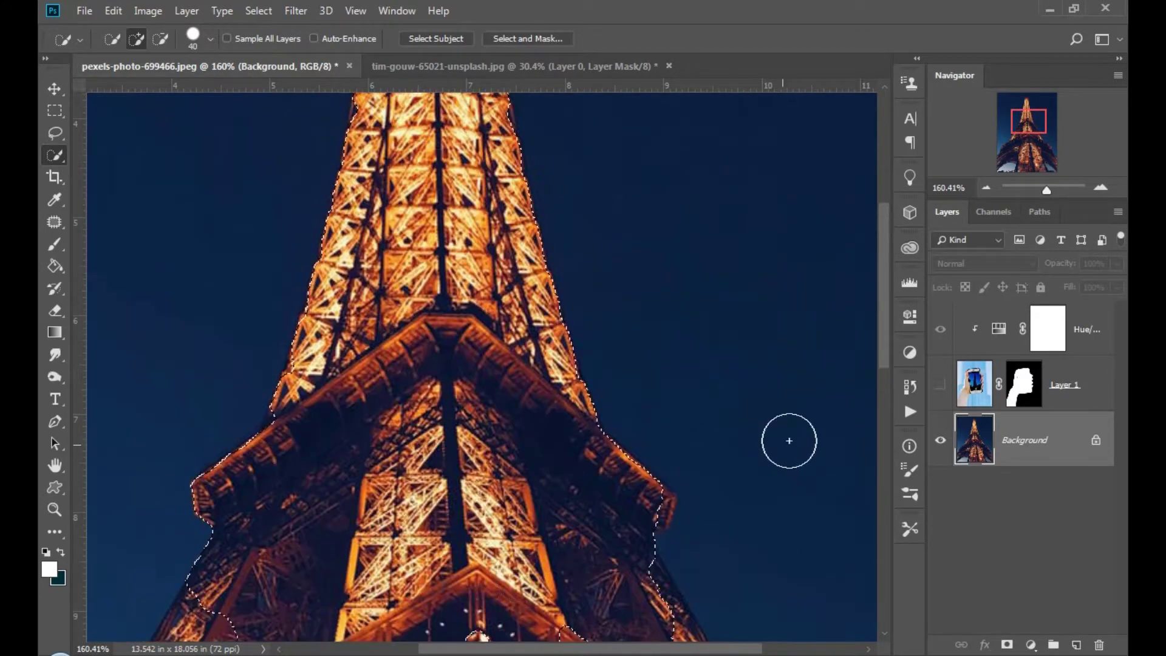
- Copy the selected tower to a new layer placed directly above Layer 1 and make Layer 1 visible again
scroll(789, 440, up, 7)
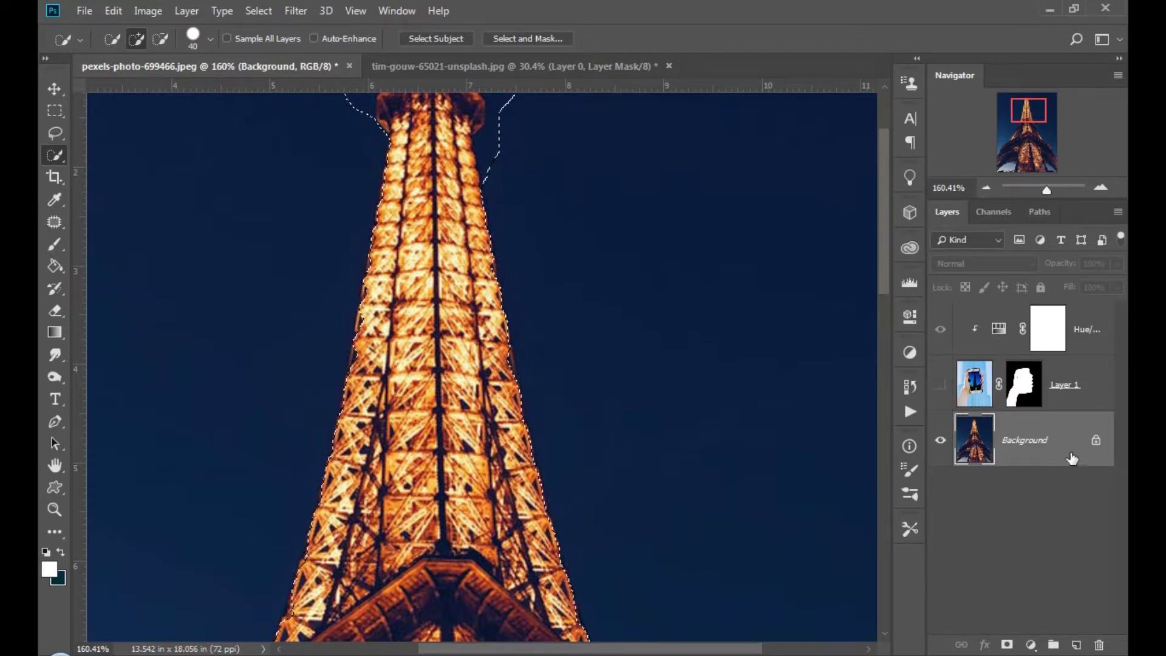
right_click(419, 271)
click(480, 391)
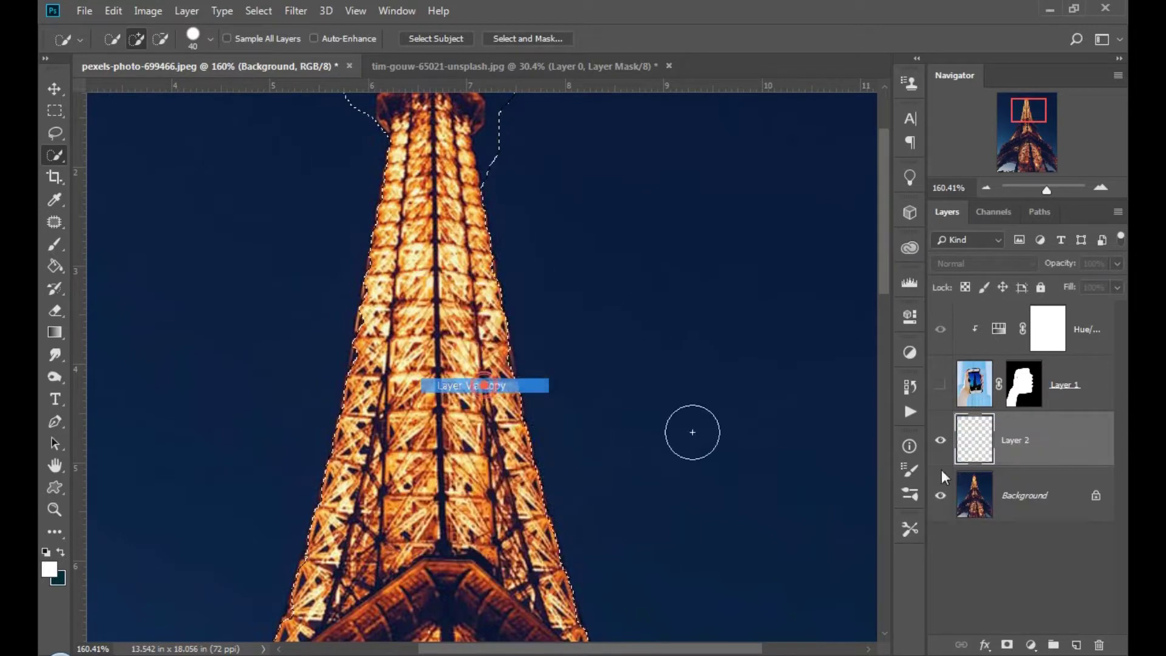
drag(975, 440, 952, 401)
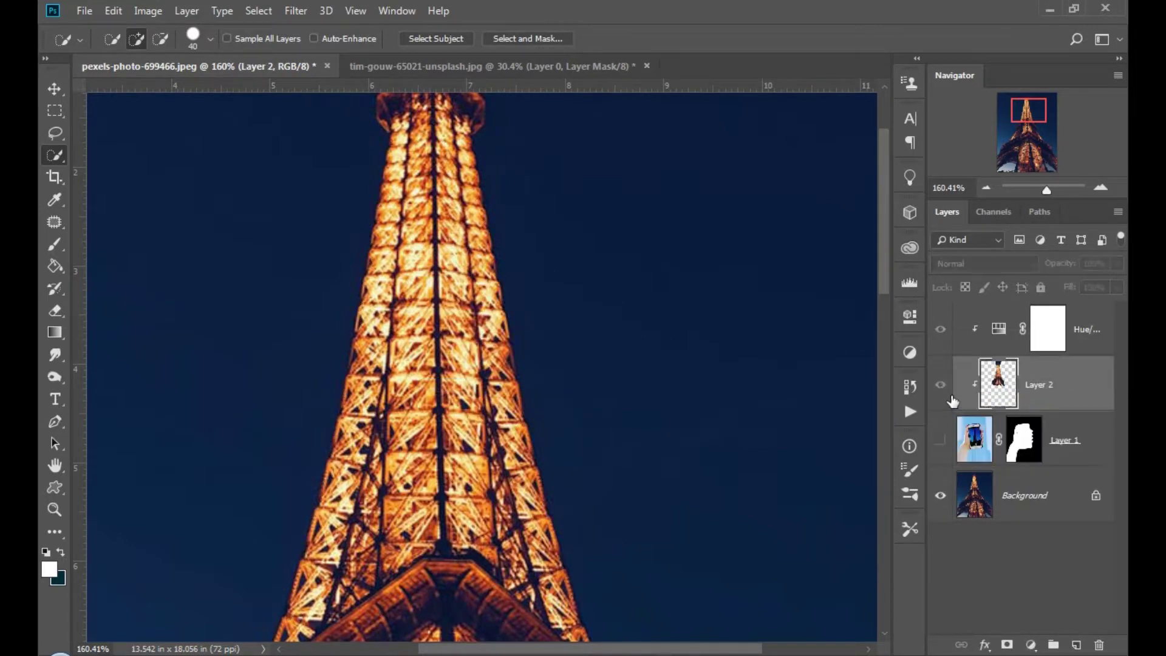
click(941, 441)
scroll(350, 371, down, 5)
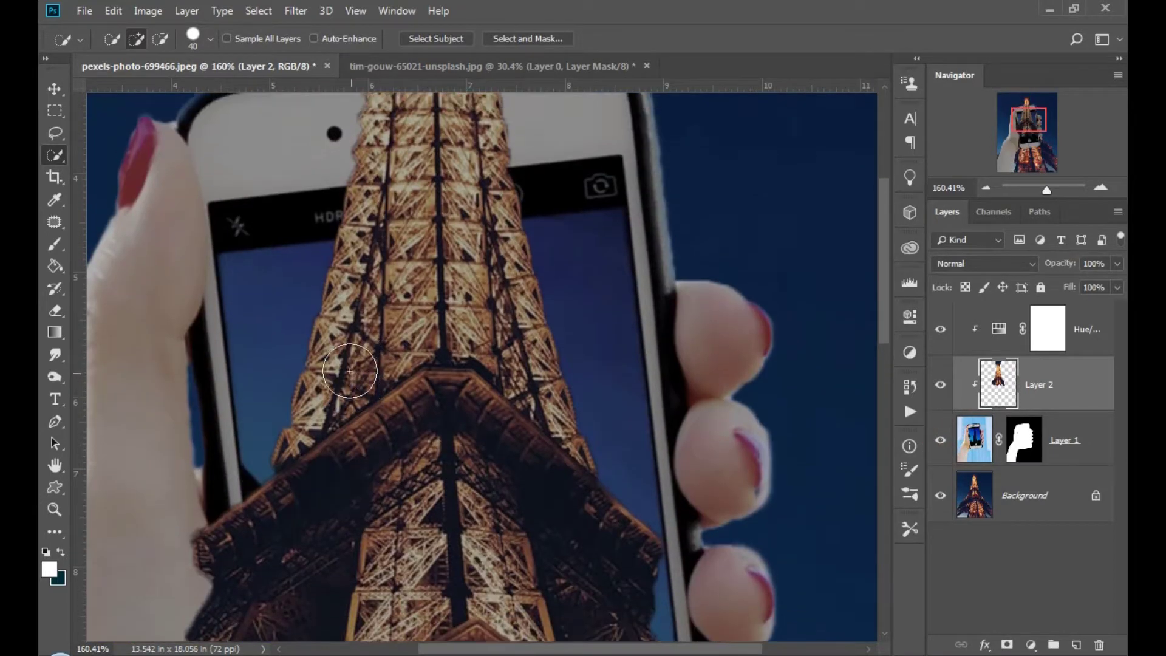
scroll(350, 370, up, 6)
scroll(313, 377, down, 3)
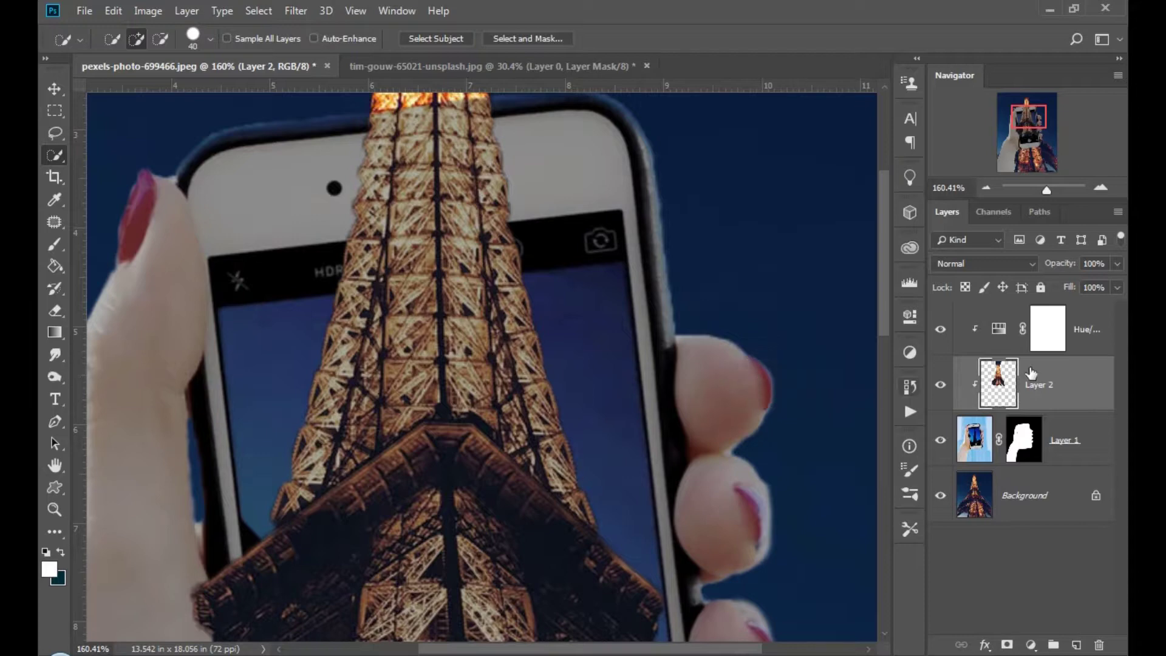
- Move the Hue/Saturation adjustment between Layer 1 and Layer 2, and release Layer 2 from the clipping mask
drag(1094, 337, 1032, 419)
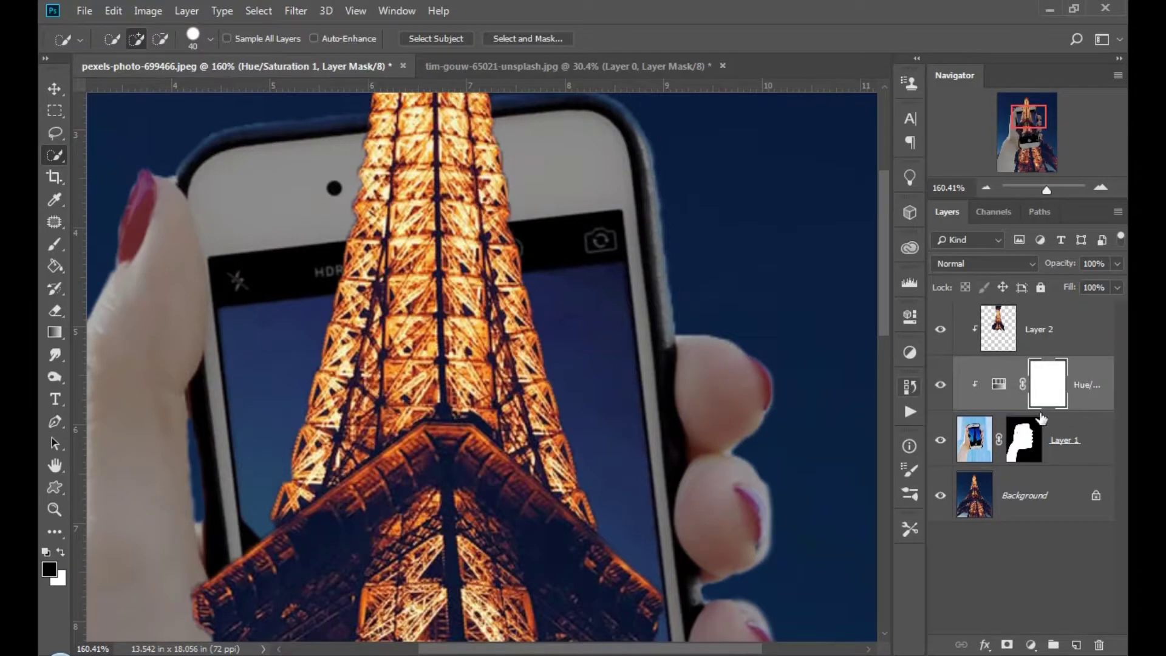
click(1063, 330)
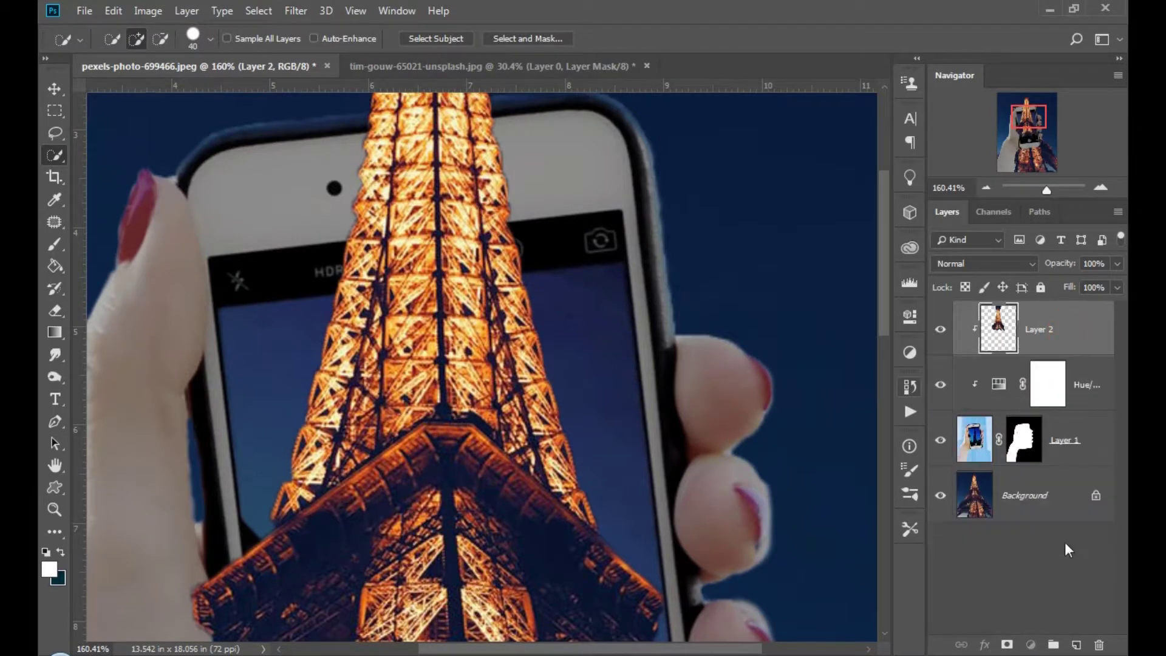
drag(1063, 325, 1020, 313)
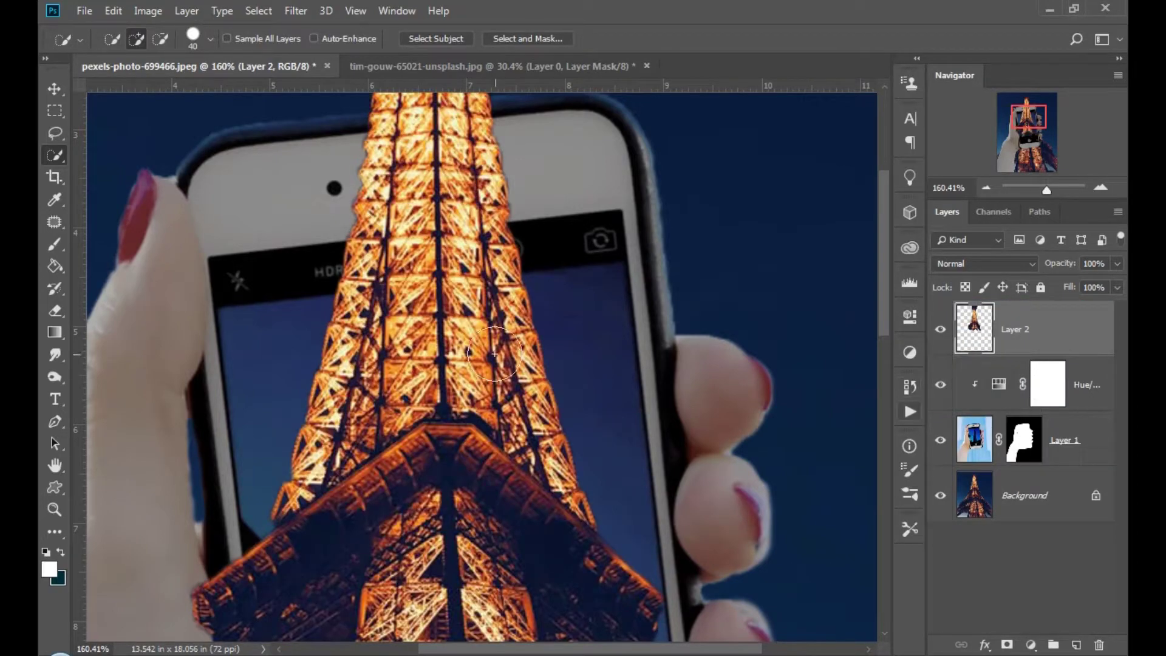
- Load the outline of Layer 2 as a selection and hide Layer 2 to expose the phone's screen
scroll(495, 354, down, 10)
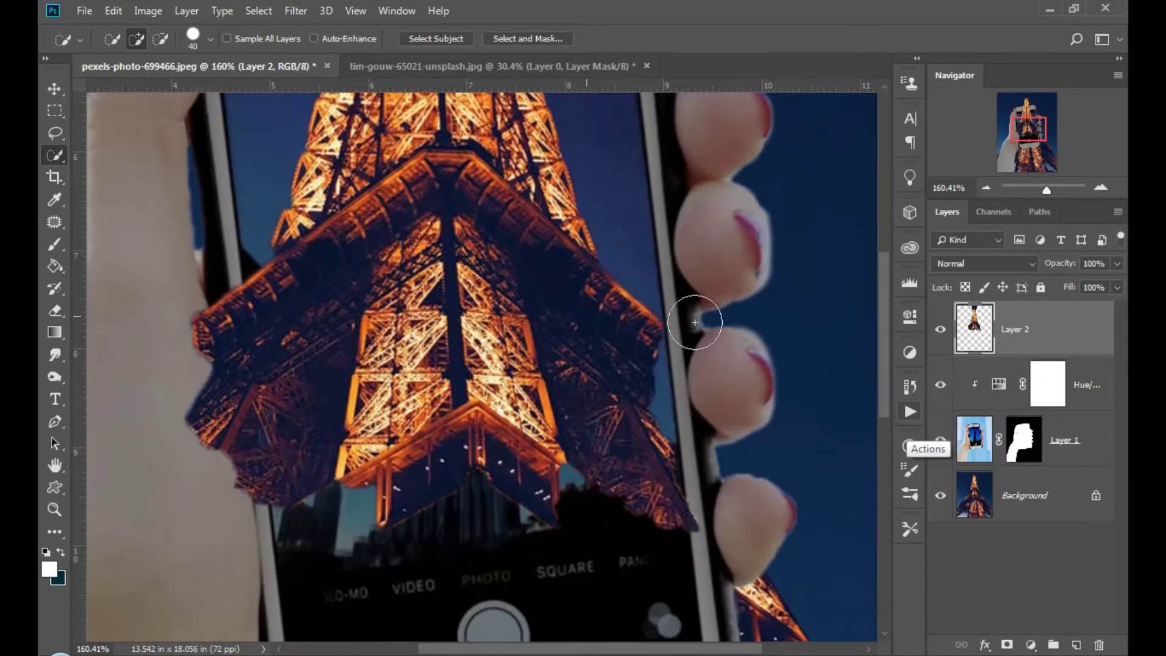
ctrl+click(974, 343)
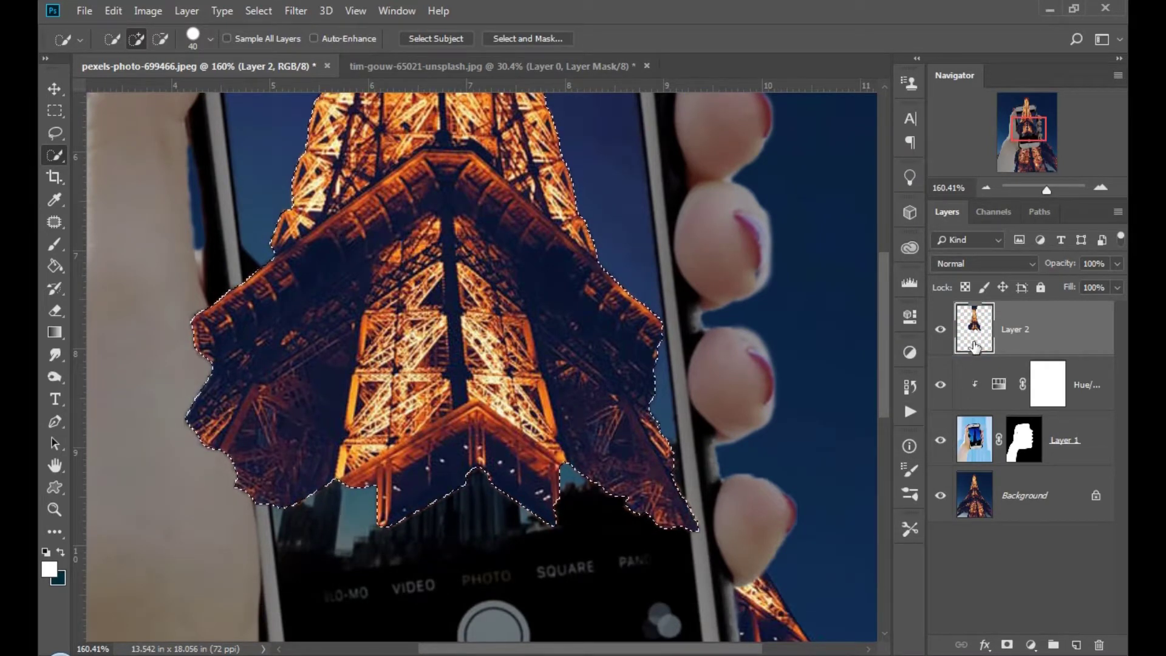
click(940, 329)
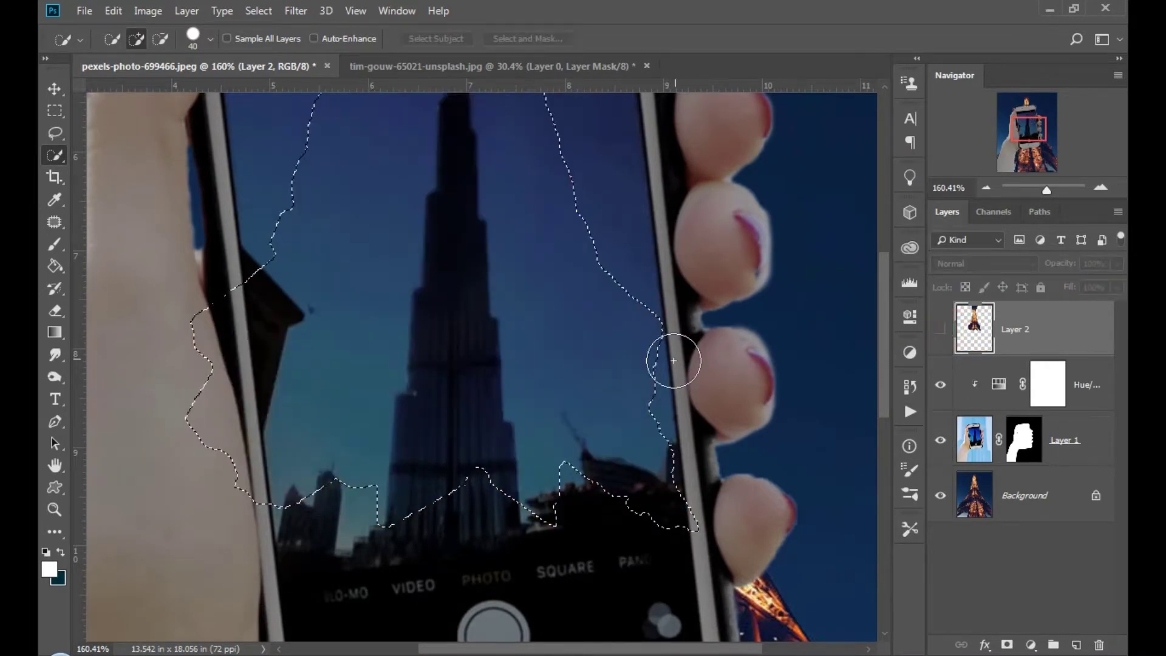
scroll(673, 361, up, 5)
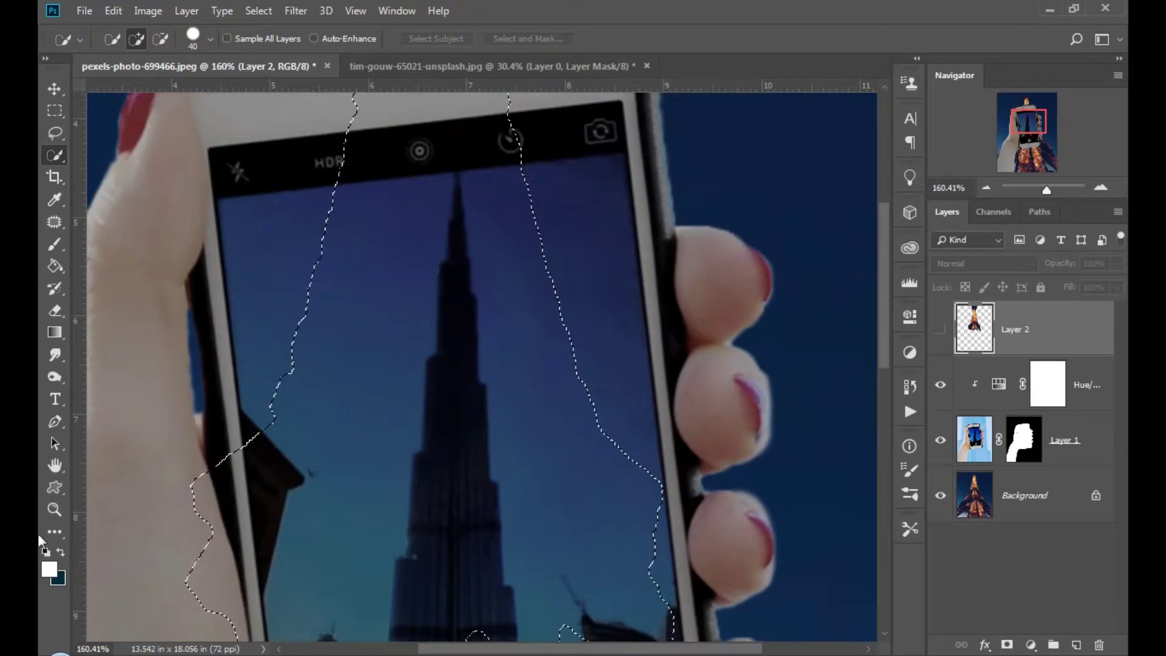
- Draw a closed four-corner Pen path around the photo area of the phone's screen and deselect the tower outline
click(54, 421)
click(223, 201)
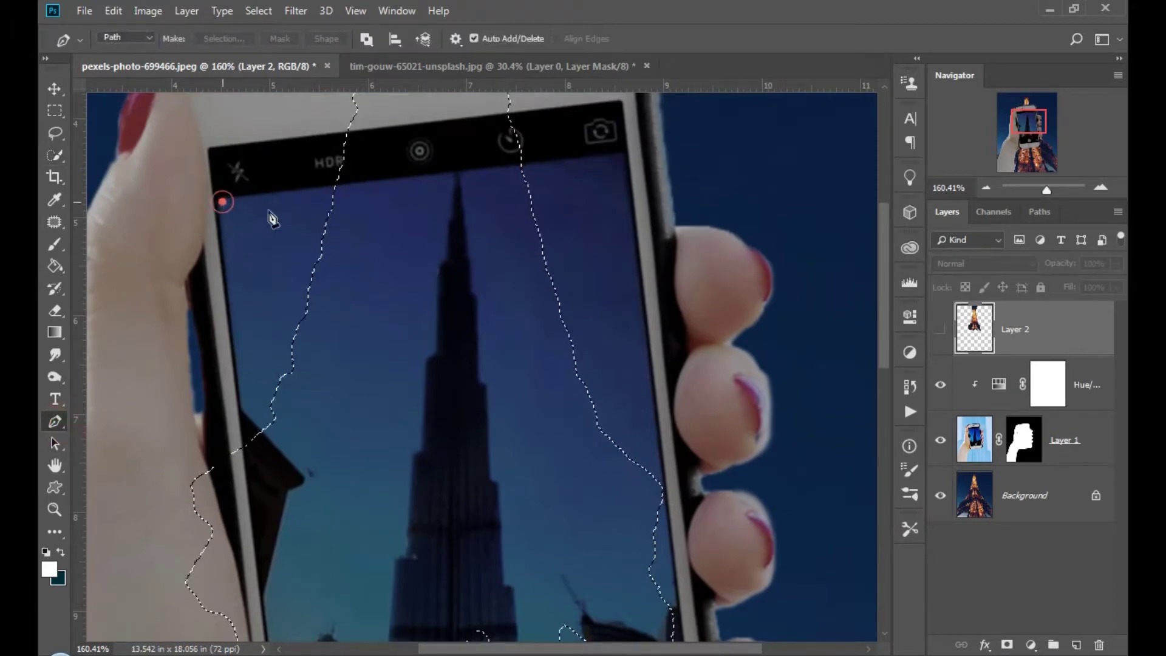
click(625, 159)
scroll(704, 417, down, 6)
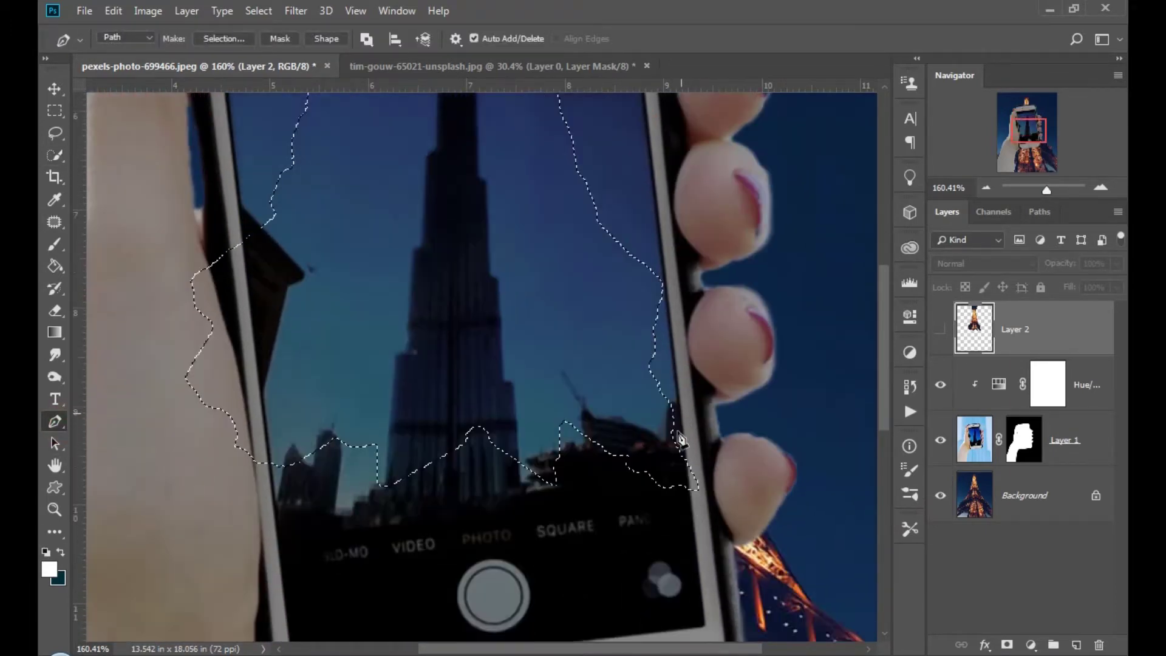
scroll(680, 438, down, 2)
click(685, 428)
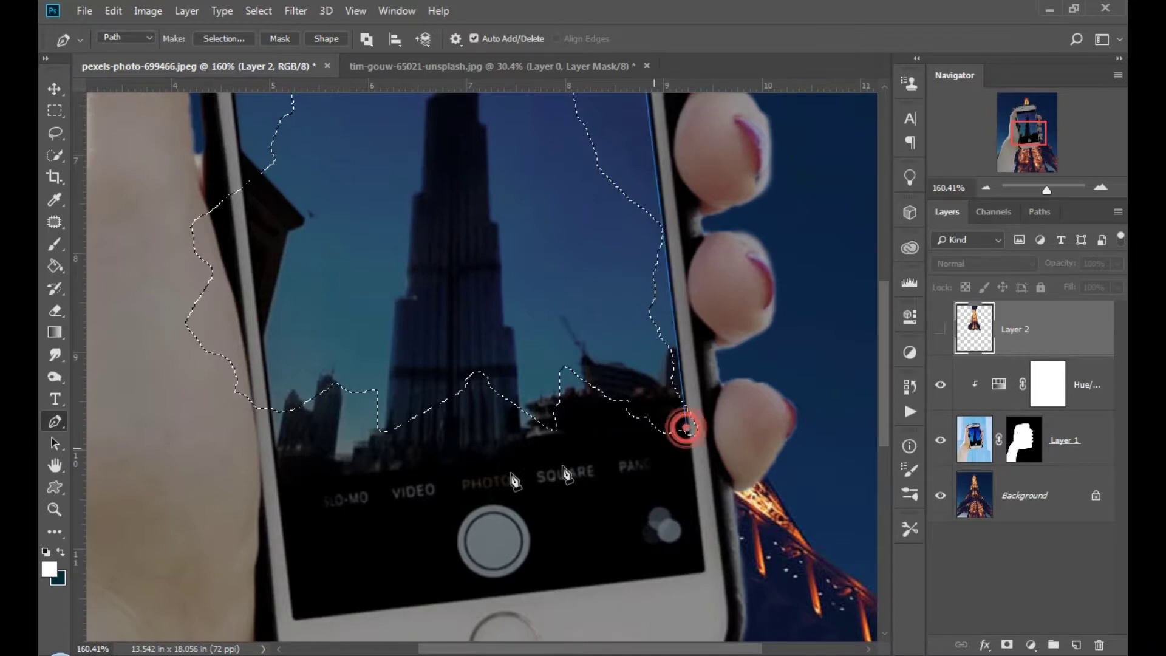
click(288, 478)
scroll(307, 399, up, 8)
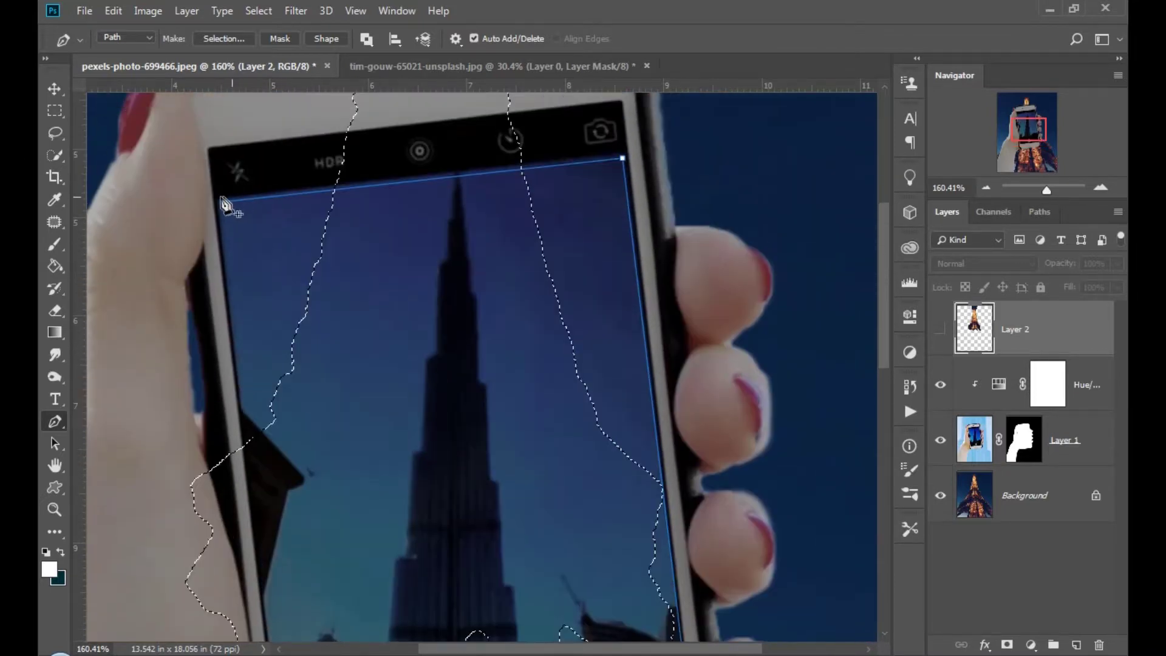
click(223, 202)
key(ctrl+d)
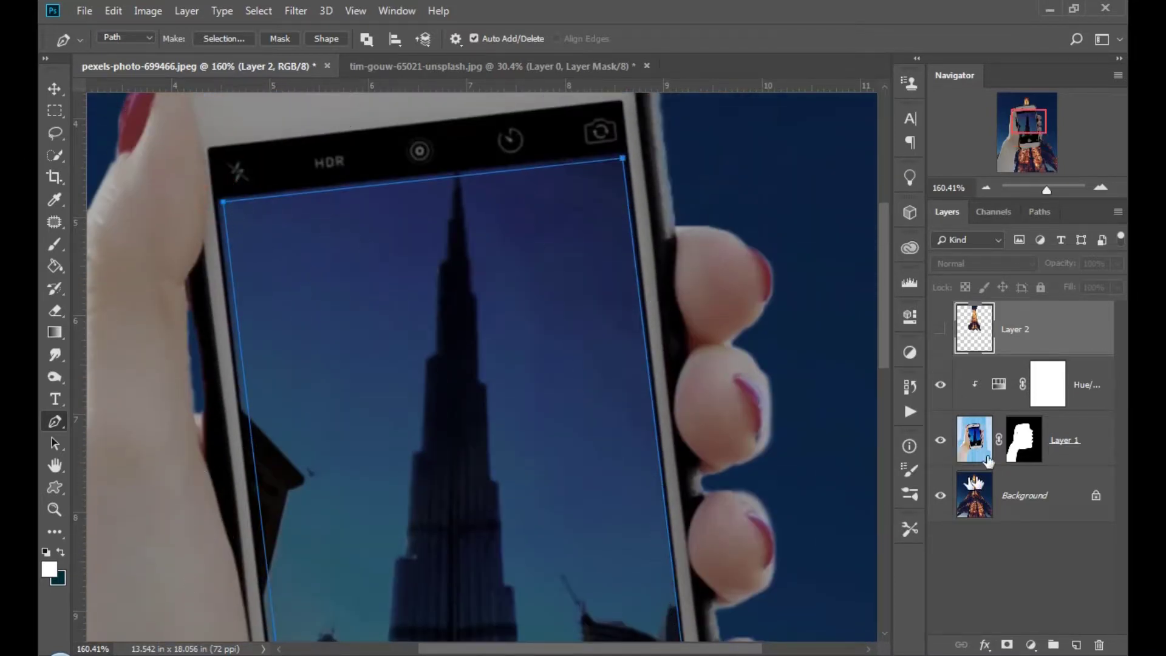
- Convert the screen path to a new selection with feather radius 0 and delete that area from Layer 1's image
click(982, 446)
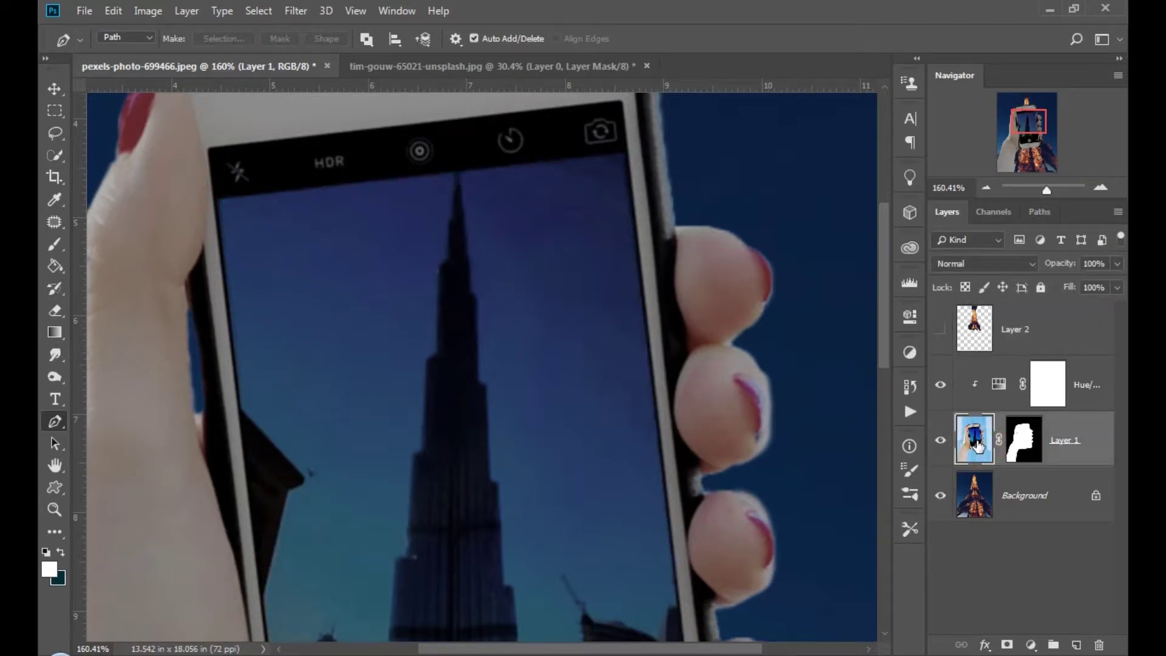
key(ctrl+z)
right_click(435, 337)
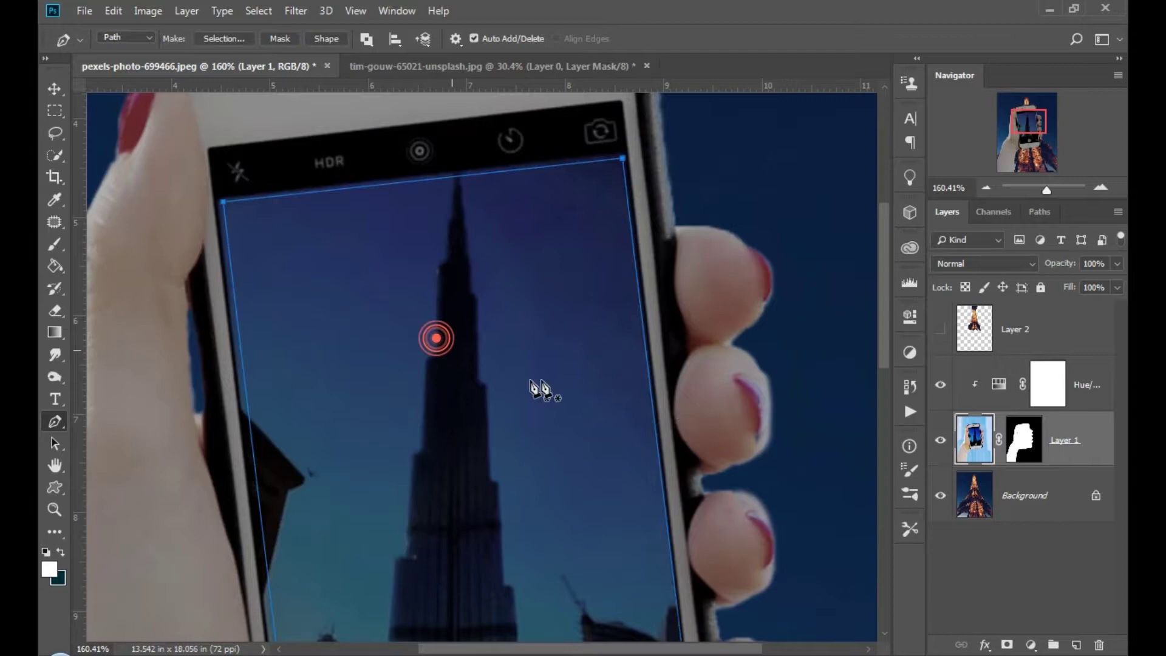
right_click(433, 317)
click(473, 388)
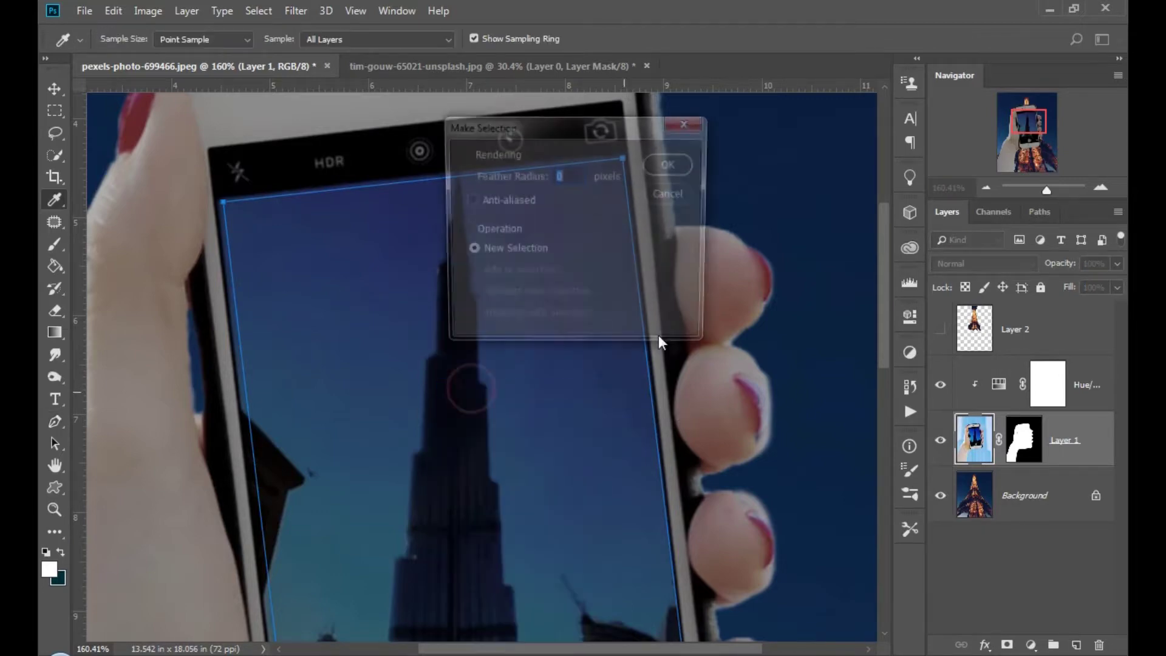
click(675, 163)
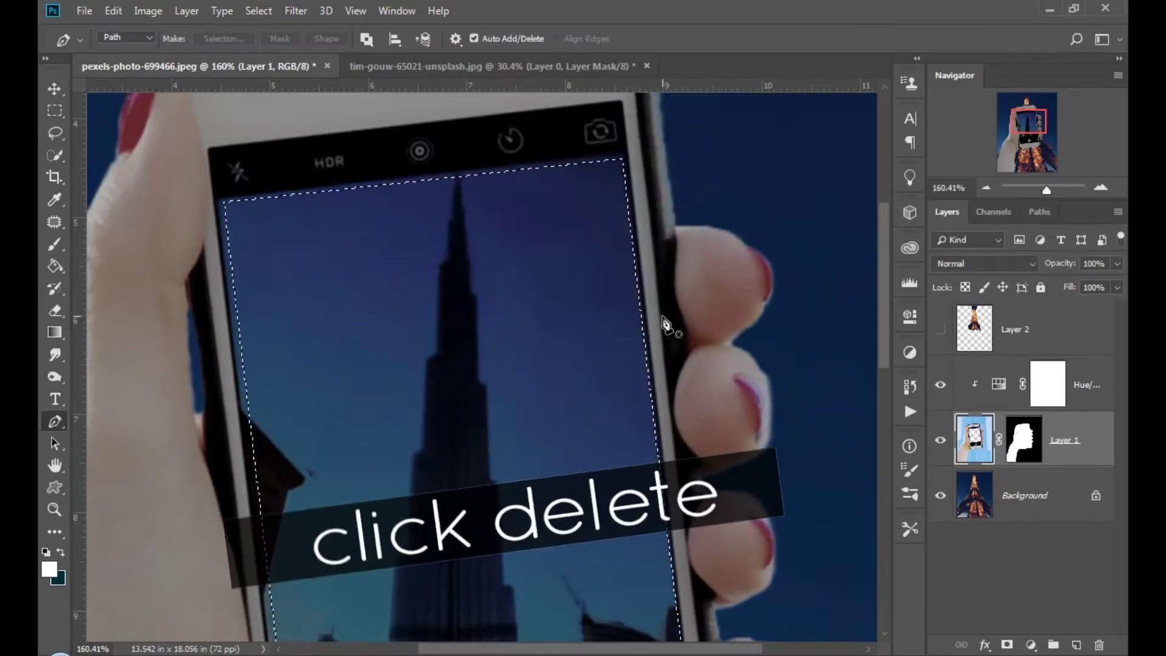
key(Delete)
scroll(704, 373, up, 5)
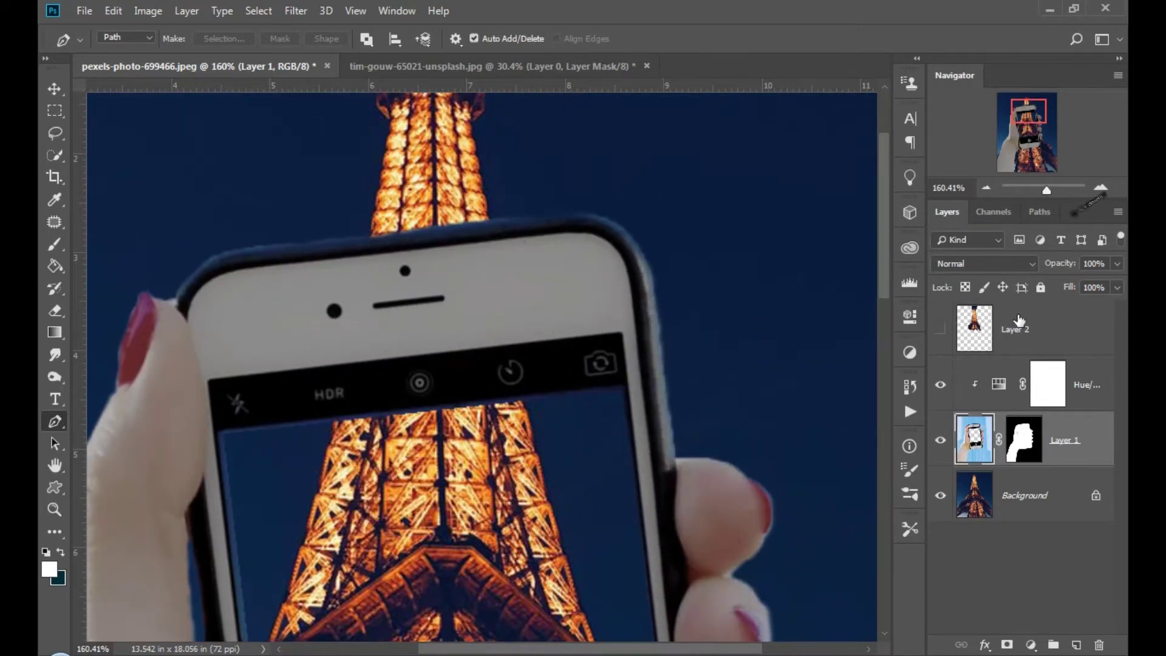
- Load Layer 2's tower outline as a selection and paint black inside it on Layer 1's mask over the phone's top with a size 50 brush
click(974, 331)
ctrl+click(975, 330)
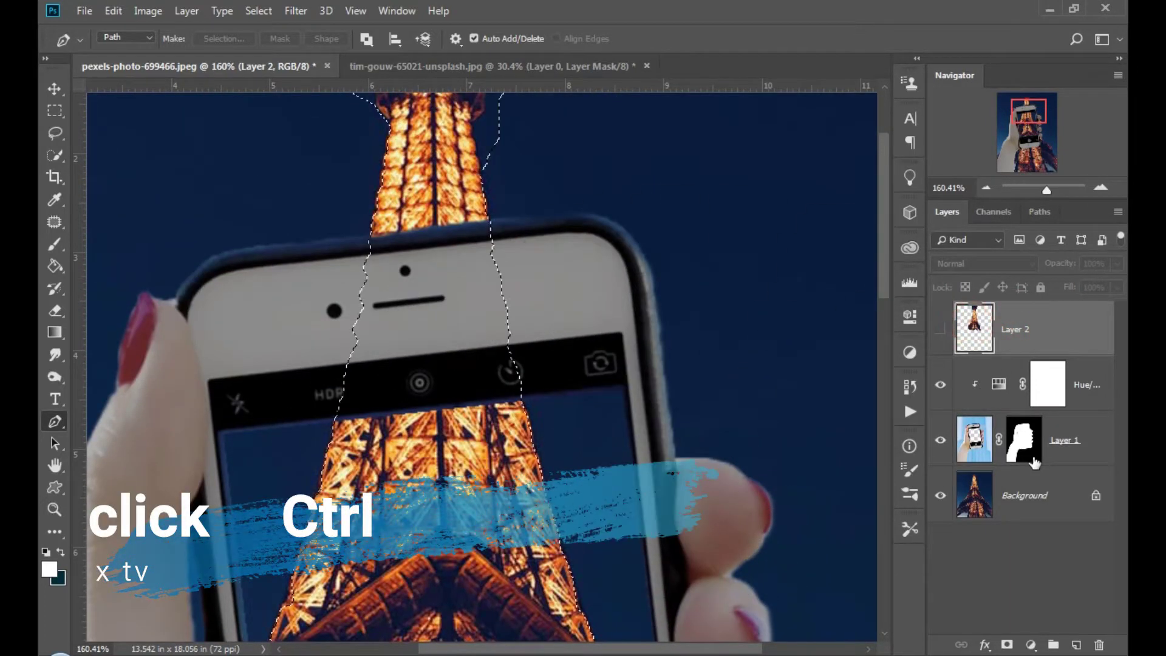
click(1023, 439)
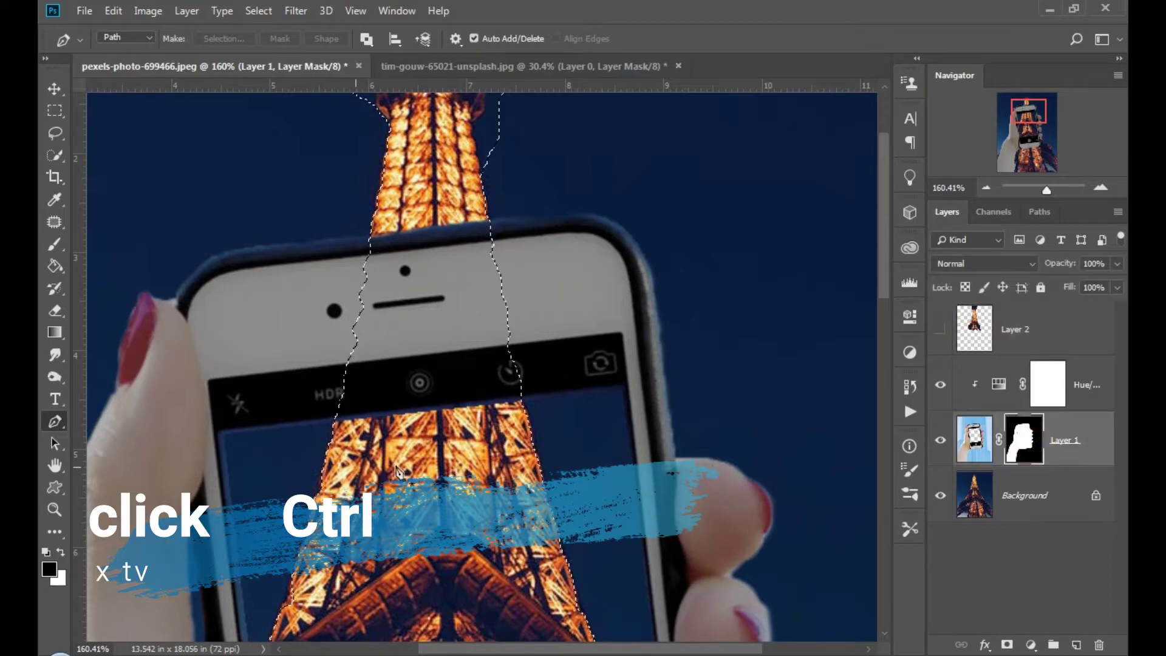
click(54, 243)
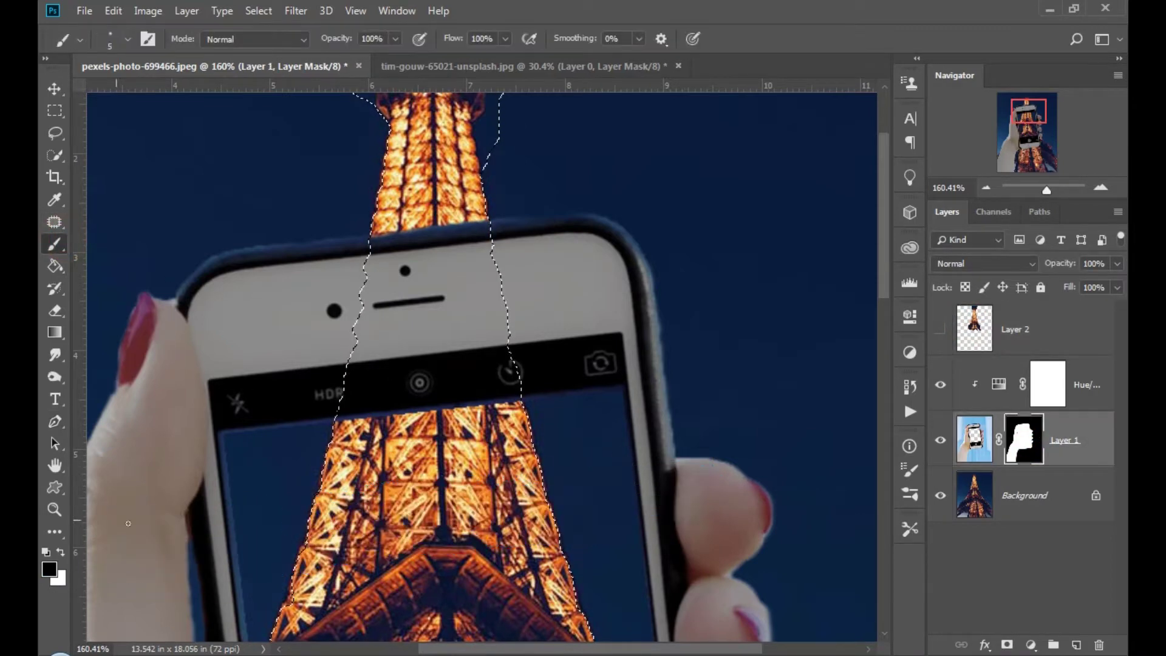
key(bracketright)
key(bracketright)
key(bracketright)
key(bracketright)
key(bracketright)
key(bracketright)
key(bracketright)
key(bracketright)
key(bracketright)
key(bracketright)
key(bracketright)
key(bracketright)
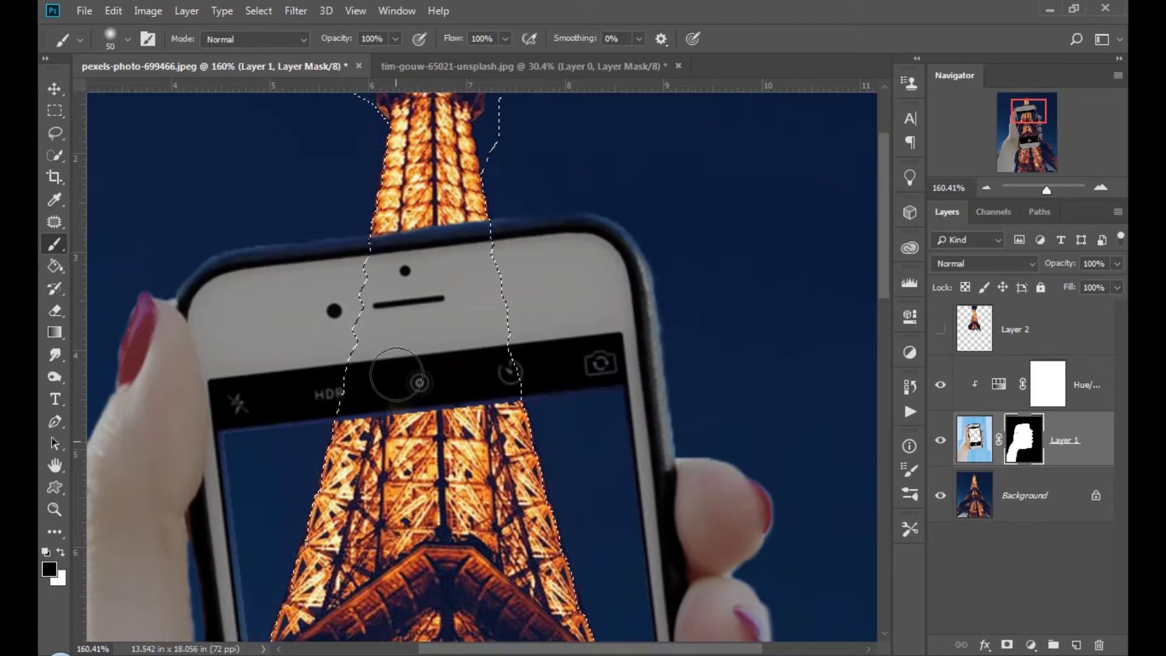
mouse_move(399, 375)
mouse_down()
mouse_move(419, 273)
mouse_move(418, 420)
mouse_move(488, 419)
mouse_up()
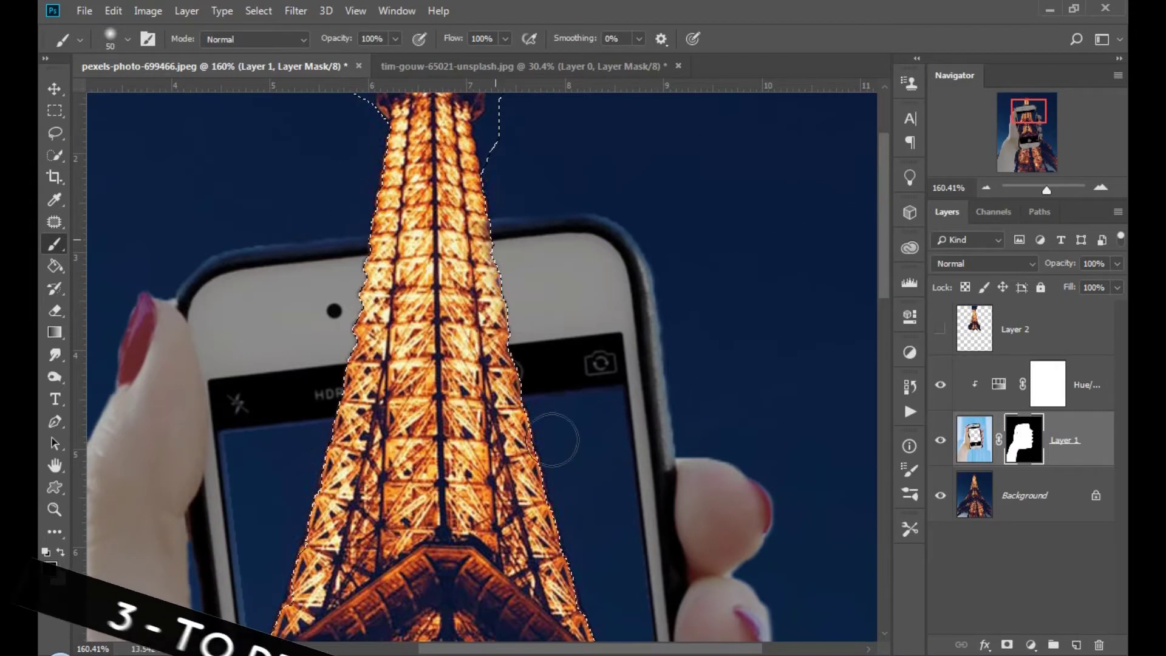
- Deselect the tower outline and paint black along the tower's edges over the phone on Layer 1's mask with a size 10 brush
key(ctrl+d)
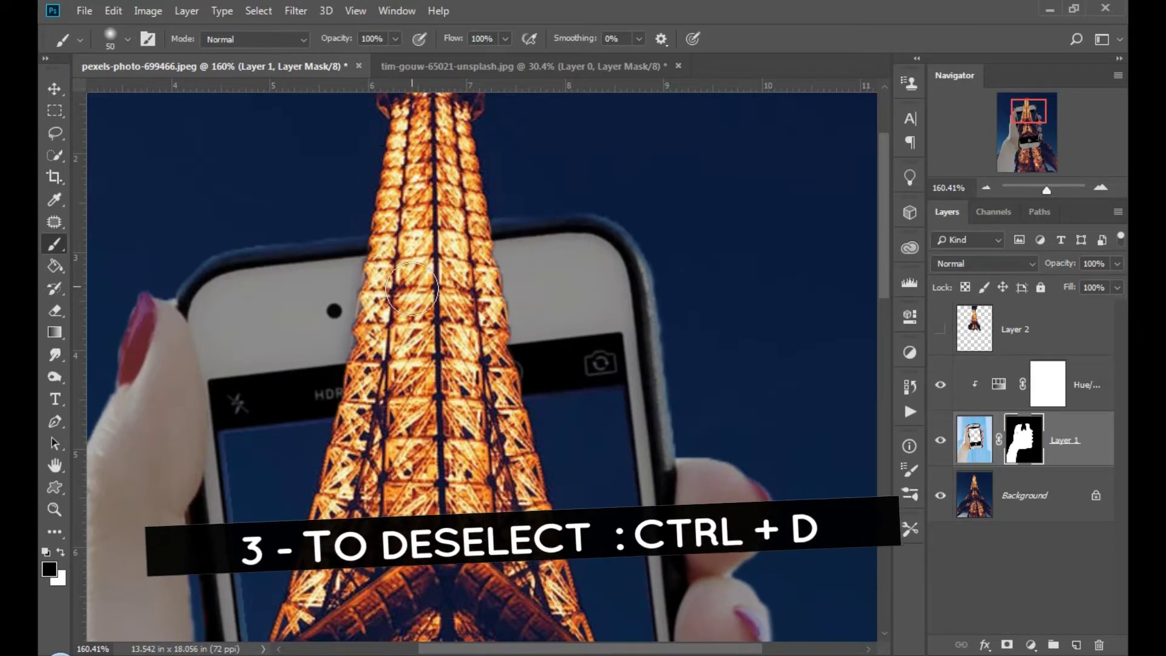
key(bracketleft)
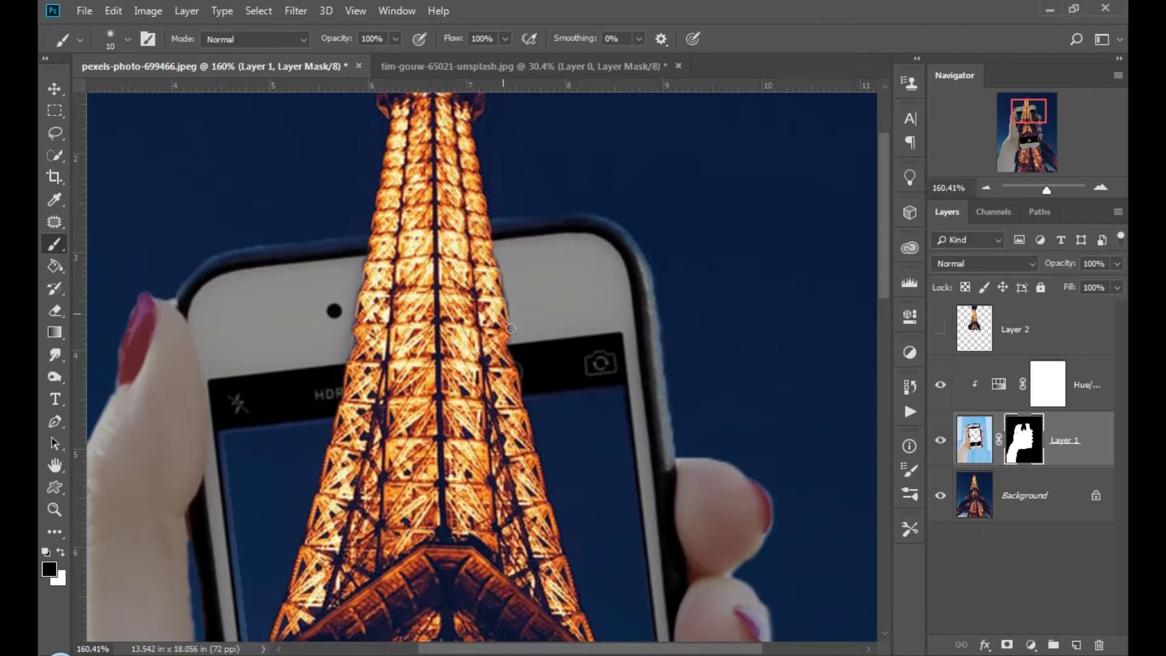
key(ctrl+z)
drag(505, 338, 523, 395)
drag(357, 346, 363, 305)
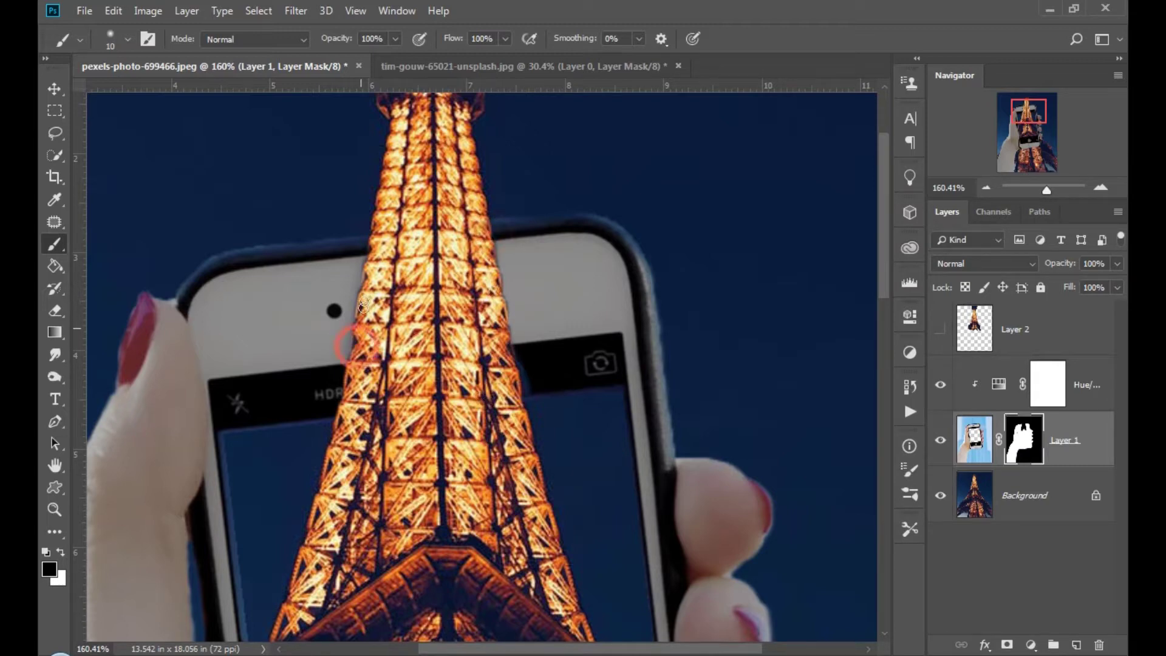
scroll(528, 347, down, 3)
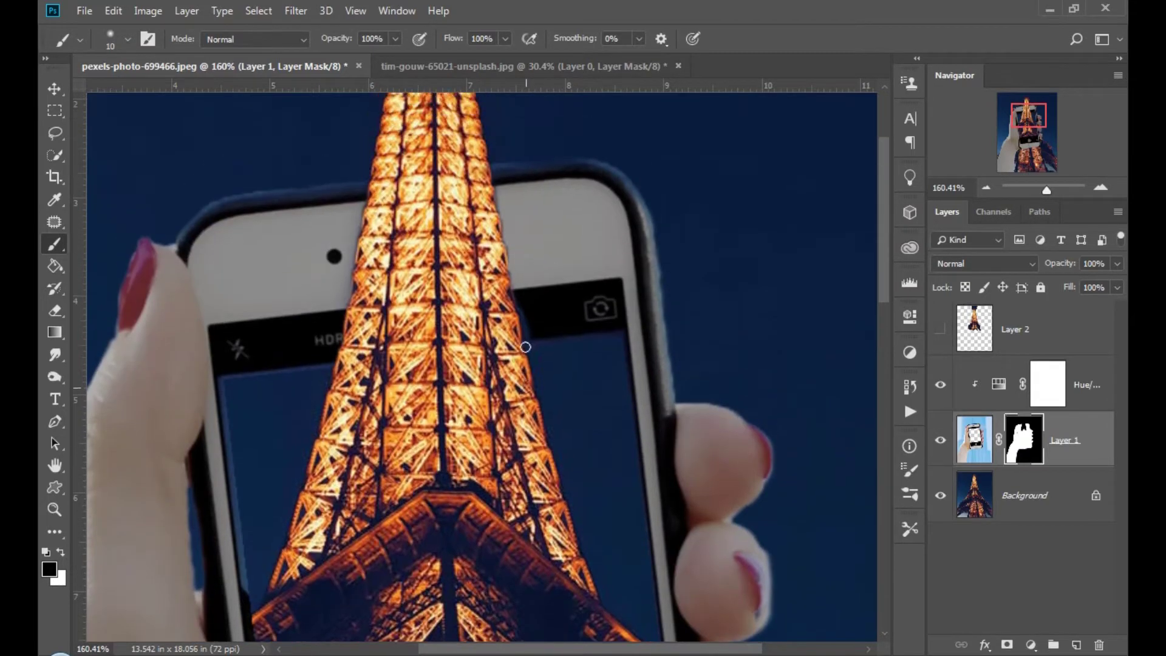
mouse_move(531, 281)
mouse_down()
mouse_move(533, 300)
mouse_move(526, 268)
mouse_move(529, 285)
mouse_up()
click(61, 551)
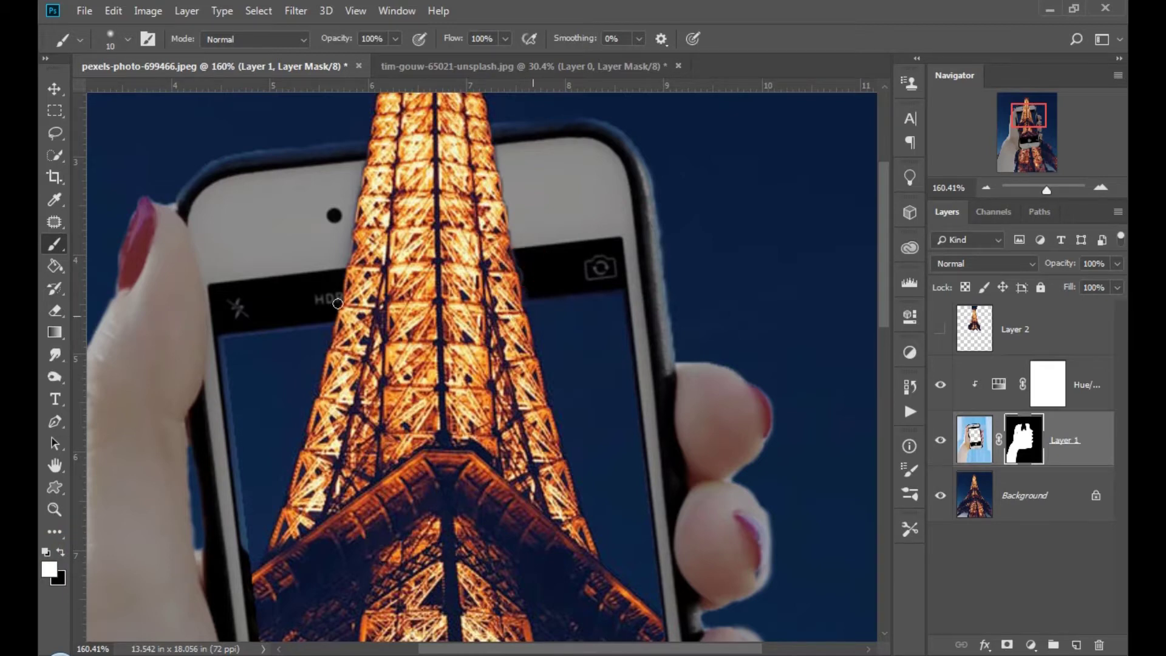
- Stamp all visible layers into a new merged layer and place it at the top of the layer stack, above Layer 2
click(54, 509)
click(514, 38)
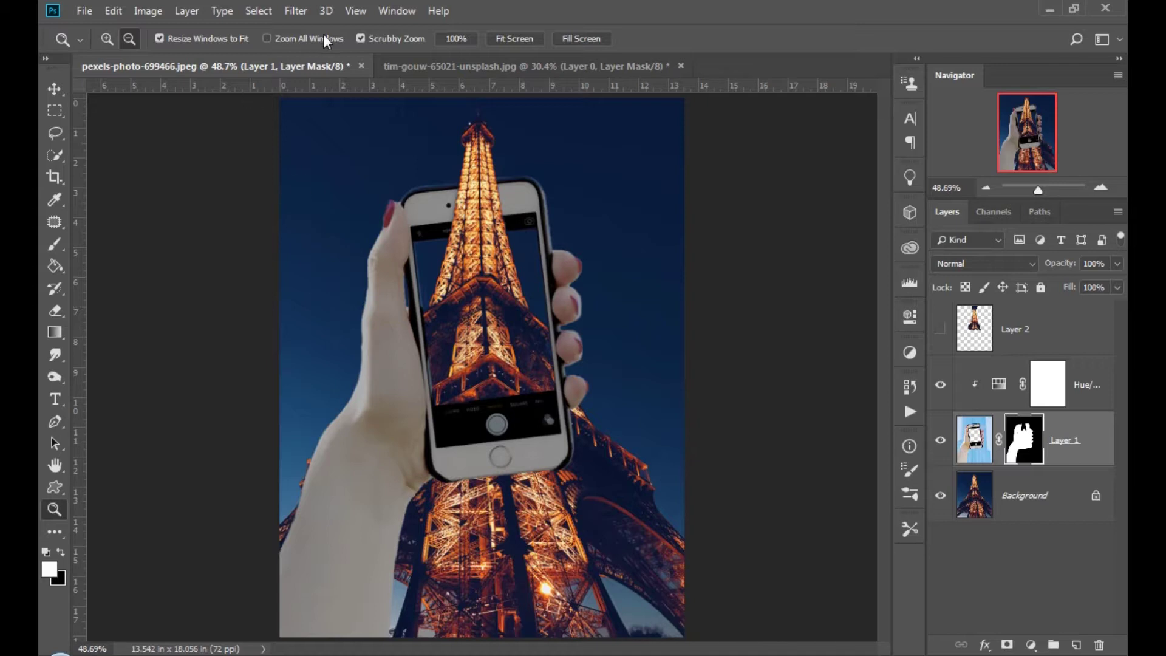
click(1056, 329)
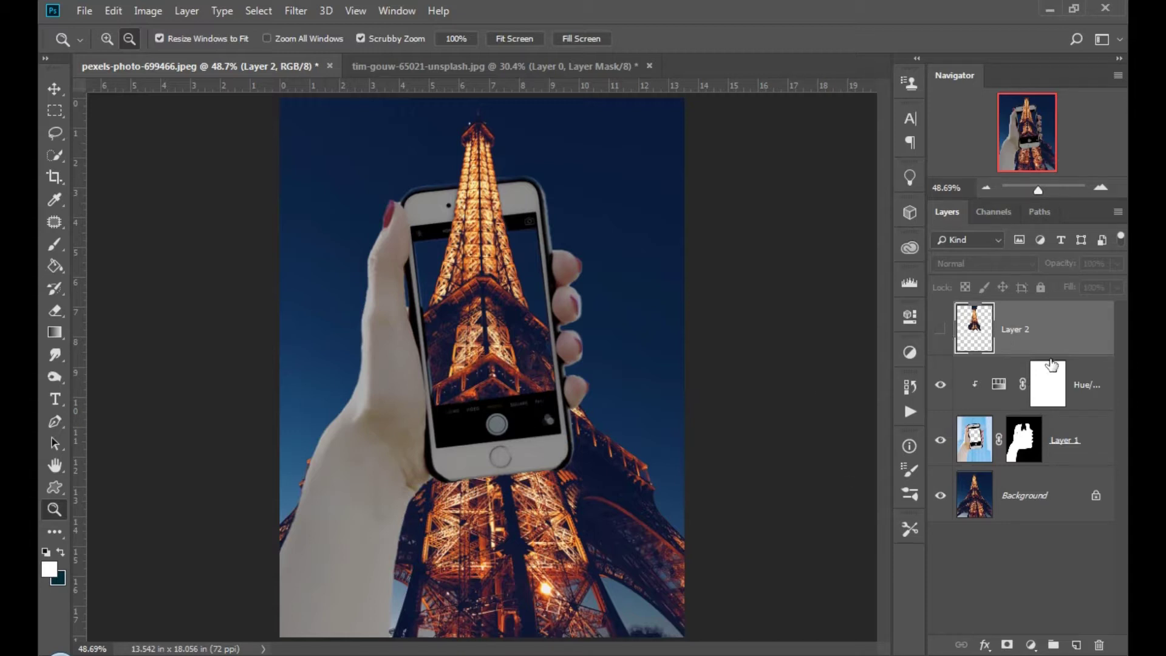
click(1080, 457)
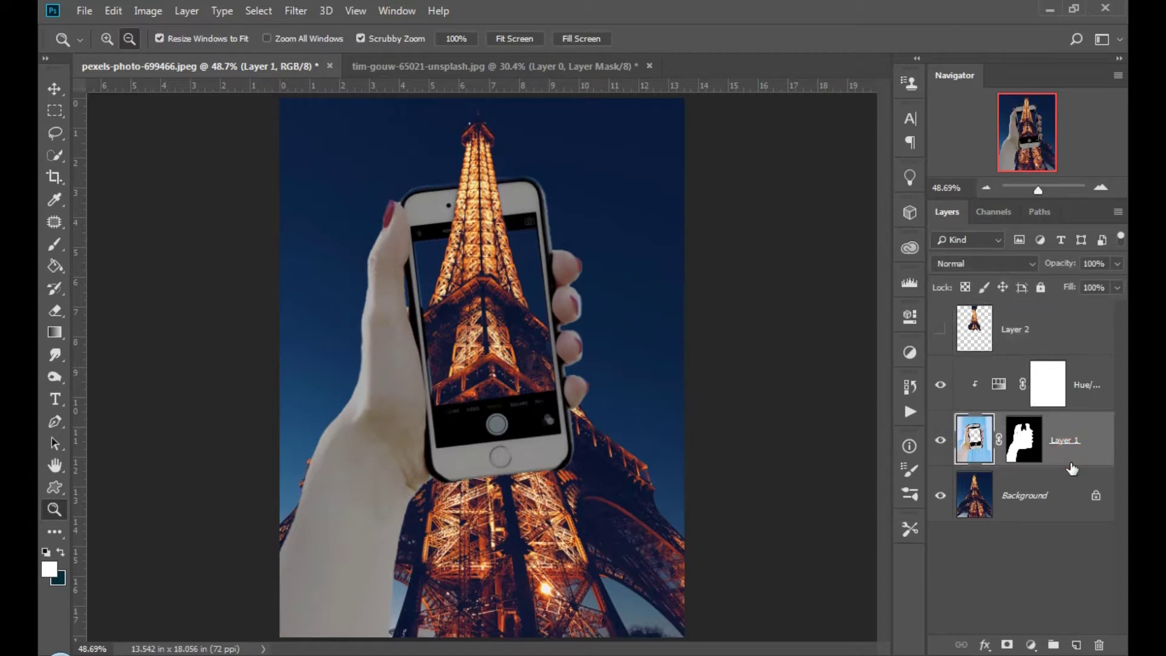
key(ctrl+shift+alt+e)
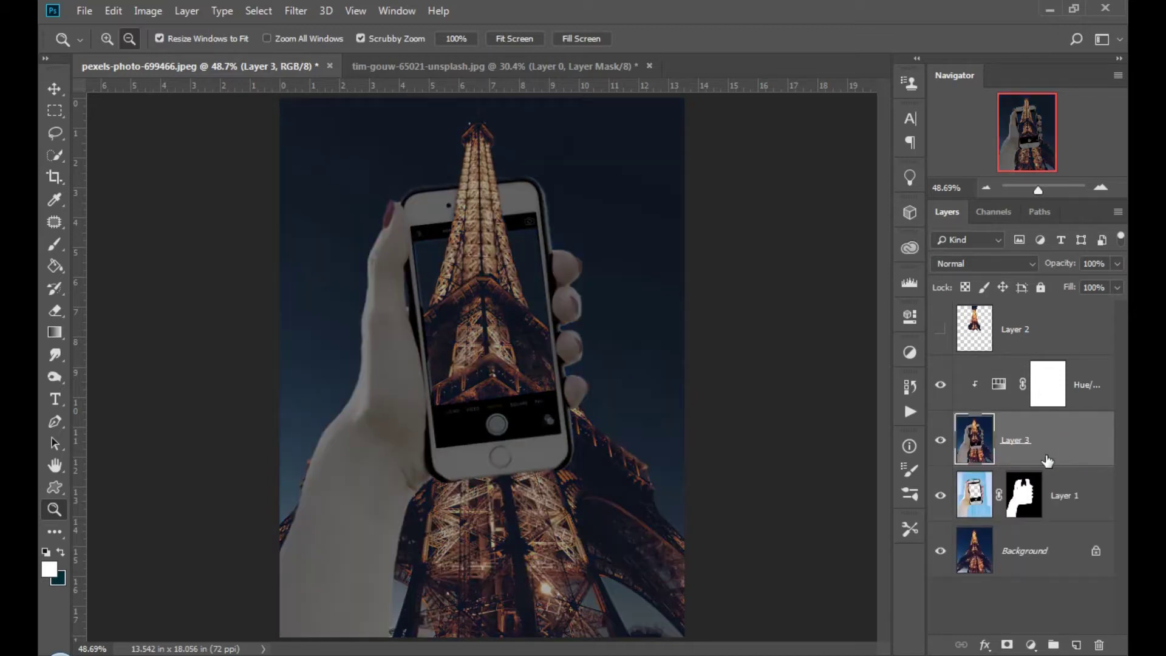
drag(1047, 460, 974, 333)
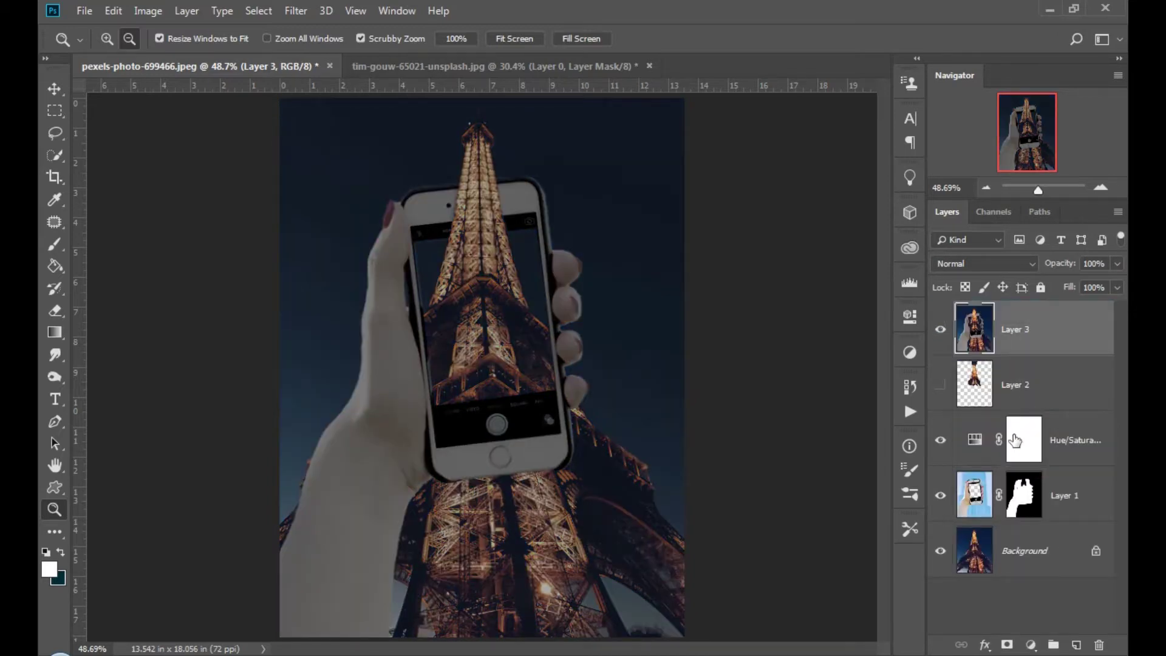
click(942, 331)
click(941, 331)
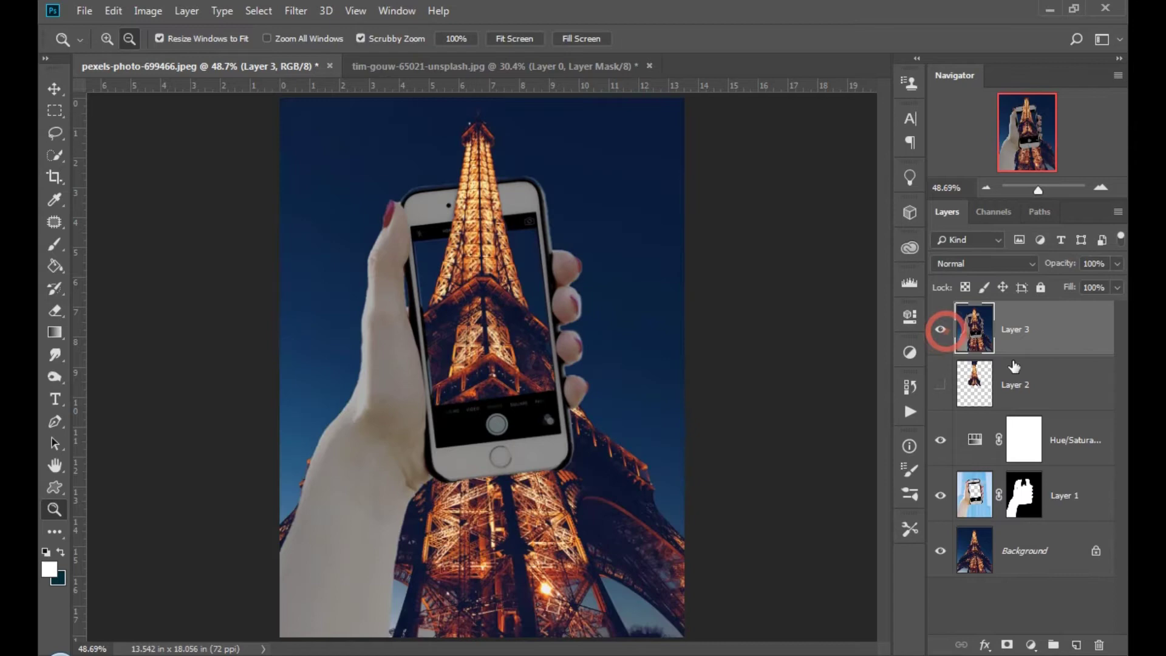
click(940, 330)
click(940, 329)
- Add a Color Lookup adjustment layer above Layer 3 and apply the Fuji REALA 500D Kodak 2393 3DLUT file
click(1031, 644)
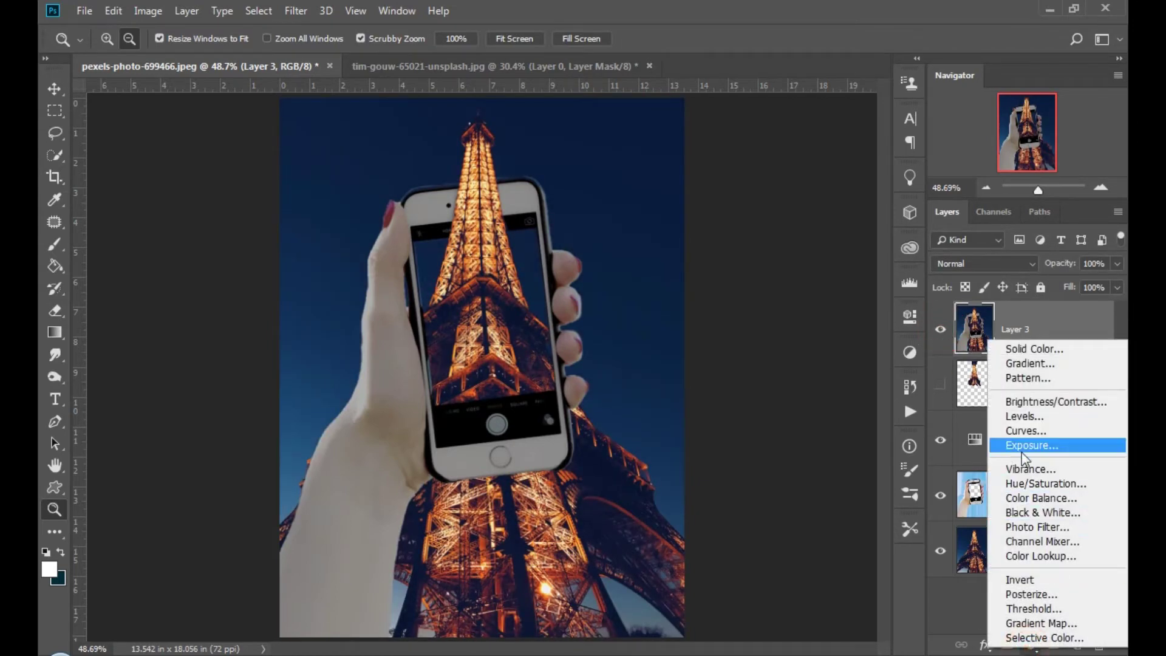
click(1033, 556)
click(824, 367)
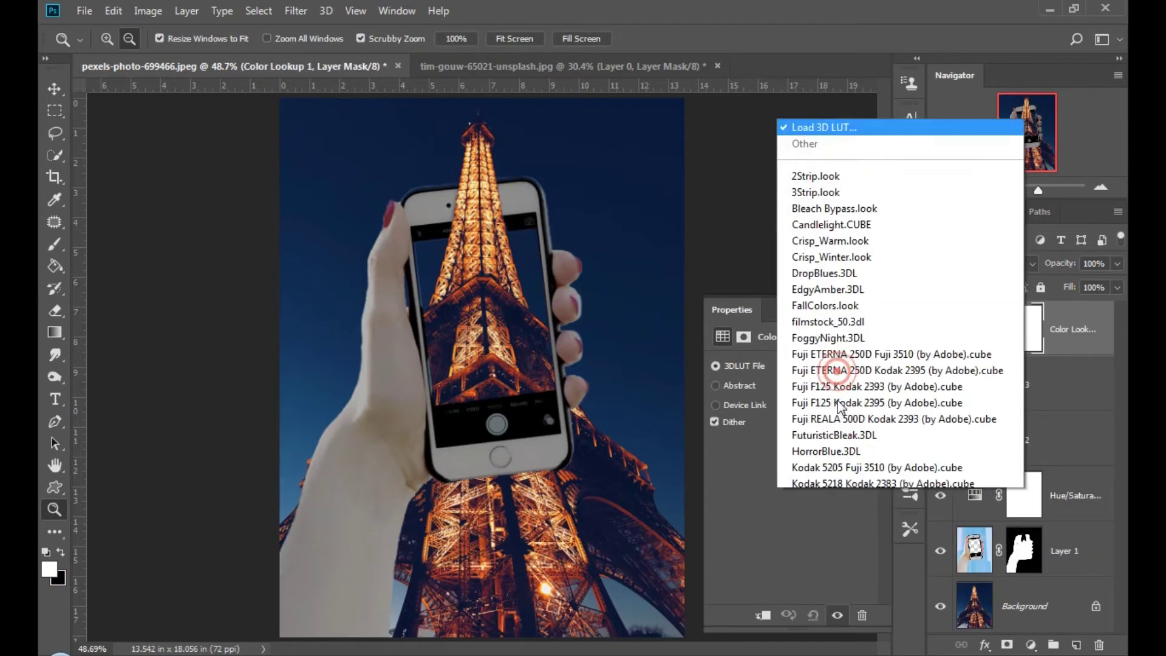
click(836, 300)
- Preview the Color Lookup layer's 3DLUT looks one after another, from Fuji F125 Kodak 2395 back to 2Strip.look
key(Up)
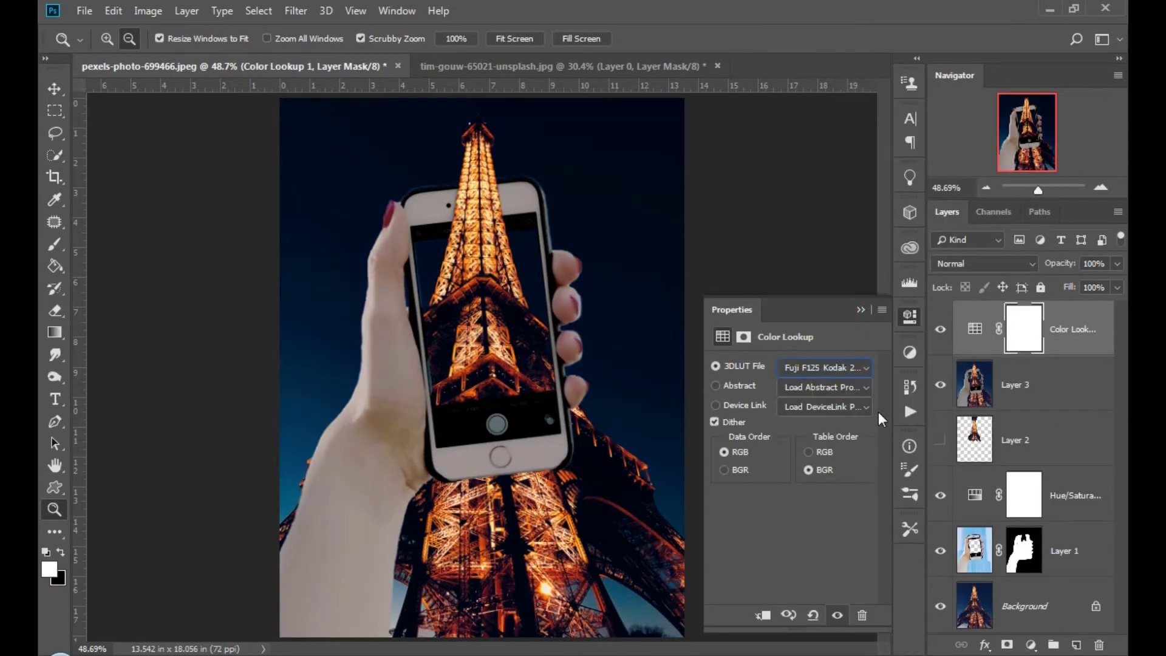
key(Up)
key(Up)
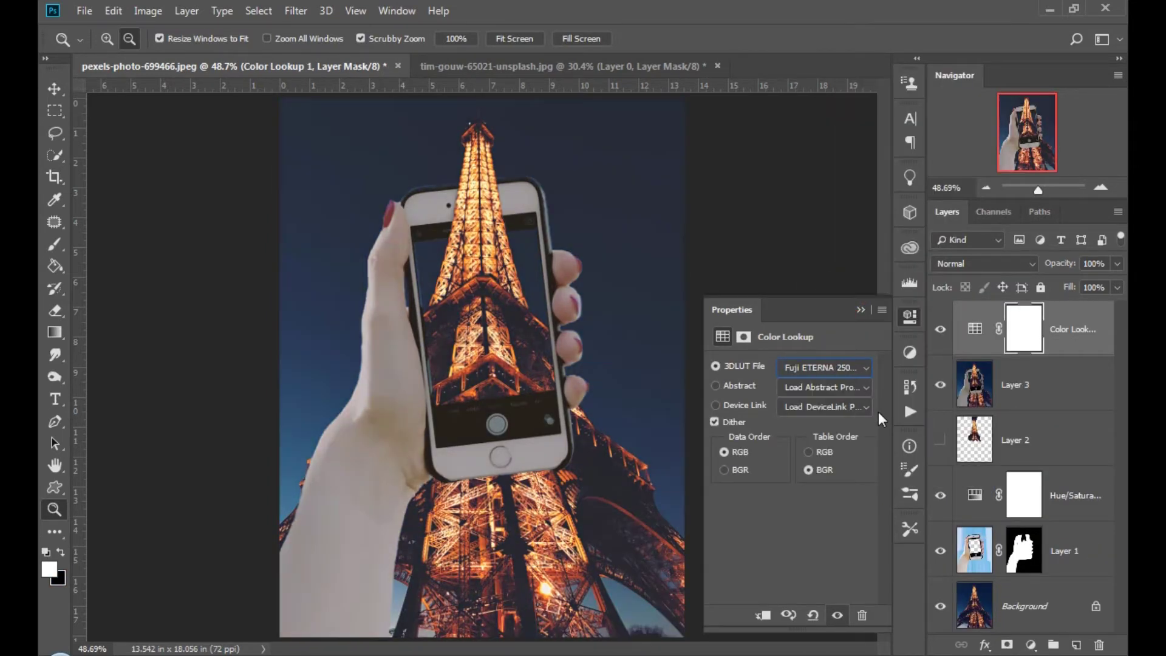
key(Up)
key(Up)
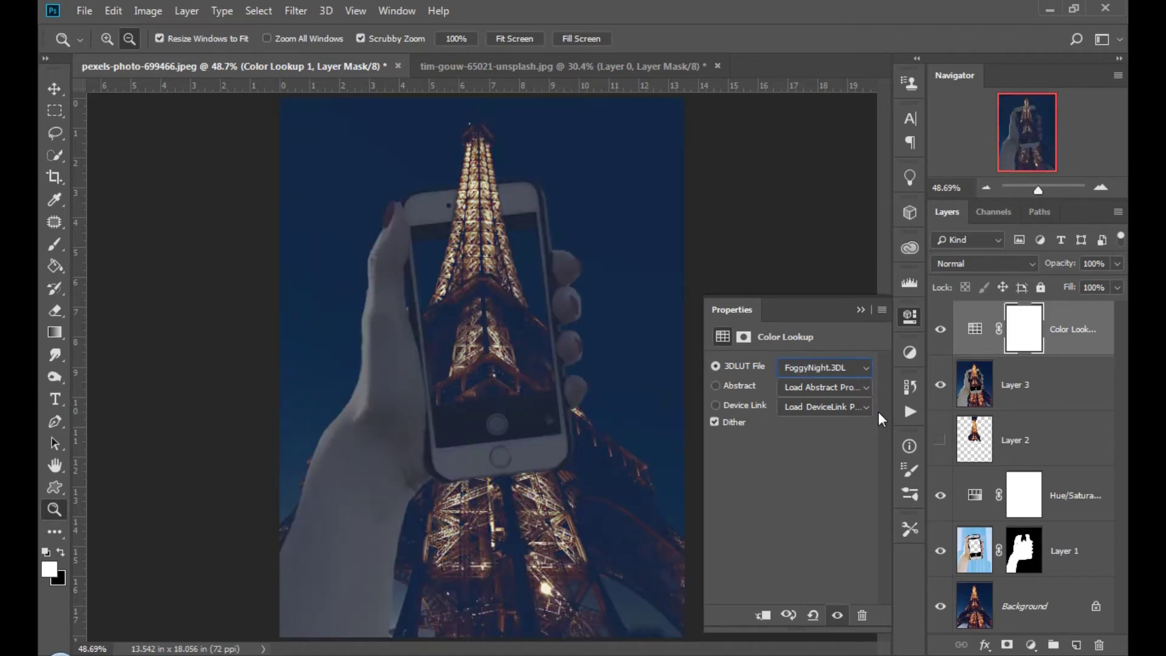
key(Up)
key(Up)
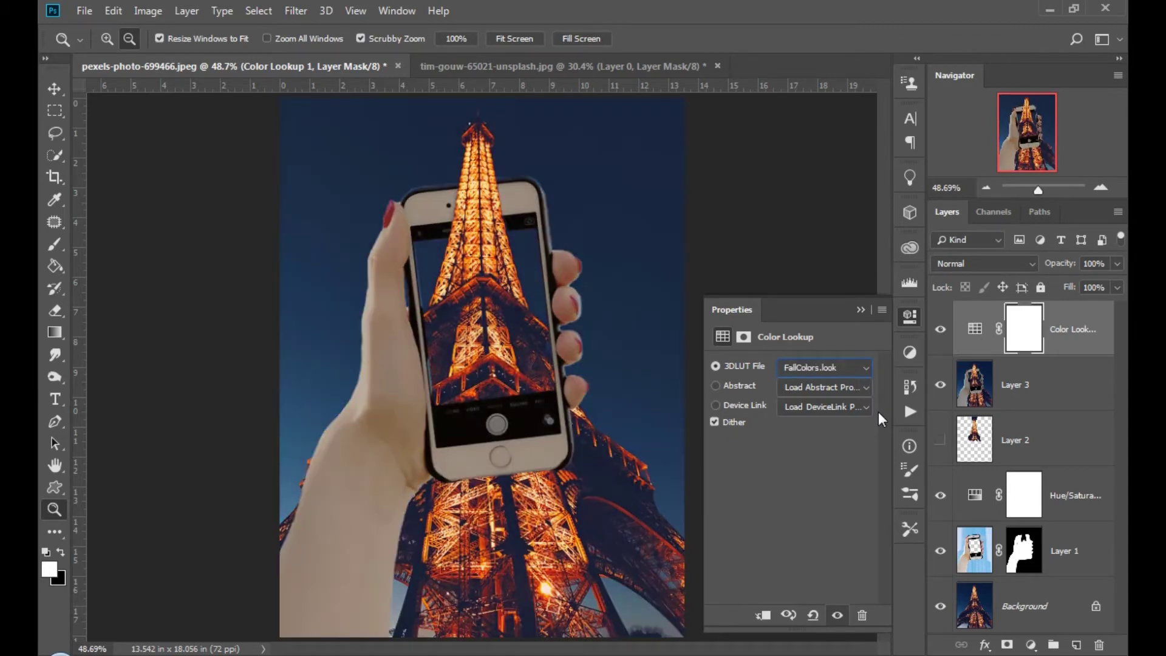
key(Up)
key(Up)
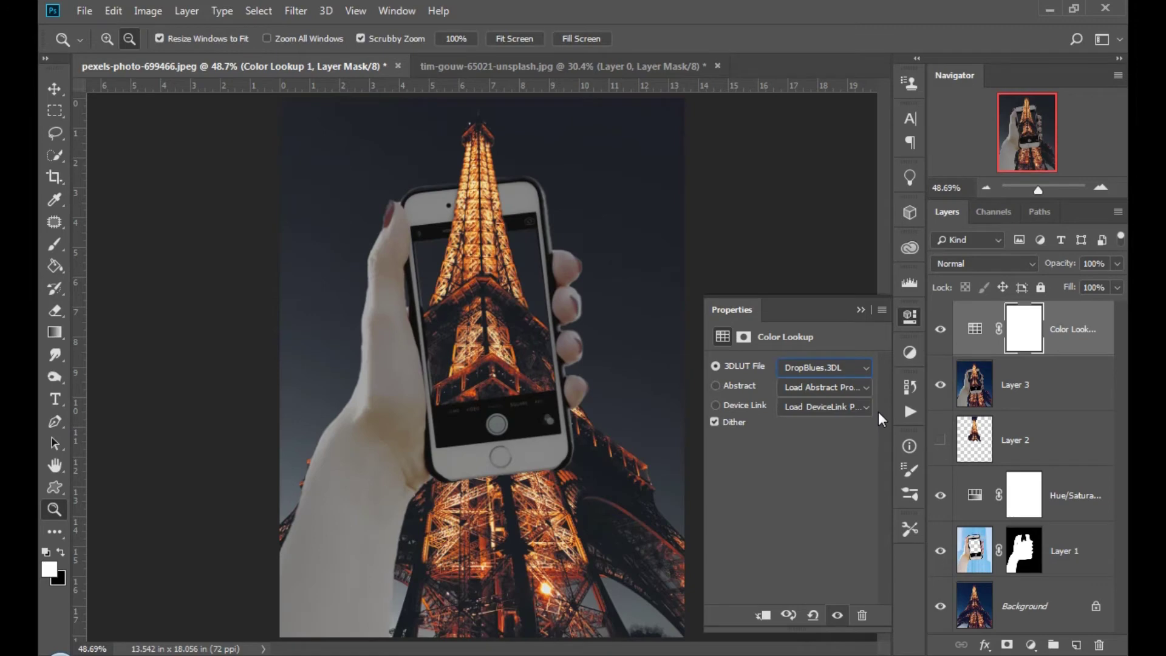
key(Up)
key(Up)
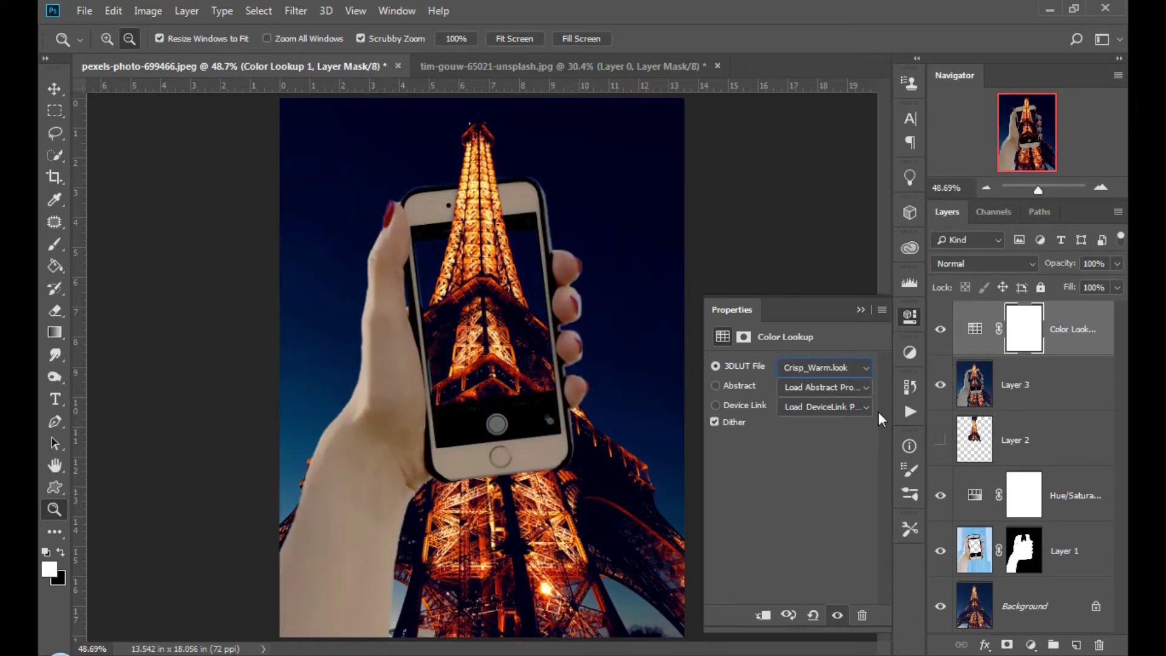
key(Up)
key(Up)
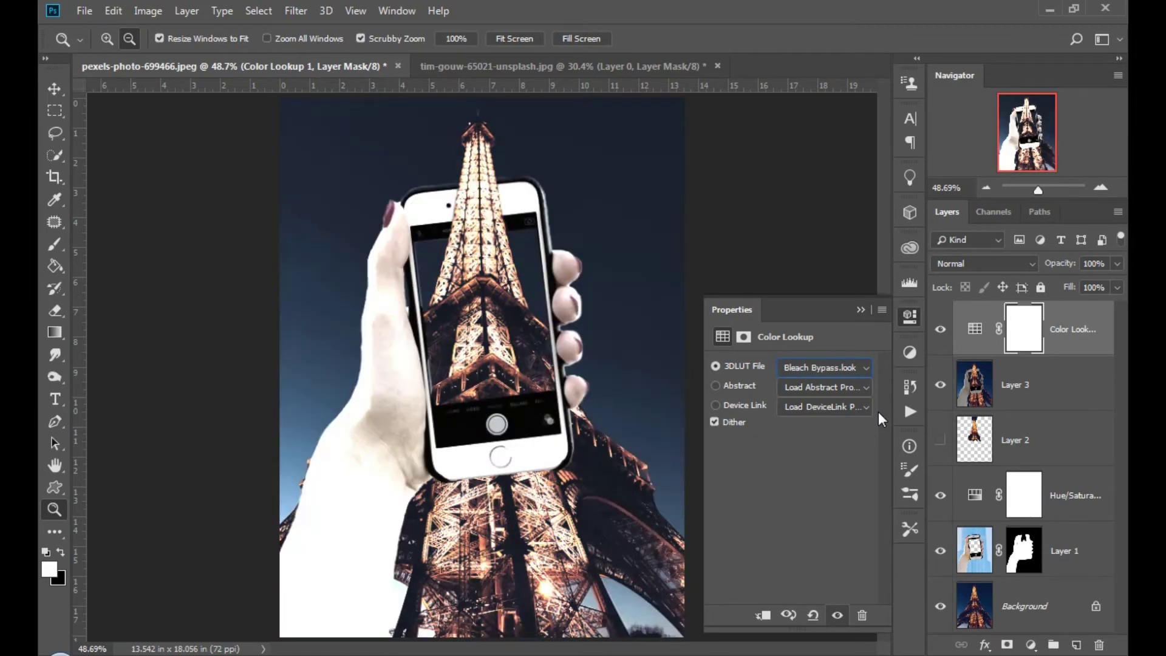
key(Up)
key(Up)
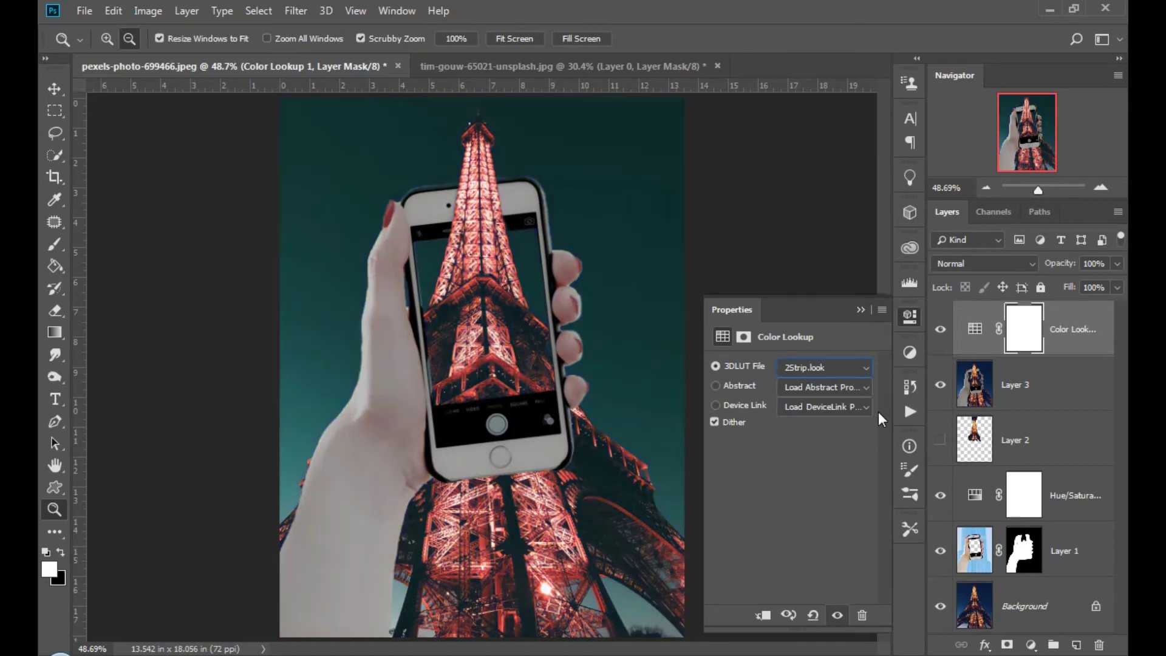
key(Up)
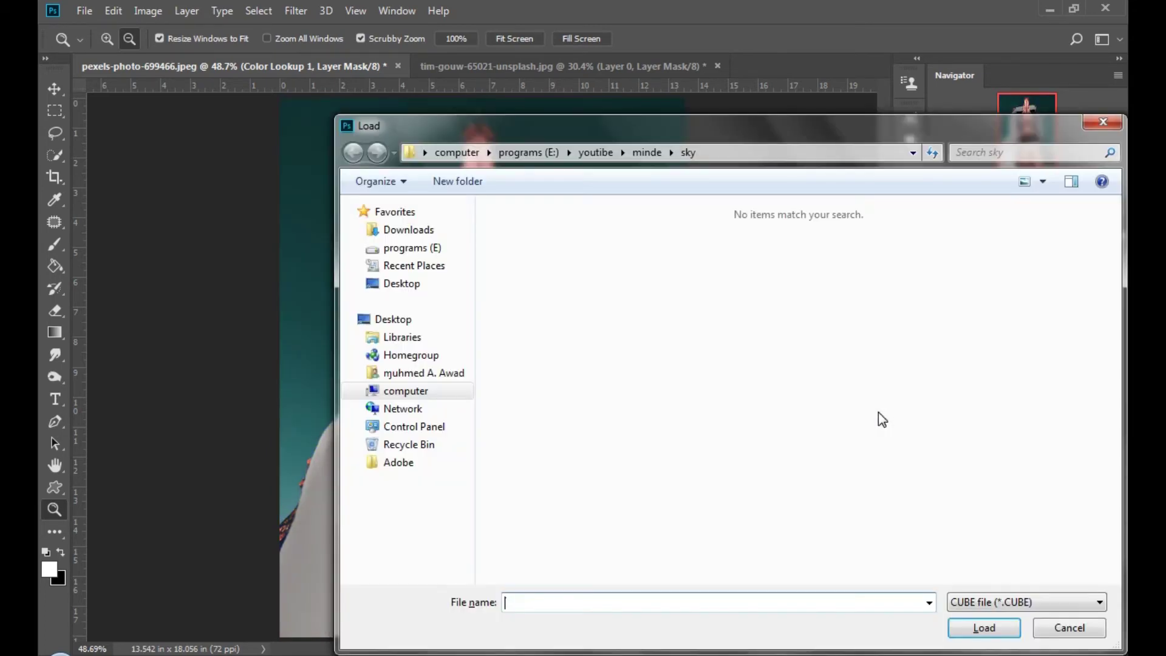
click(1104, 124)
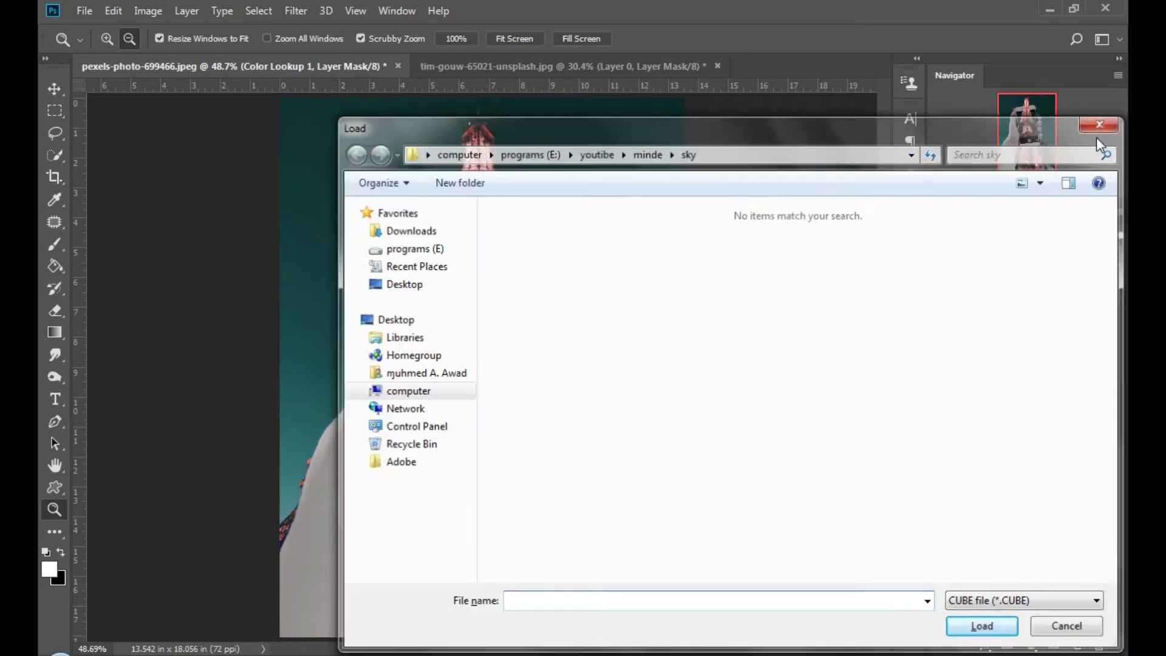
- Set the Color Lookup layer's 3DLUT file to DropBlues.3DL and lower the layer's opacity to 66%
click(834, 368)
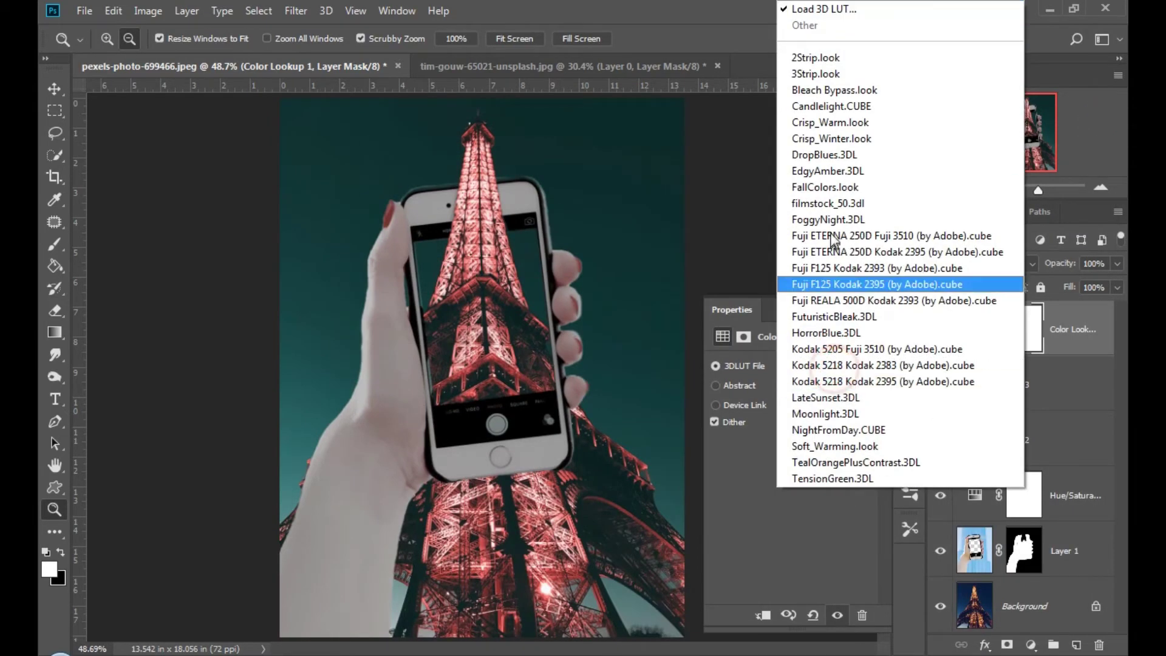
click(821, 88)
key(Down)
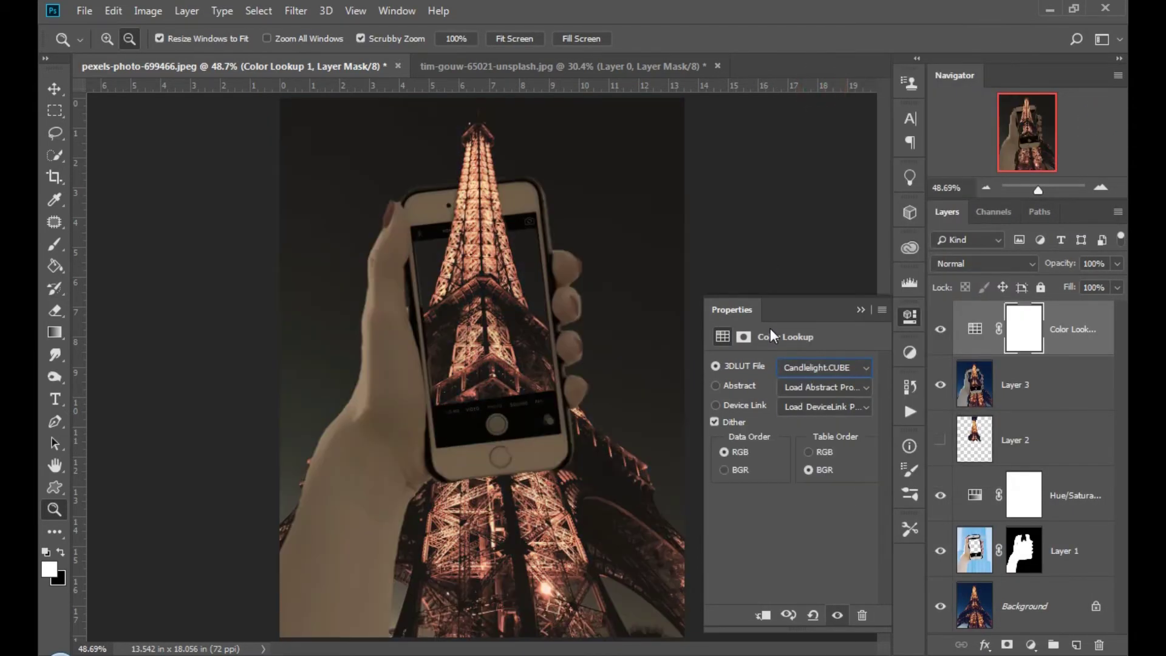
key(Down)
key(Down)
key(Down)
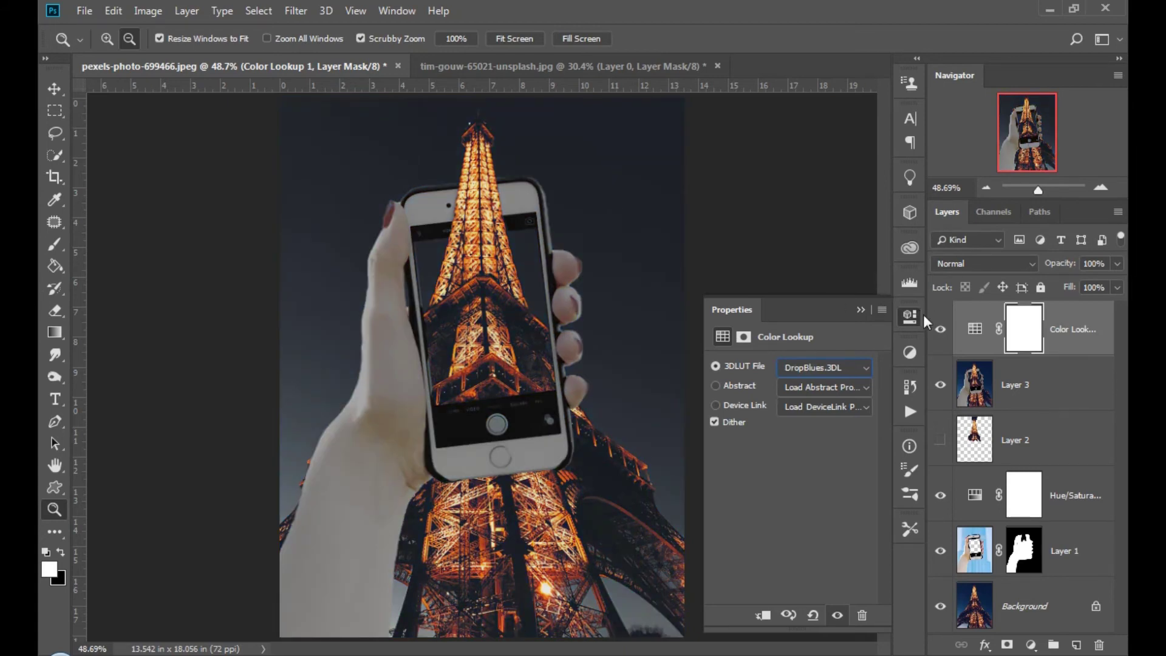
key(Down)
key(Down)
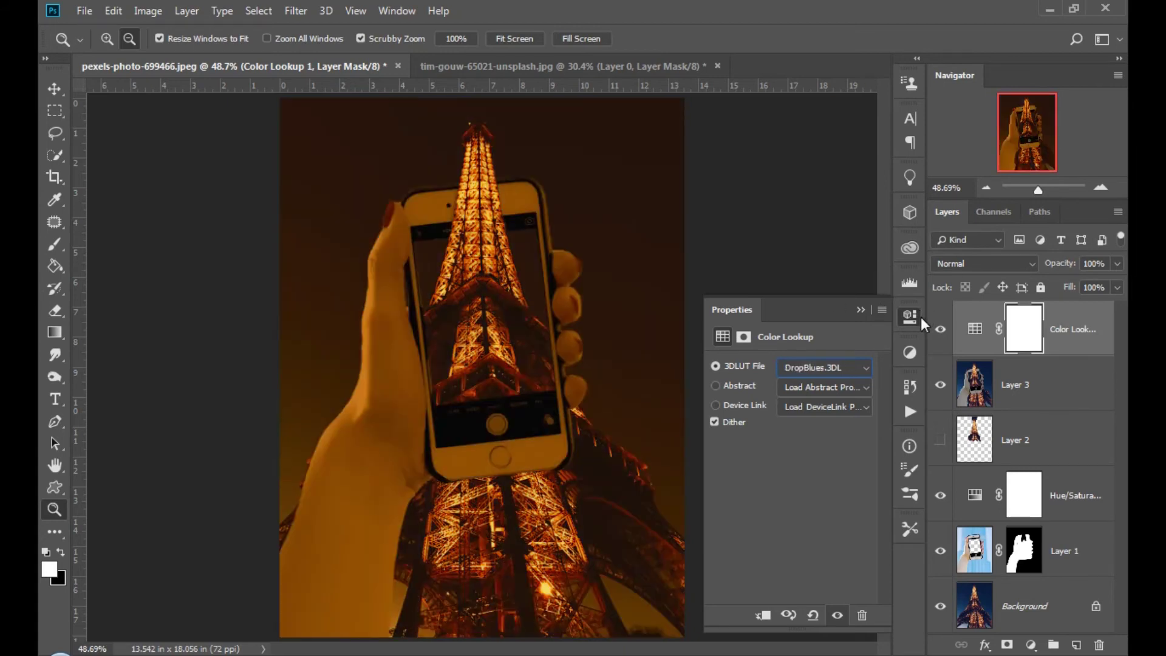
click(900, 312)
drag(1061, 263, 1034, 264)
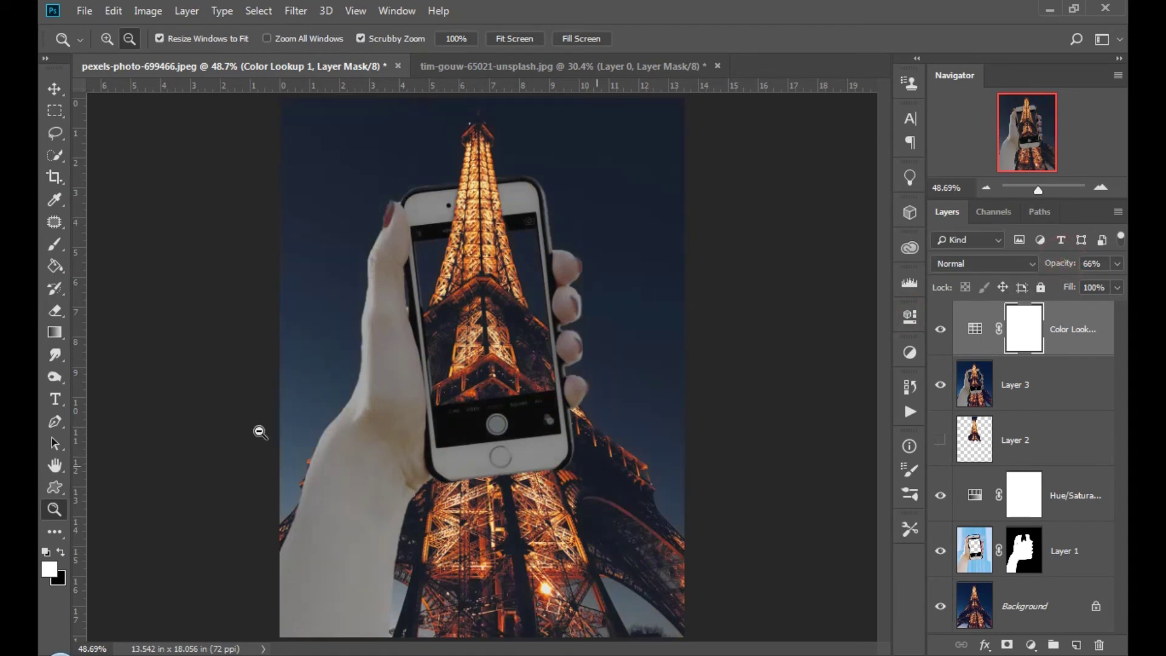